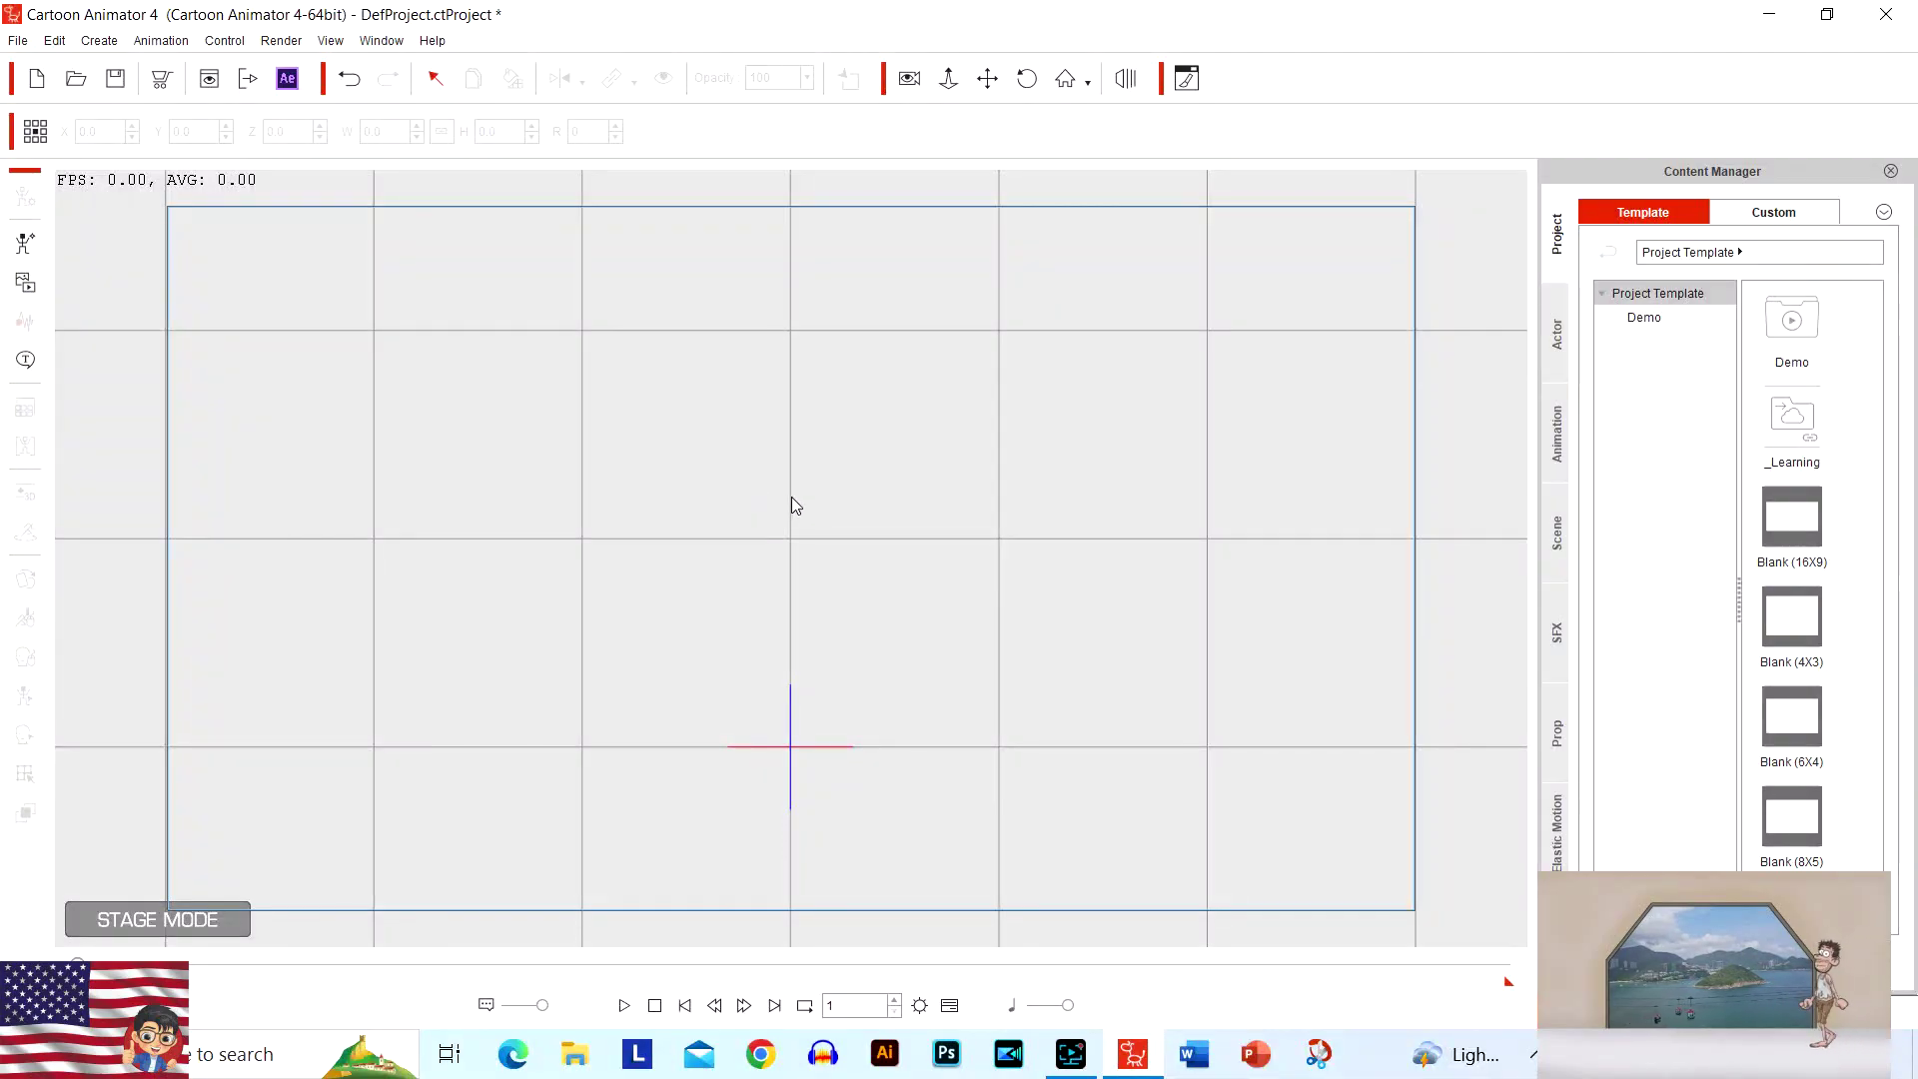
Load 'background ocean park' as the stage's video background and preview it playing.
click(25, 282)
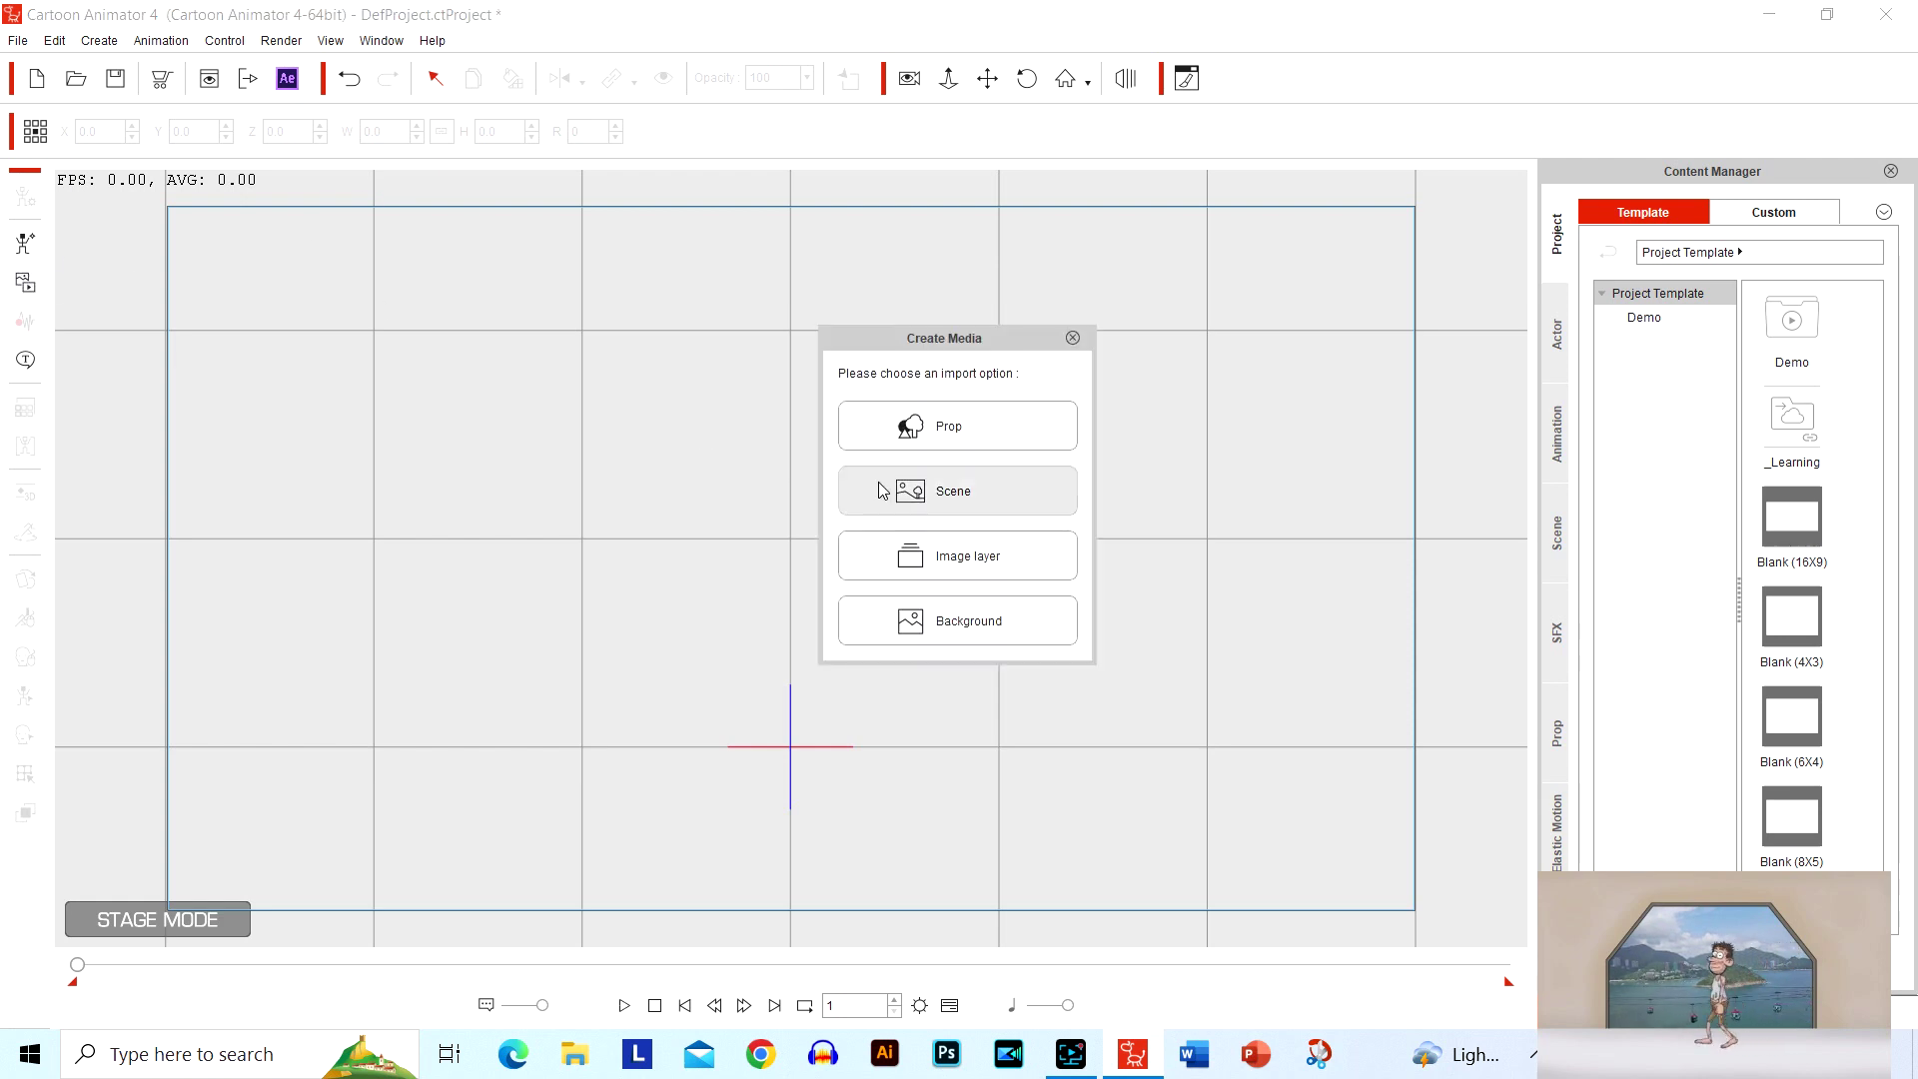
click(949, 623)
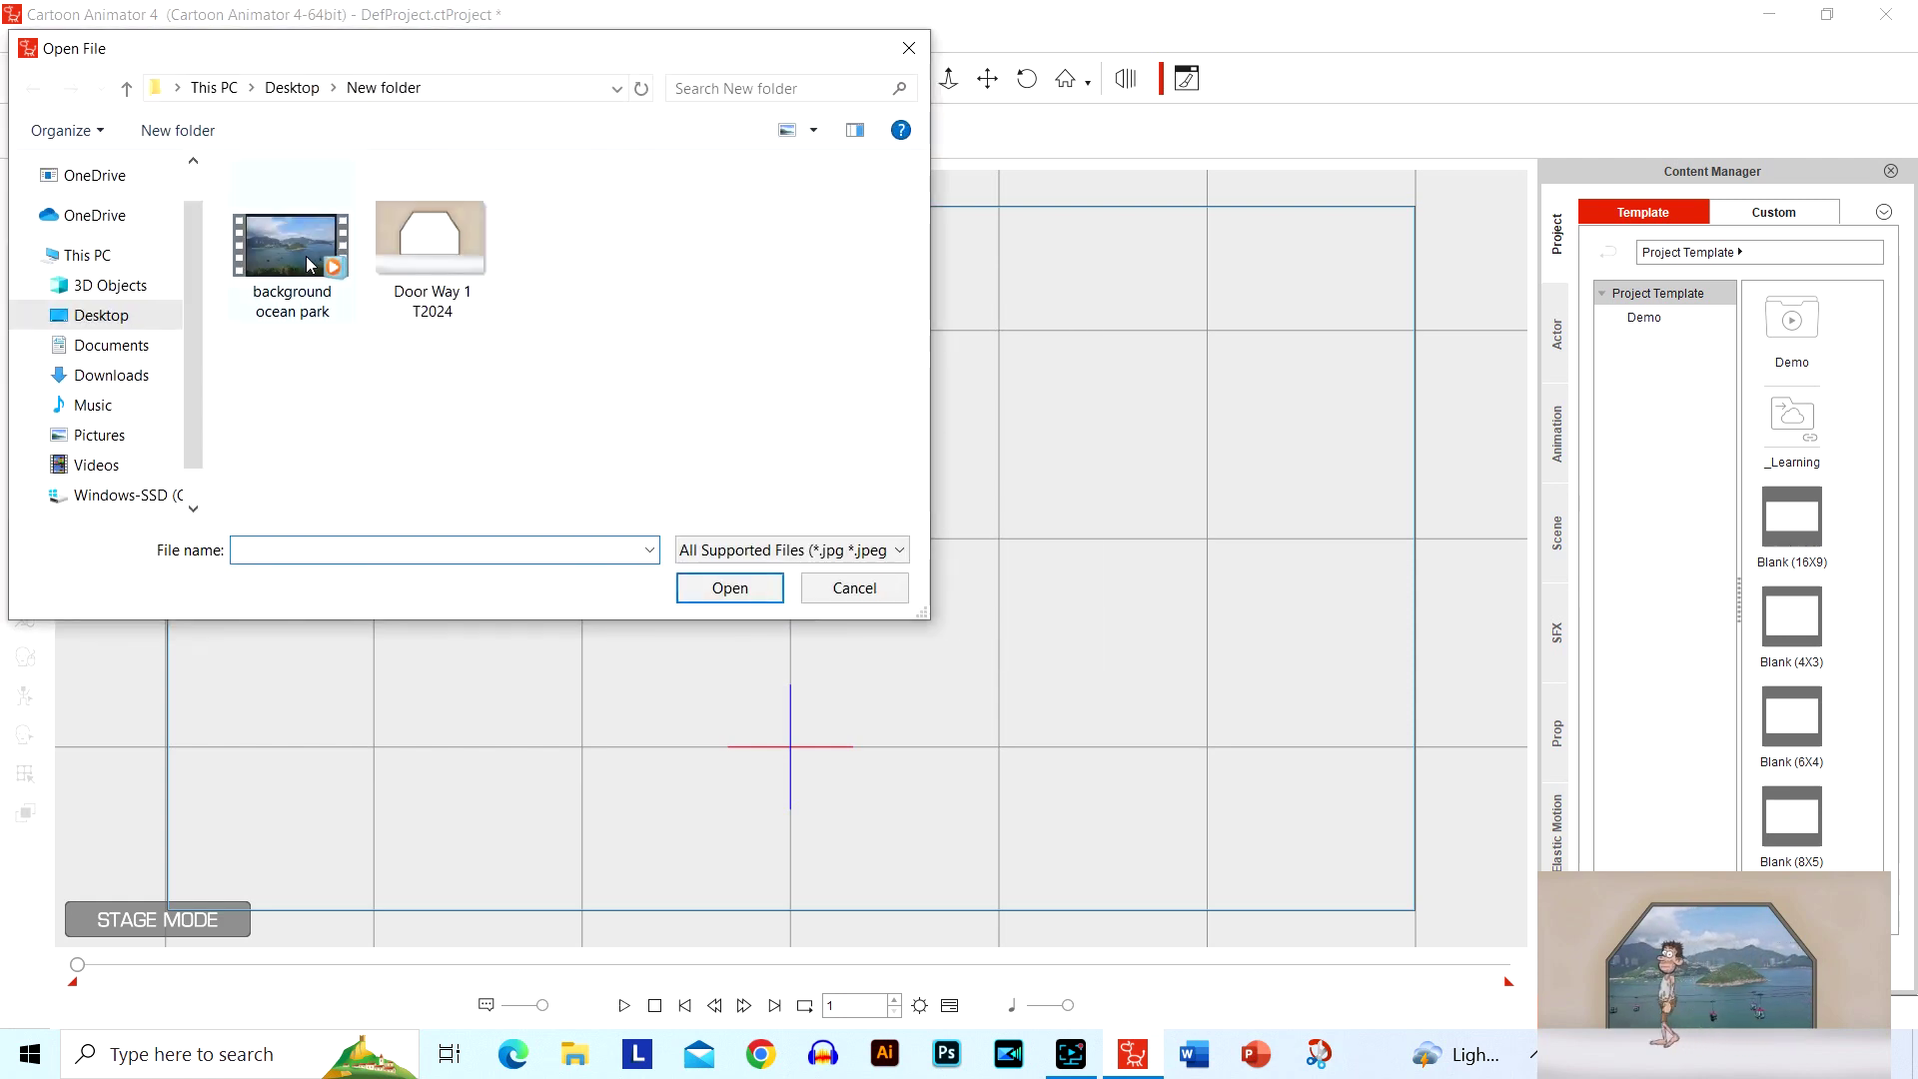
click(308, 265)
click(747, 599)
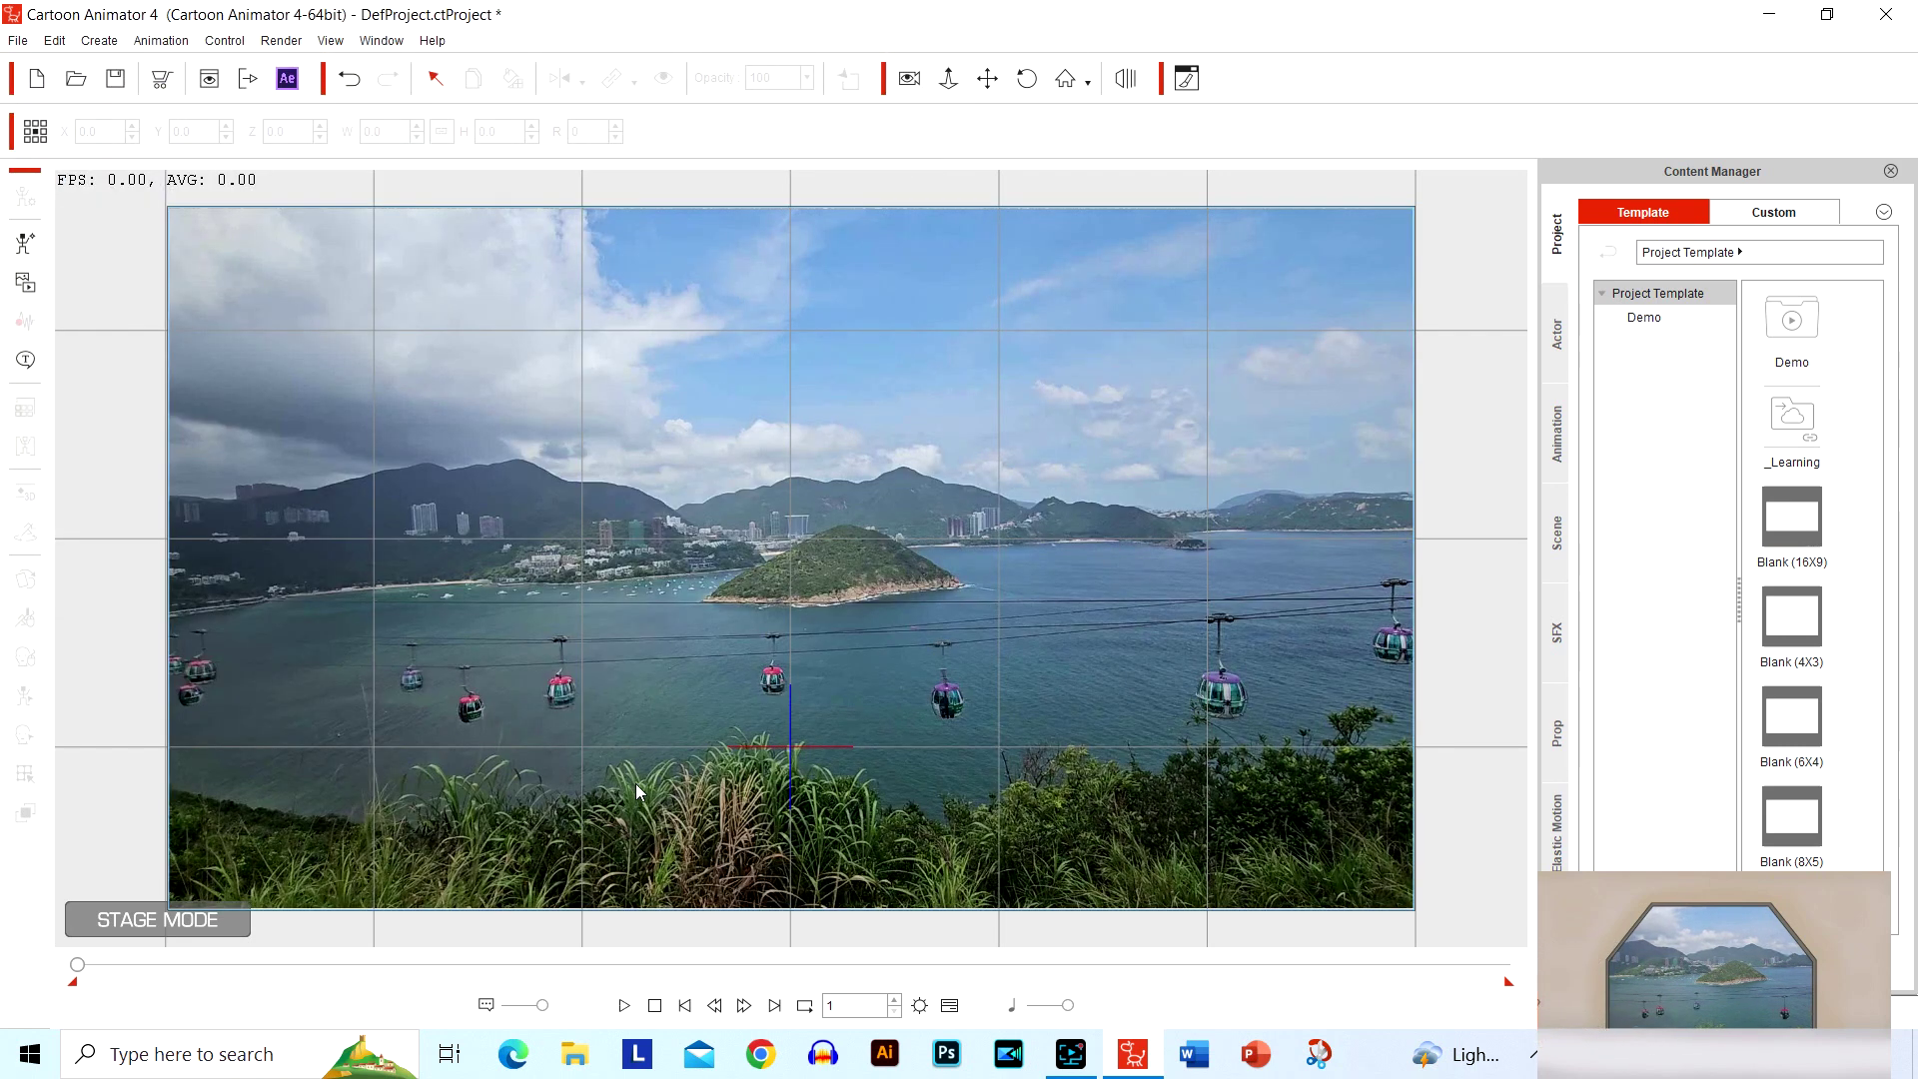
click(622, 1007)
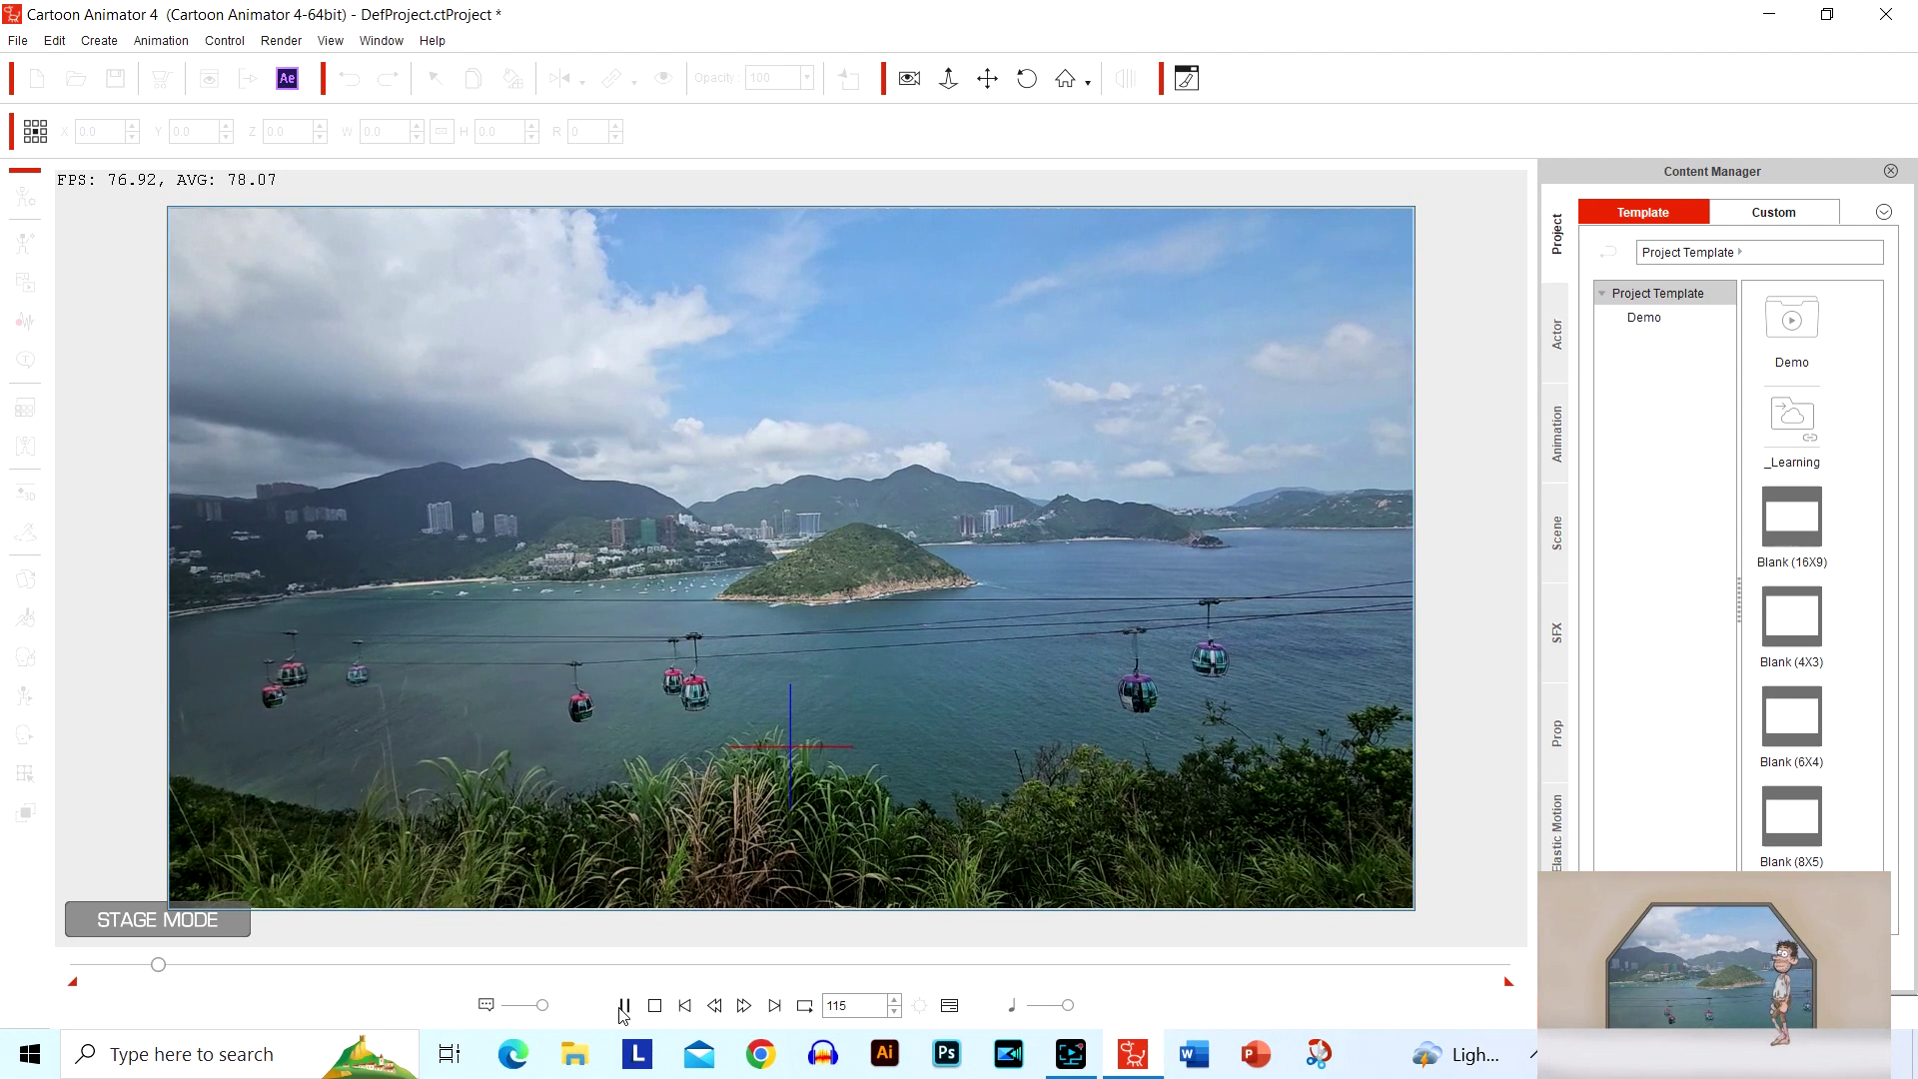
click(626, 1007)
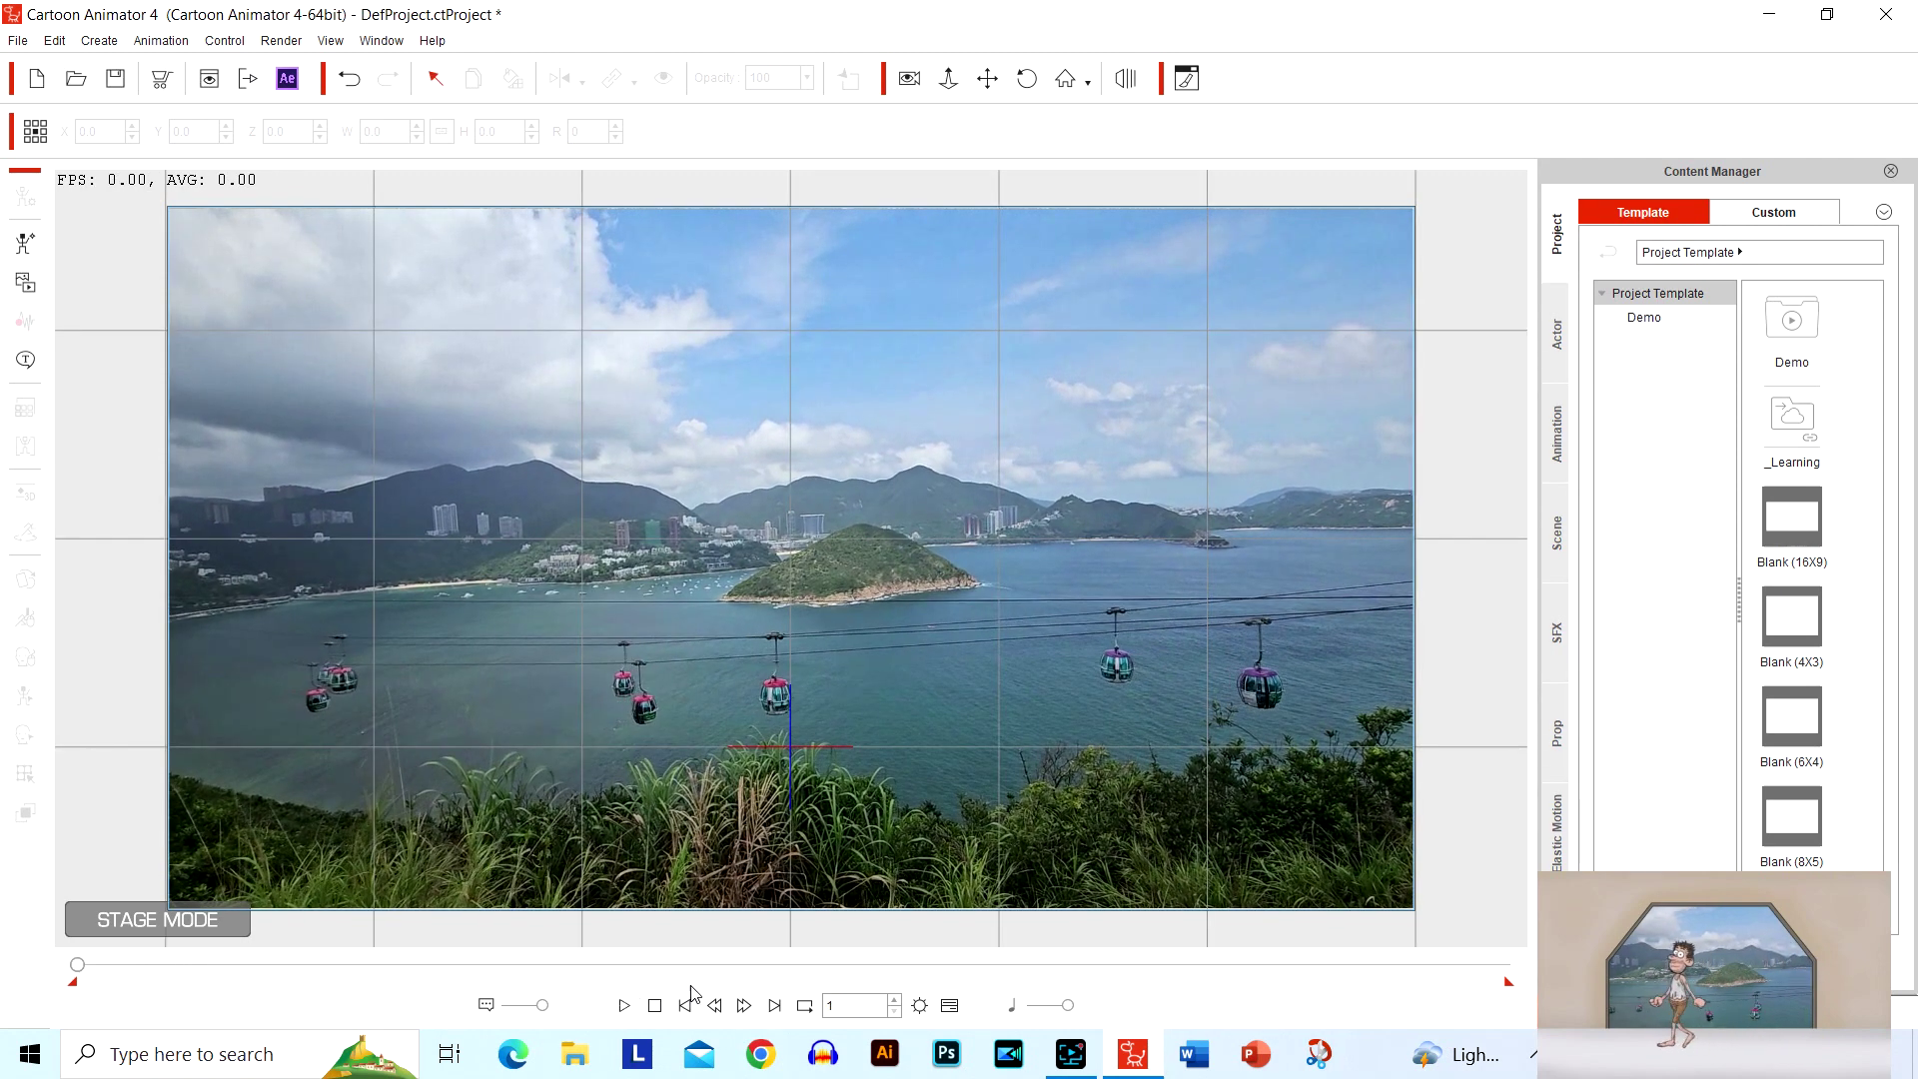
Import 'Door Way 1 T2024' as a prop, accepting the resize prompt.
click(25, 285)
click(1015, 445)
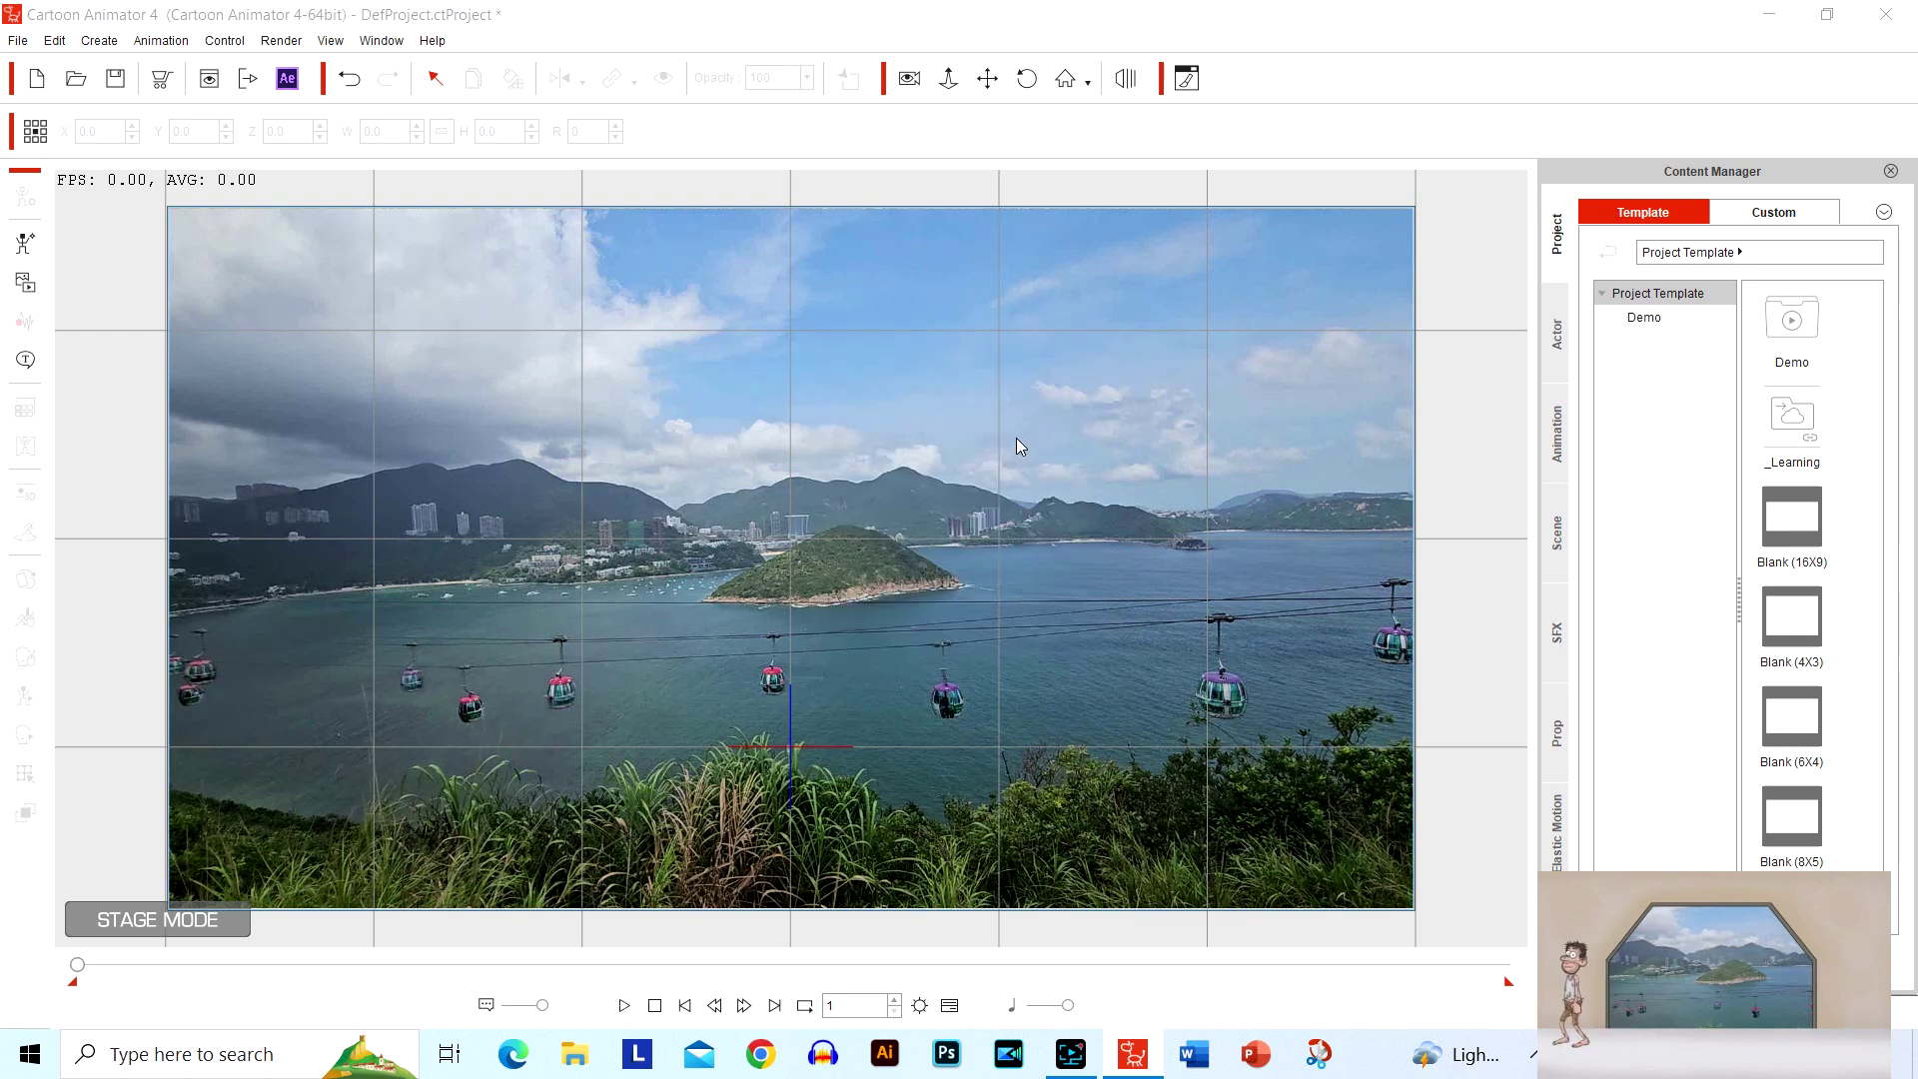
click(435, 235)
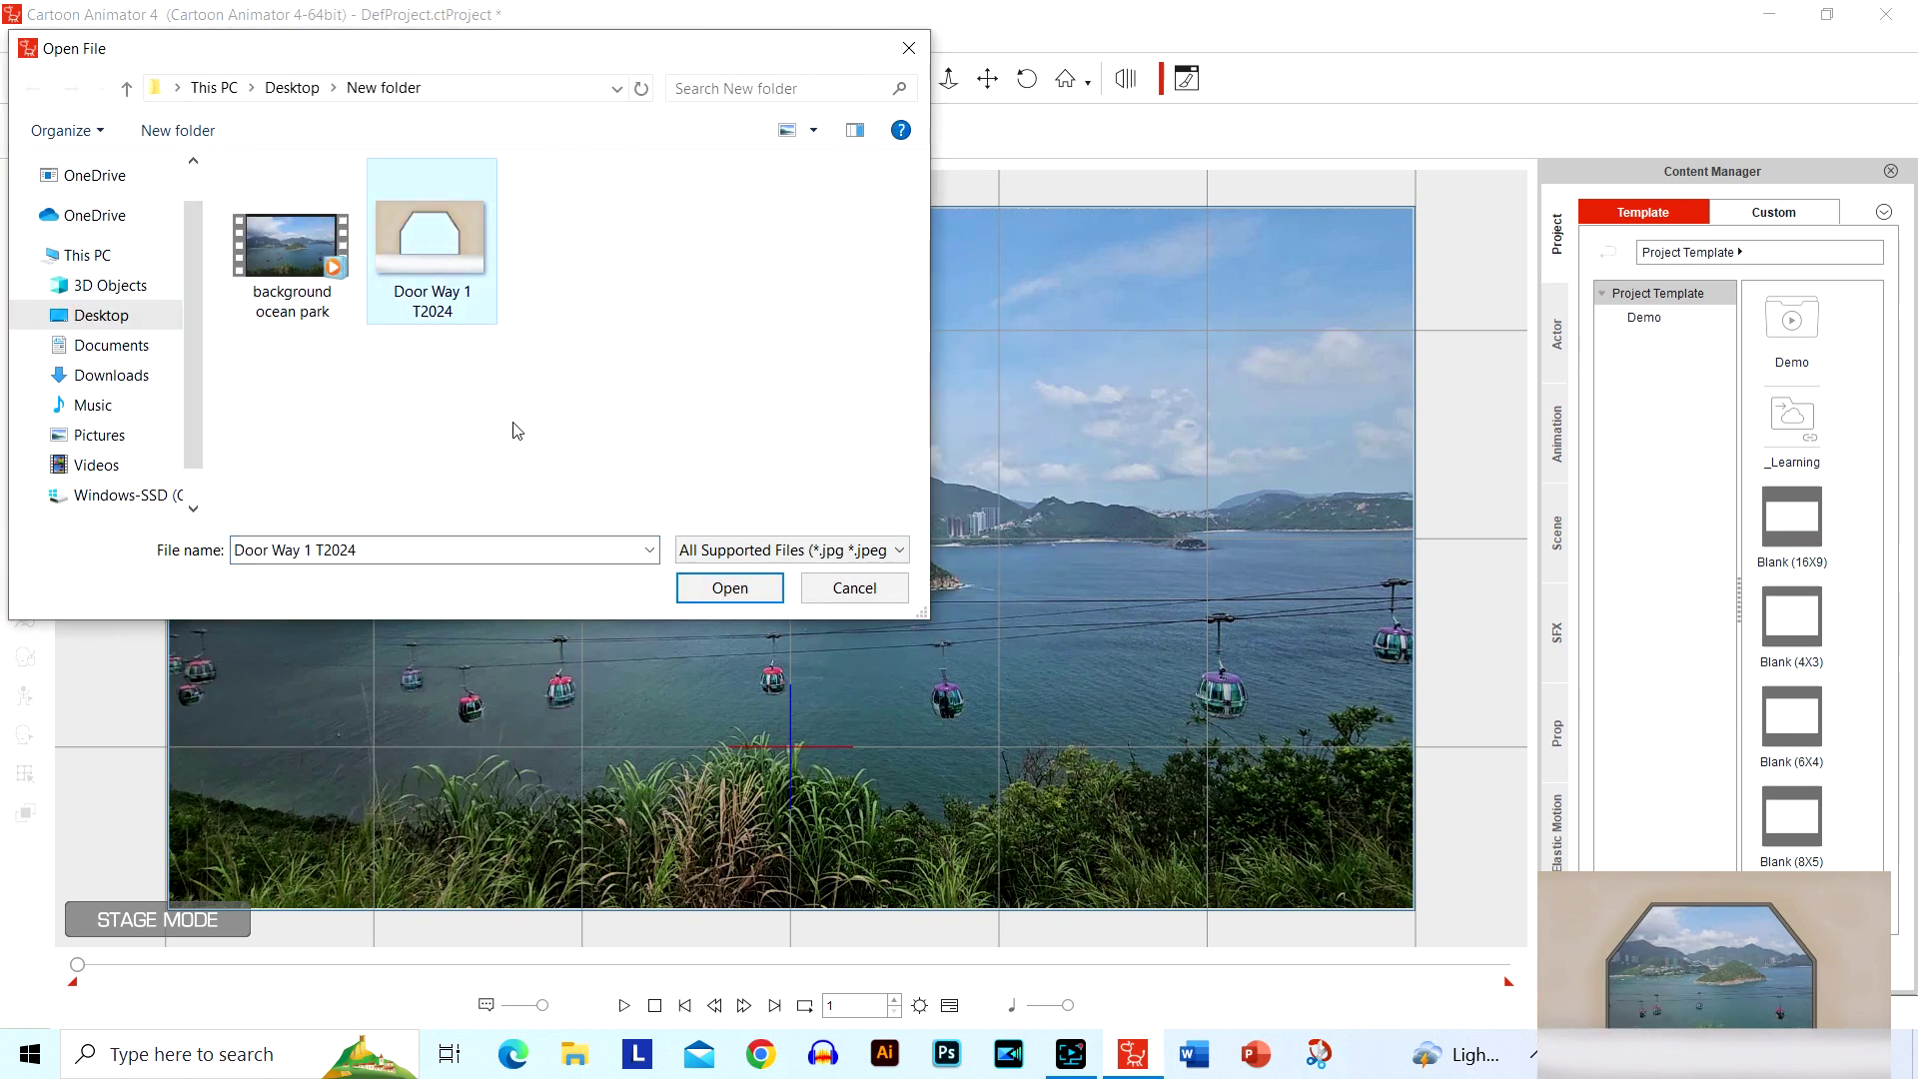
click(741, 590)
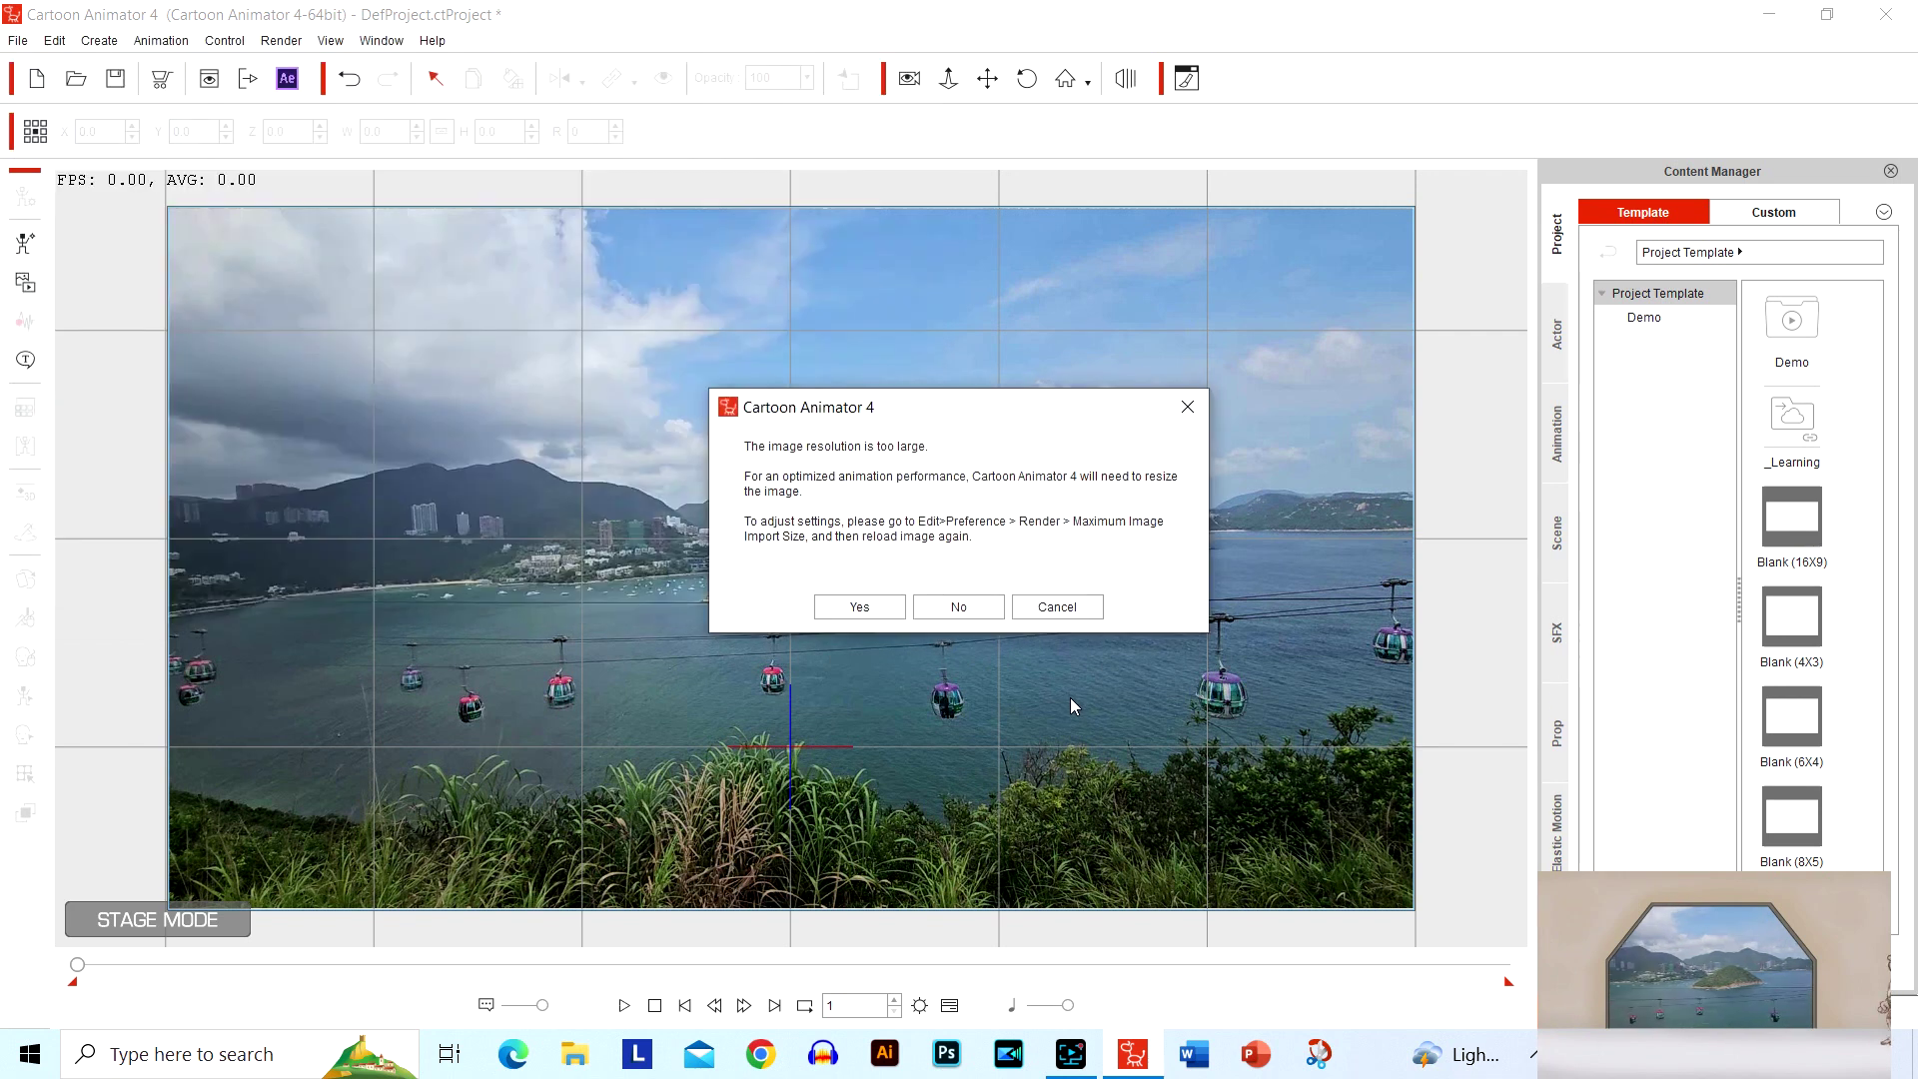
click(861, 608)
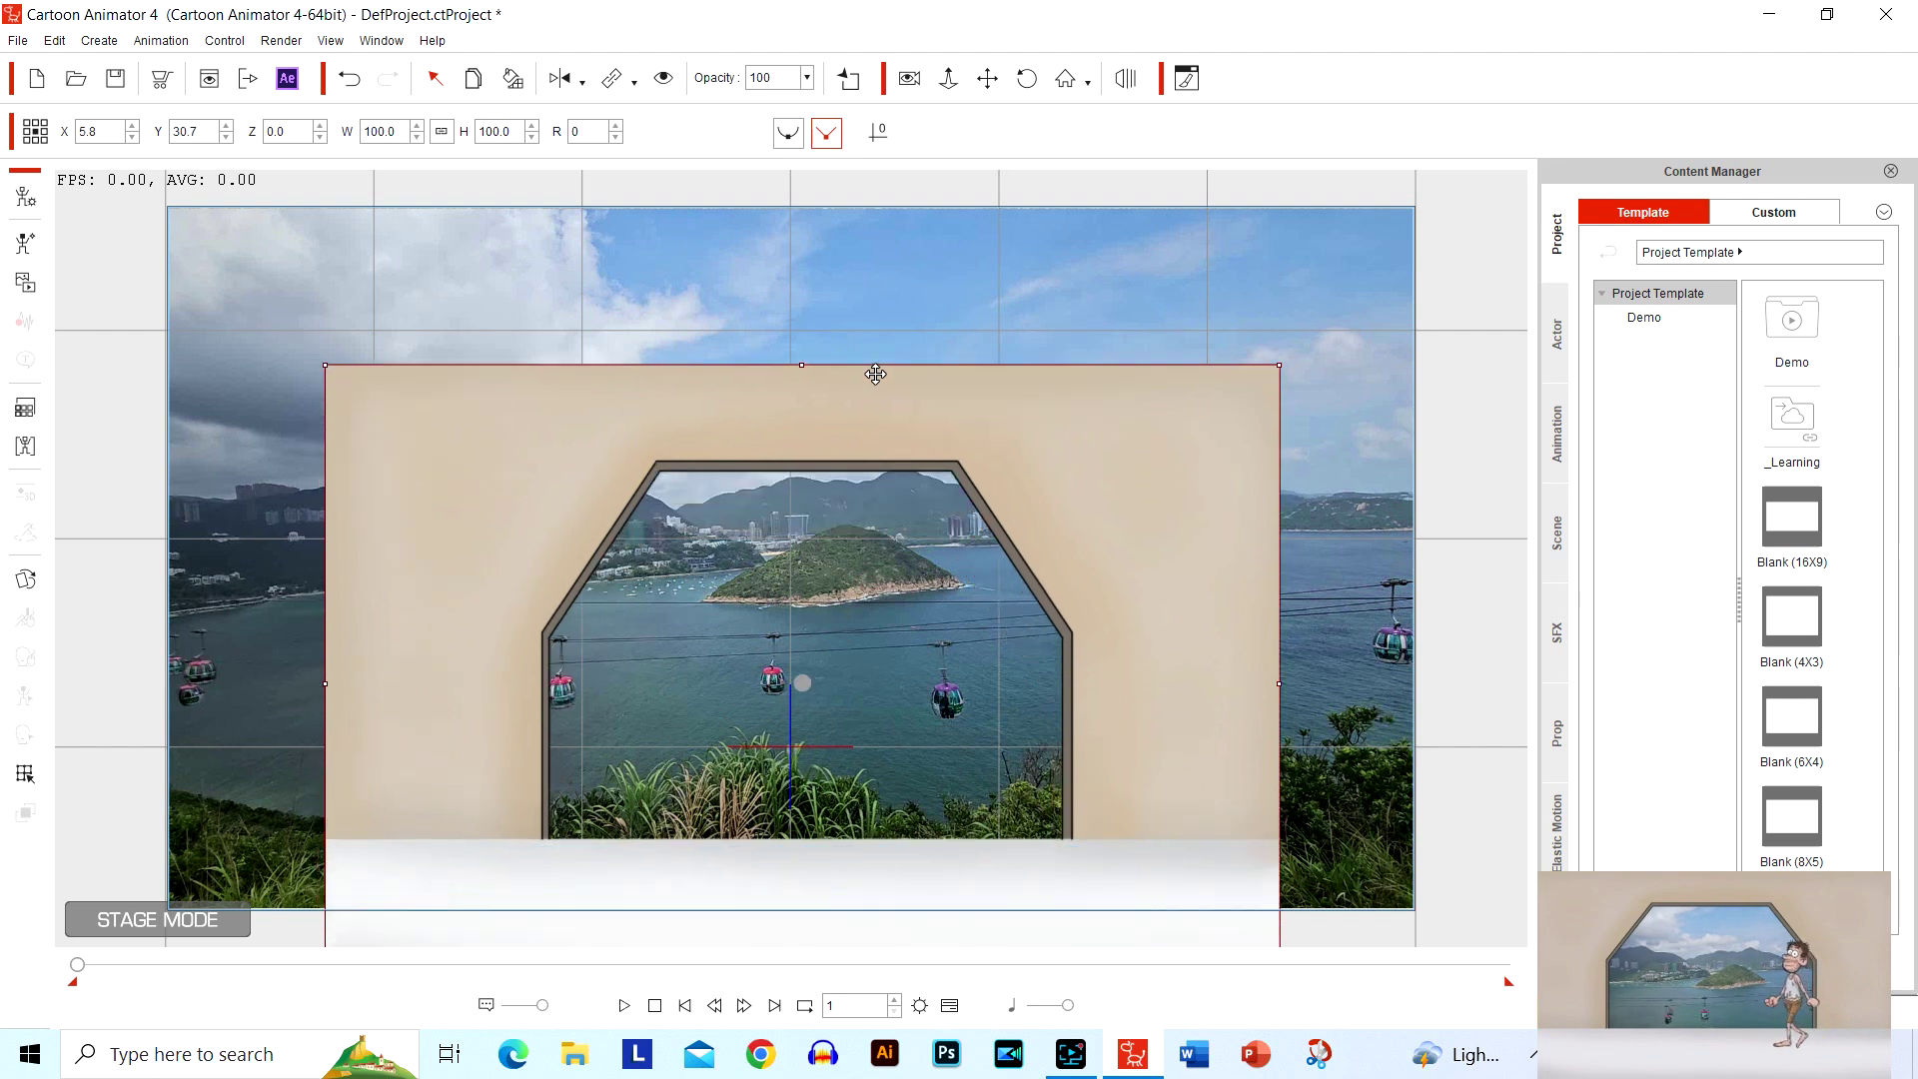
Move and stretch the doorway prop to 133.8 by 111.8 so it fills the stage.
drag(875, 373, 848, 284)
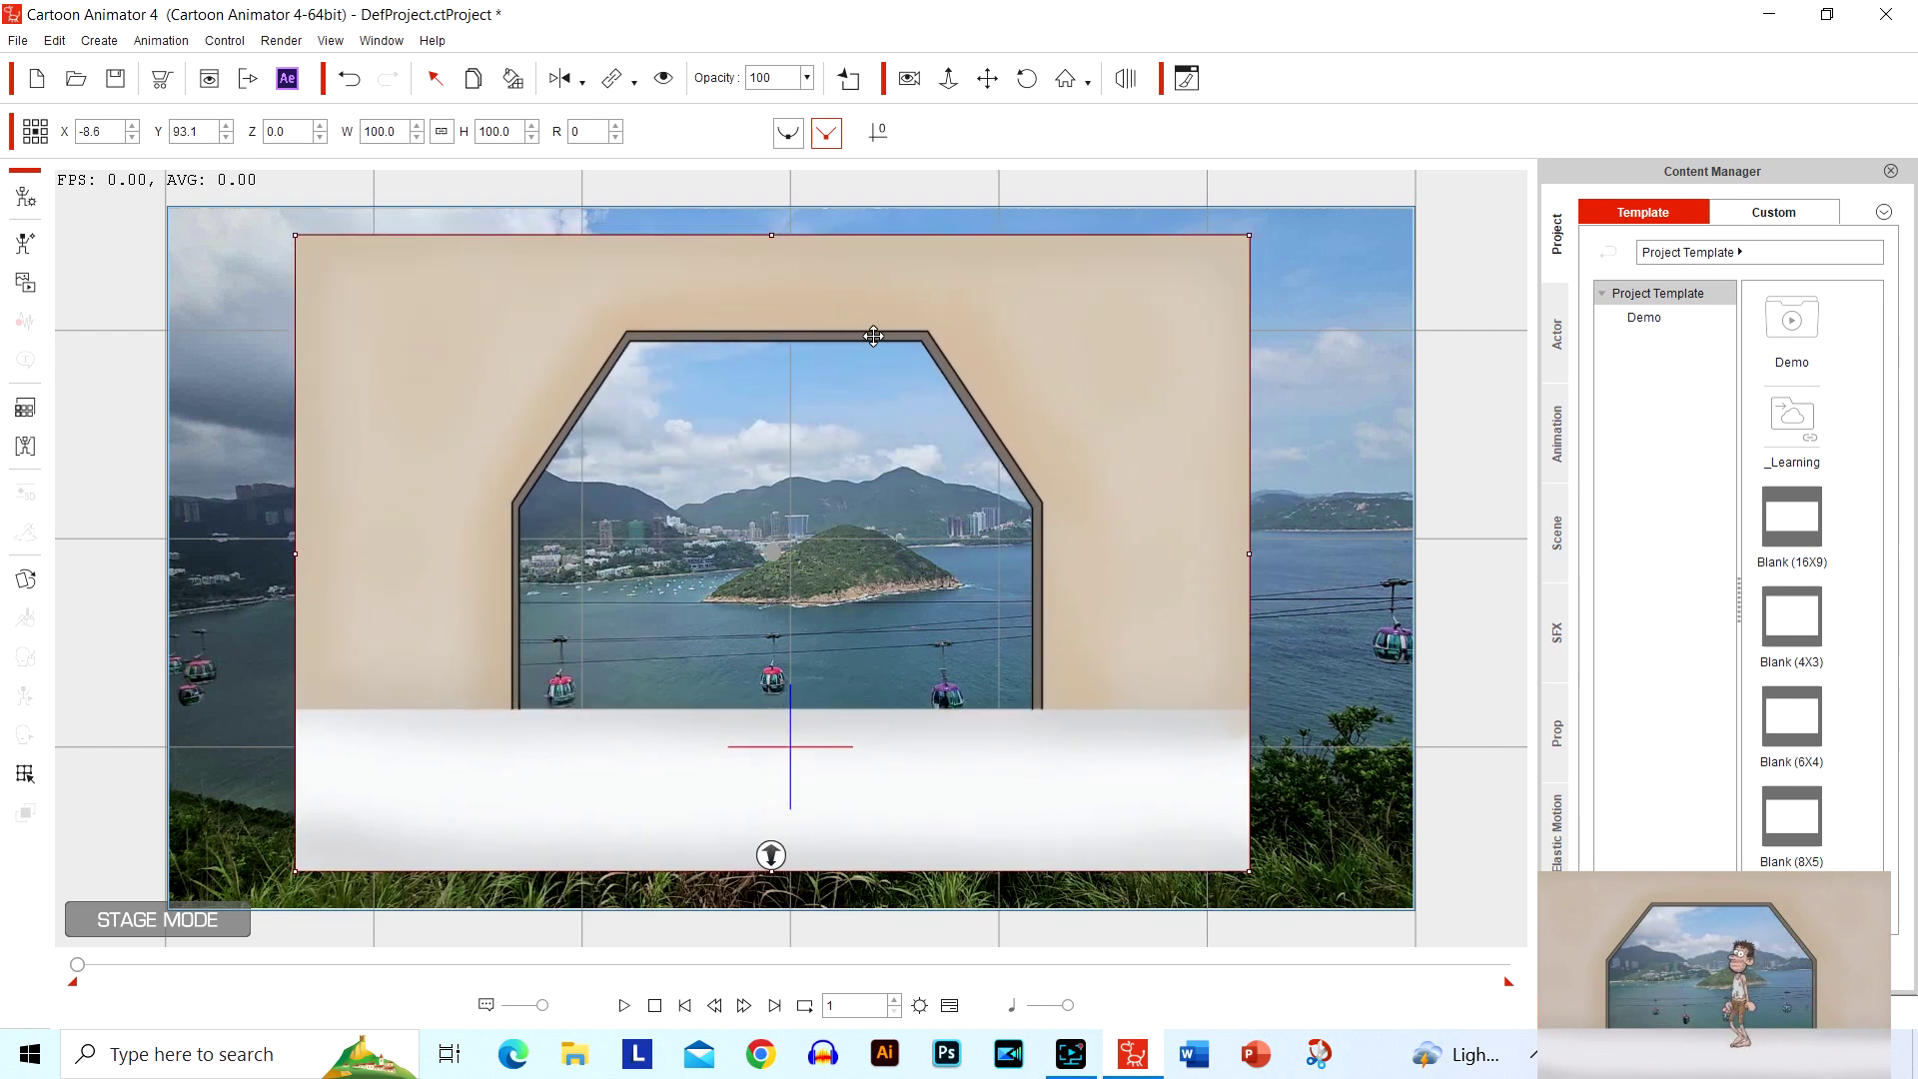
drag(1250, 871, 1302, 876)
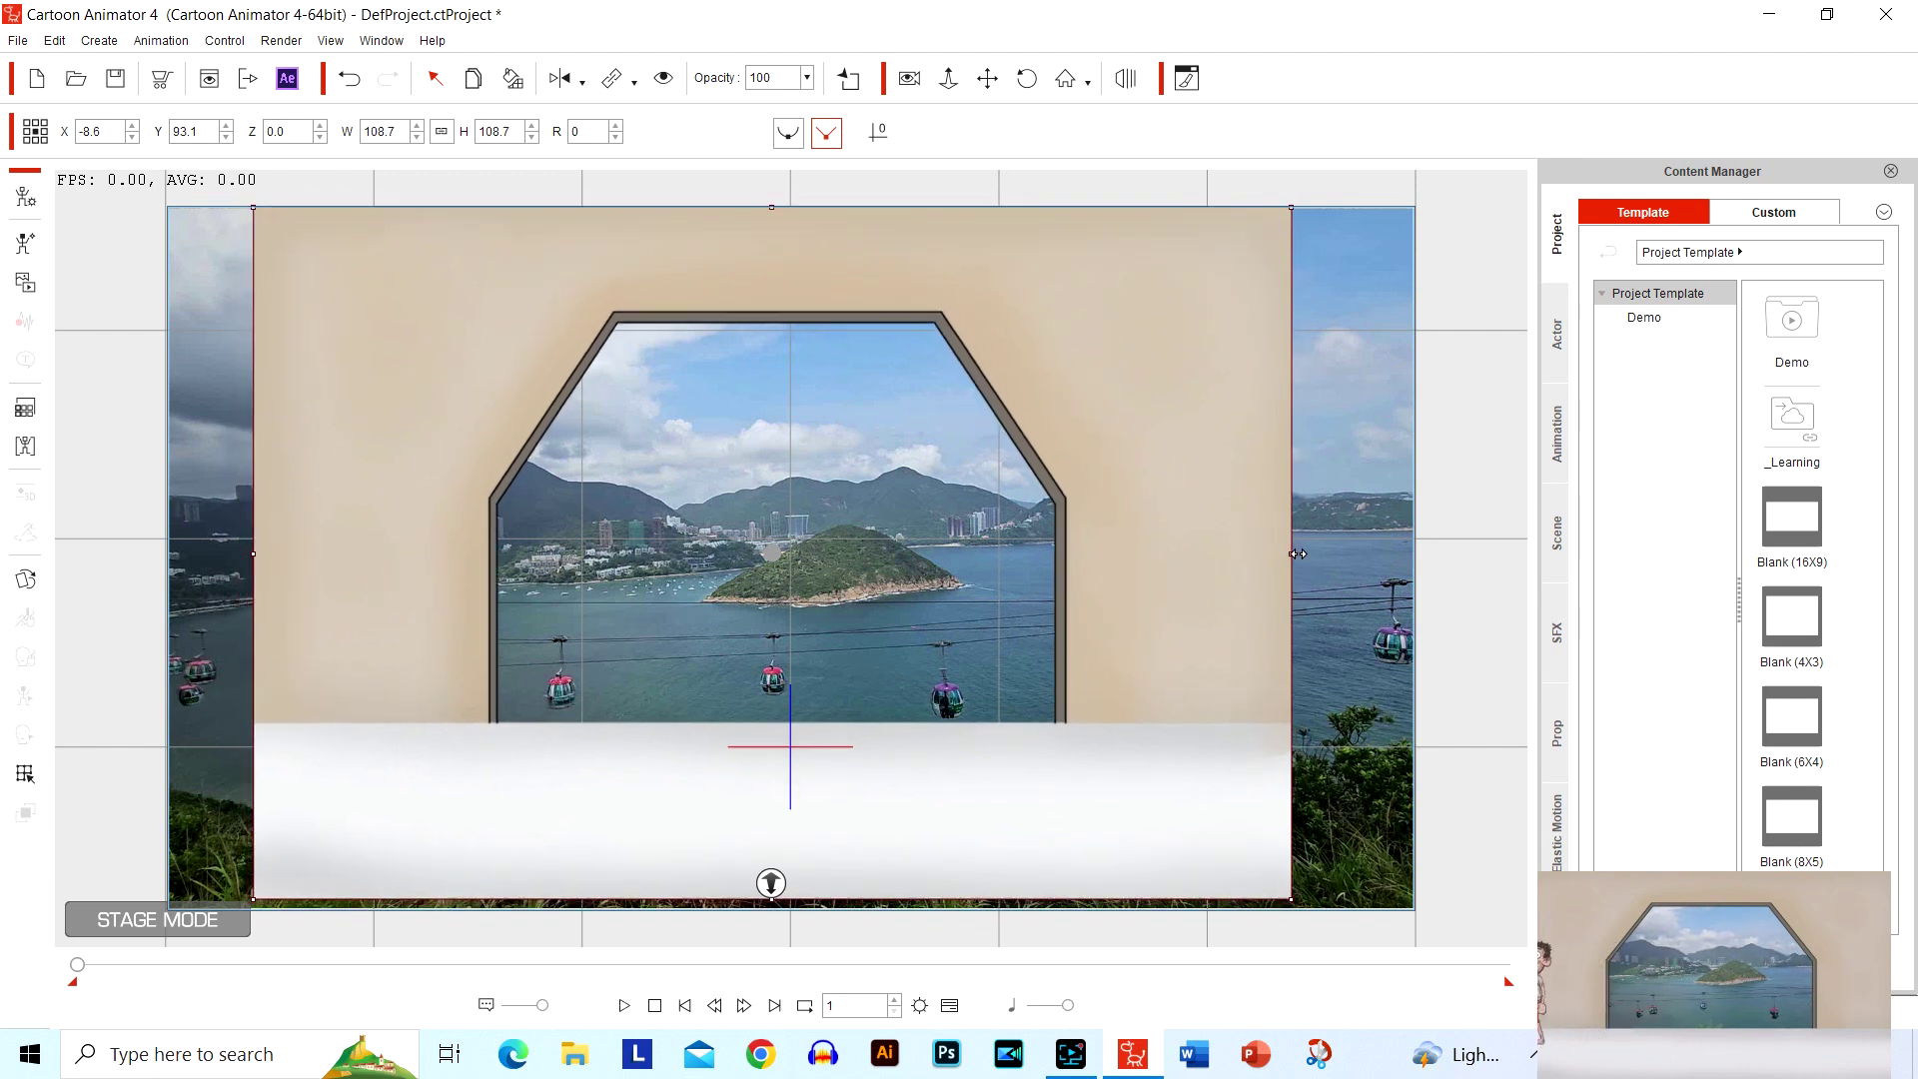
drag(1290, 560, 1410, 579)
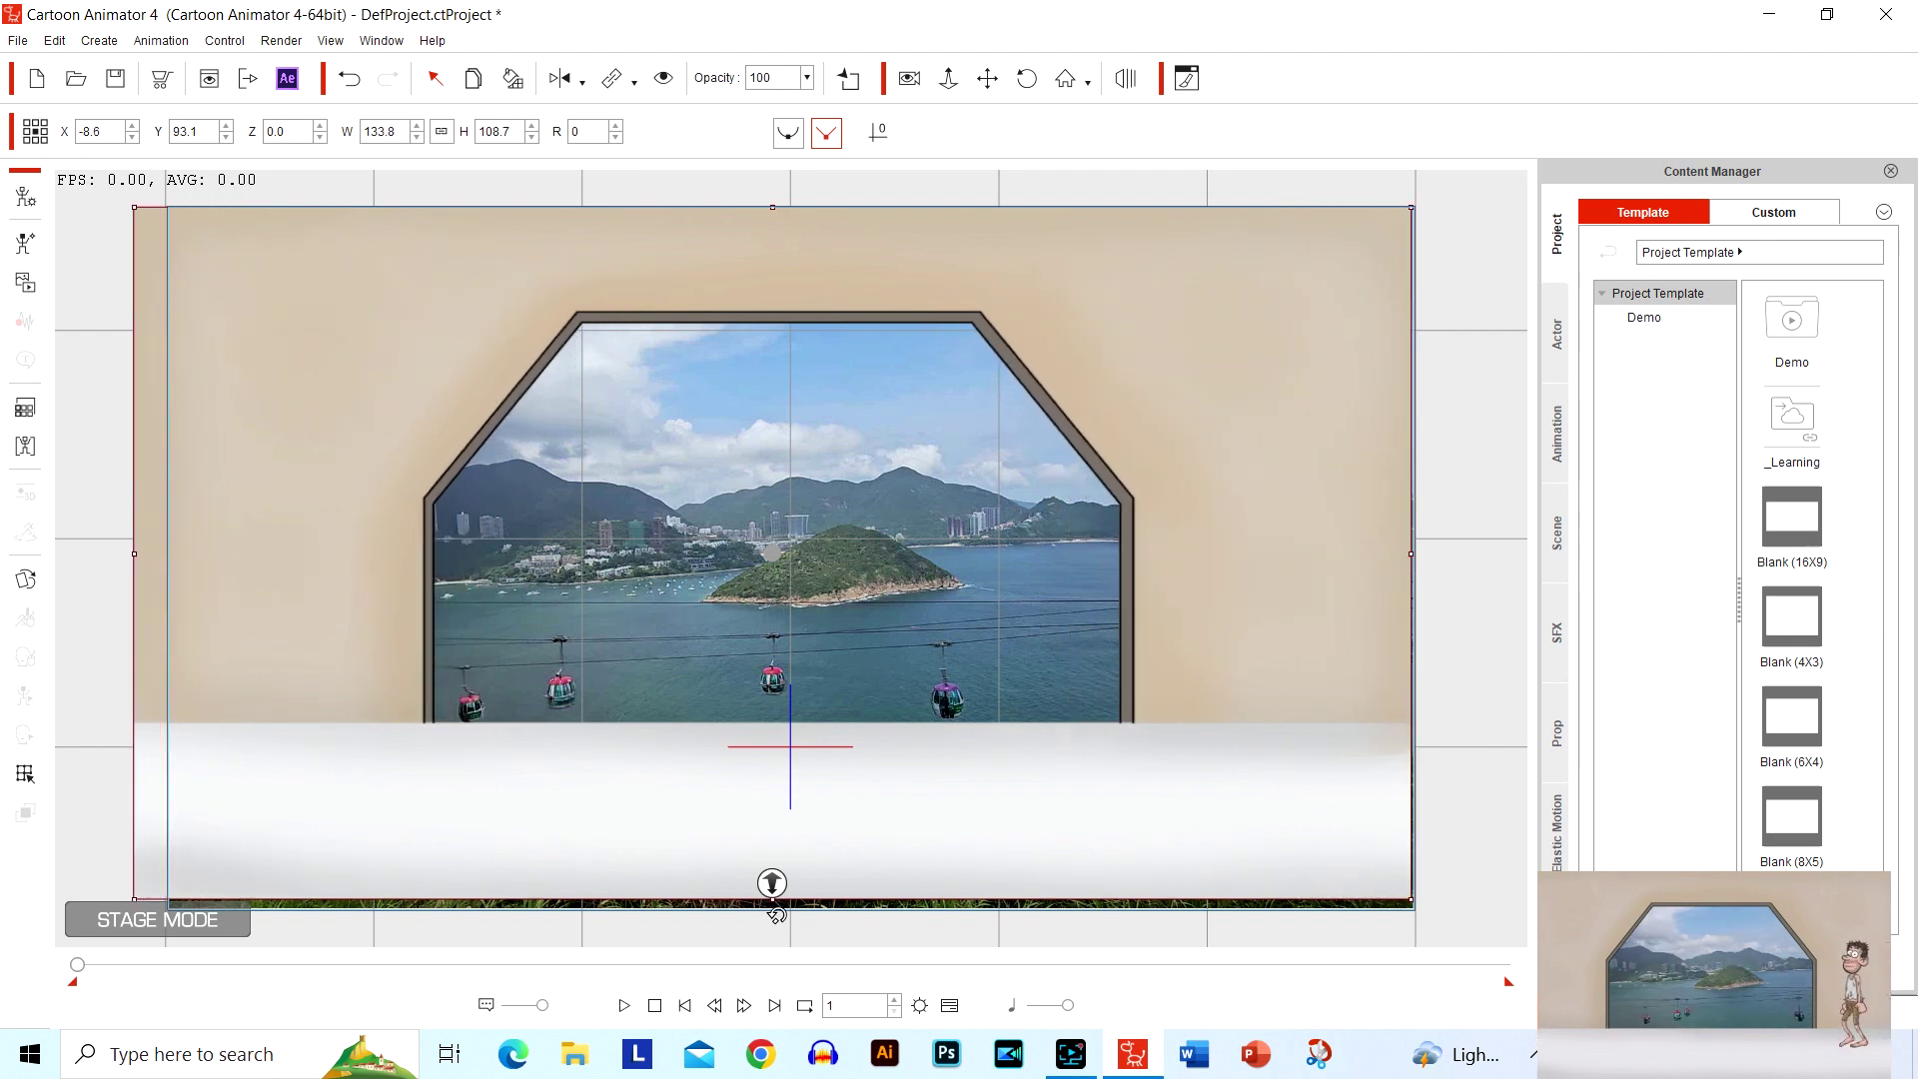
drag(774, 905, 776, 913)
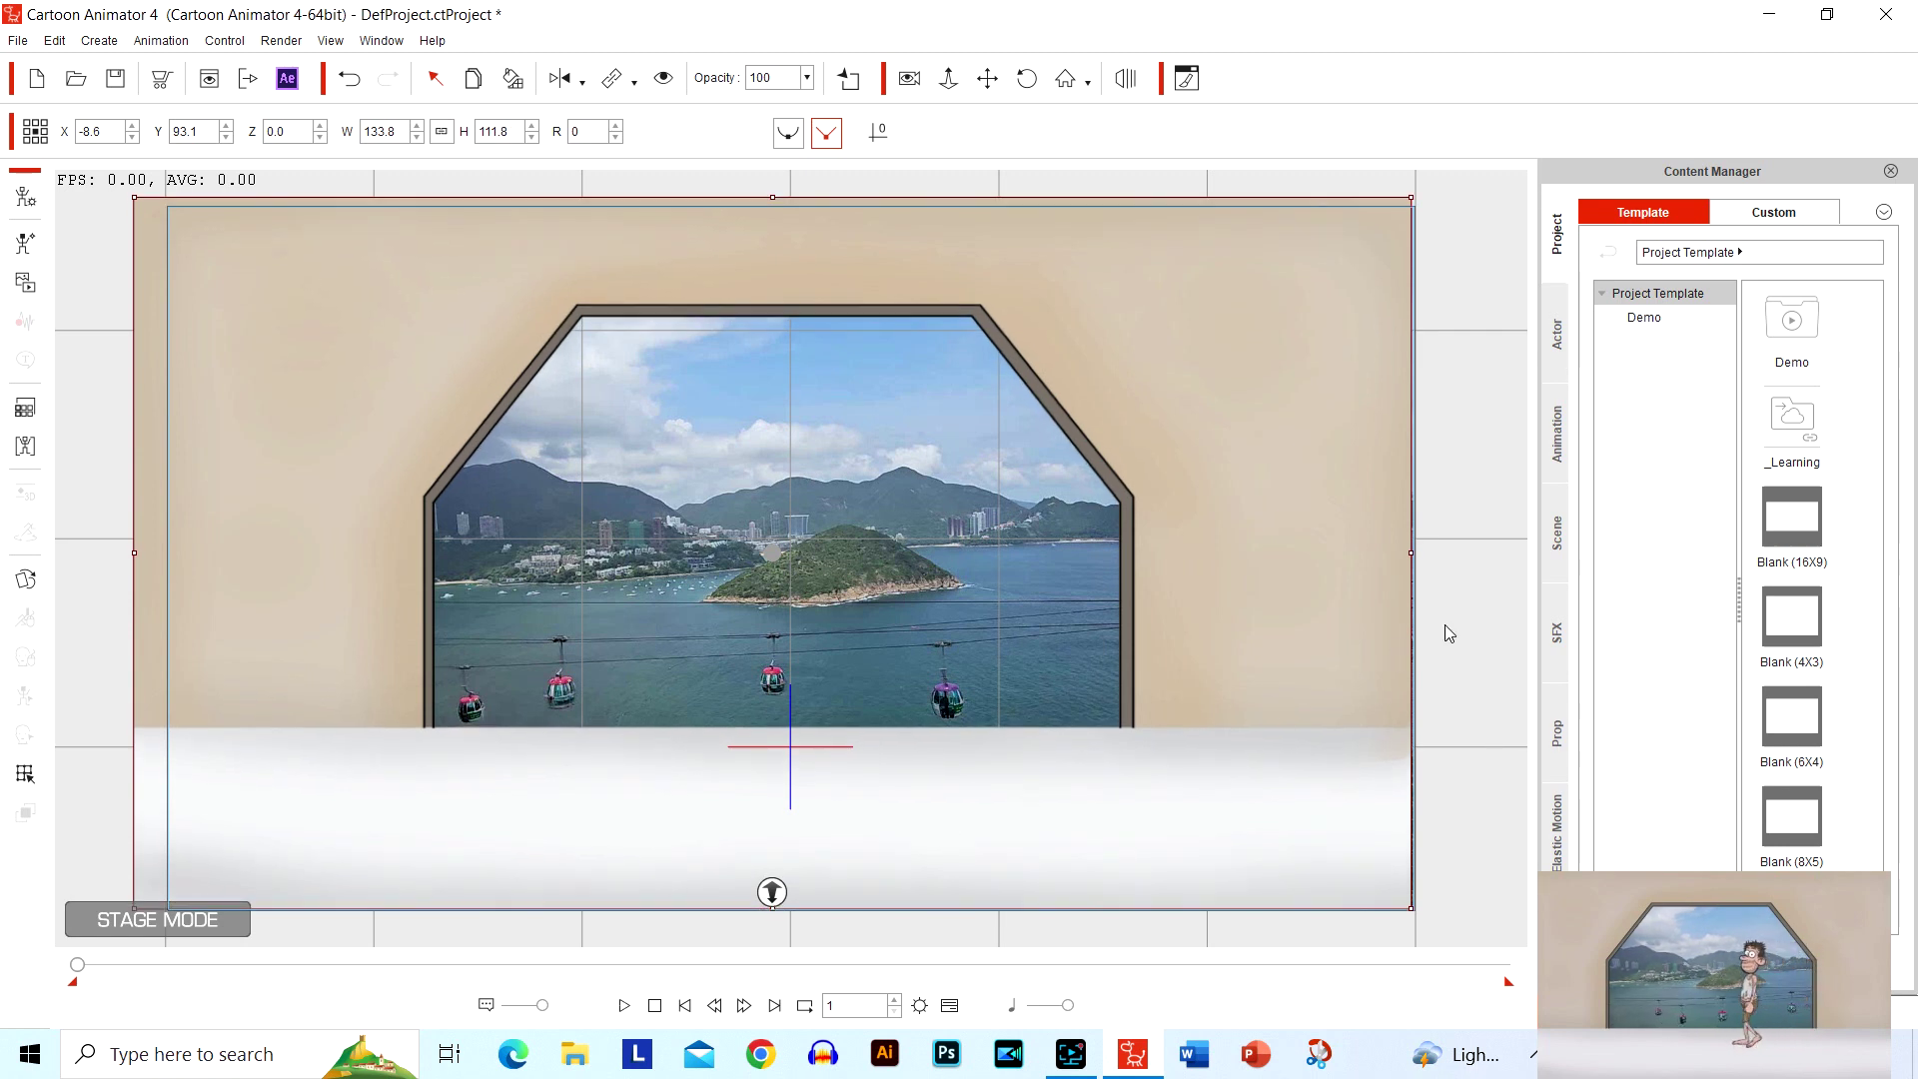
drag(1230, 558, 1231, 569)
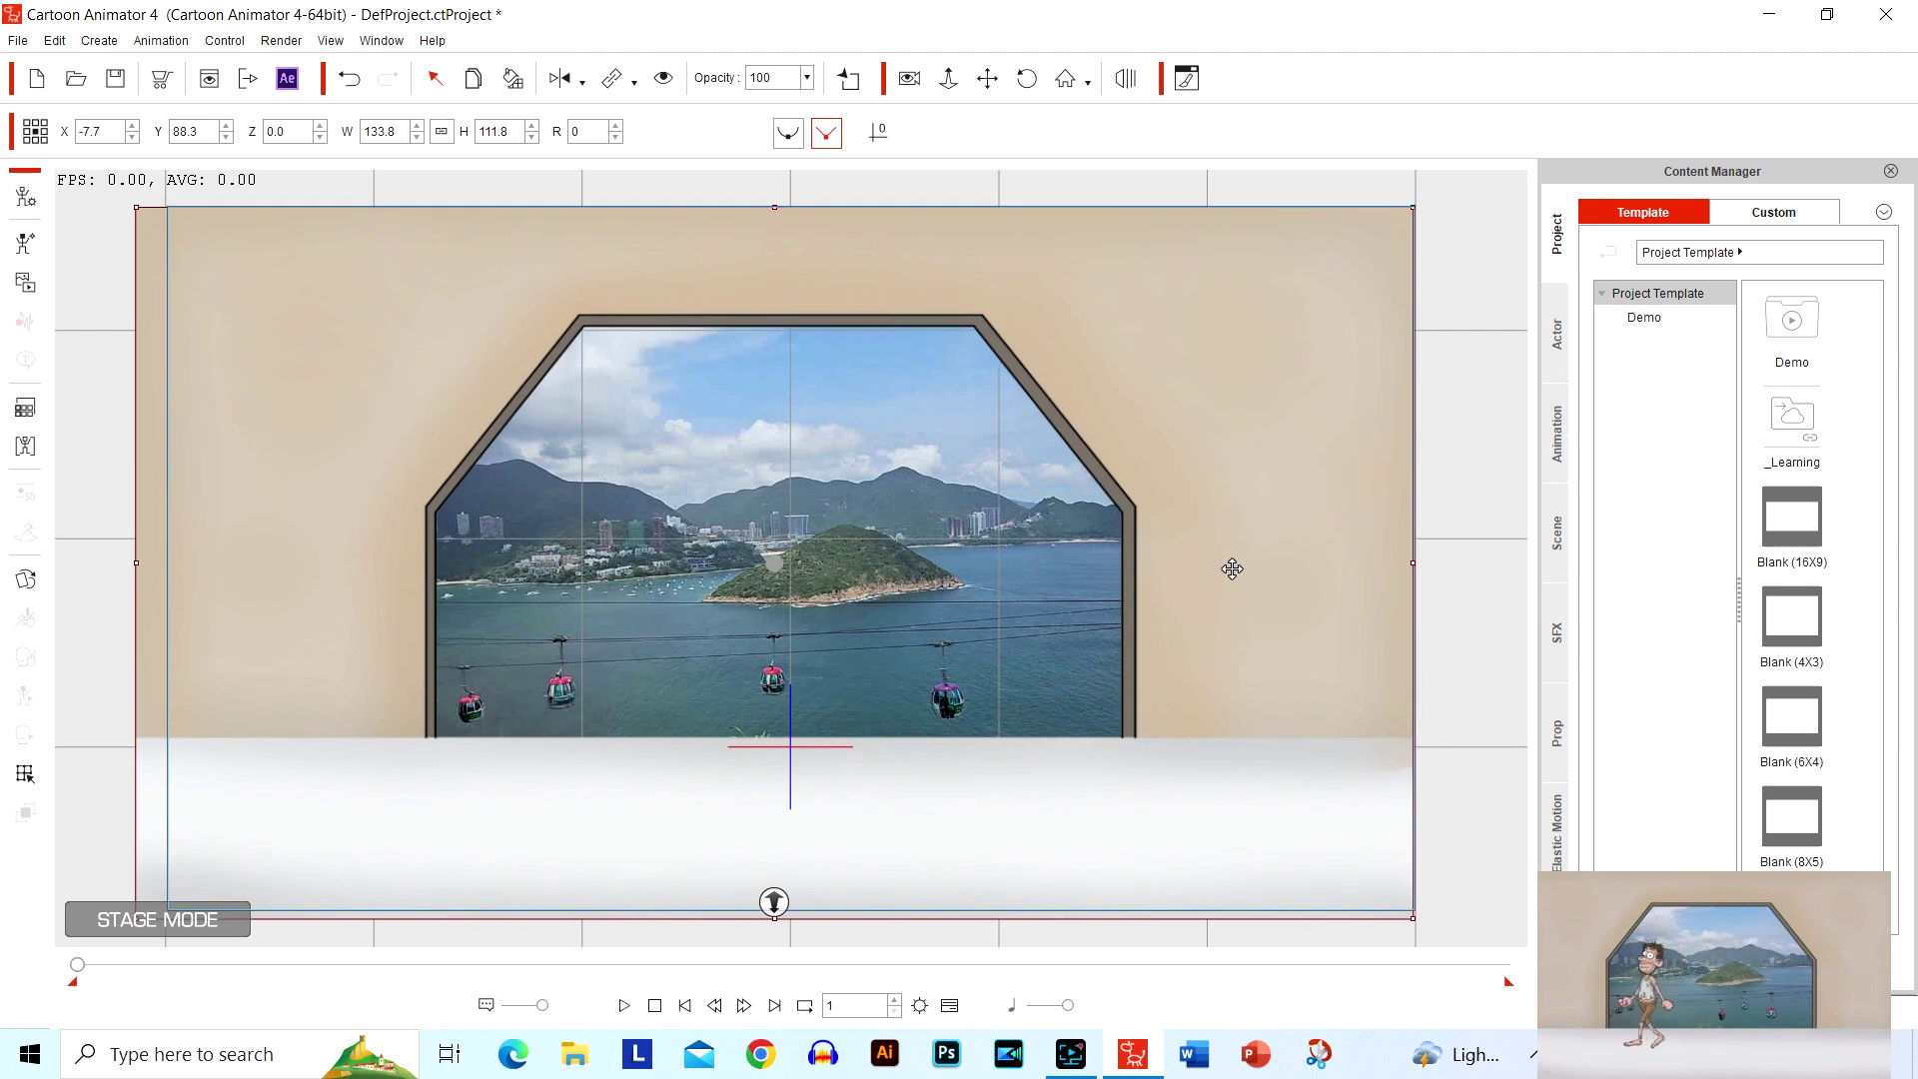
click(1460, 546)
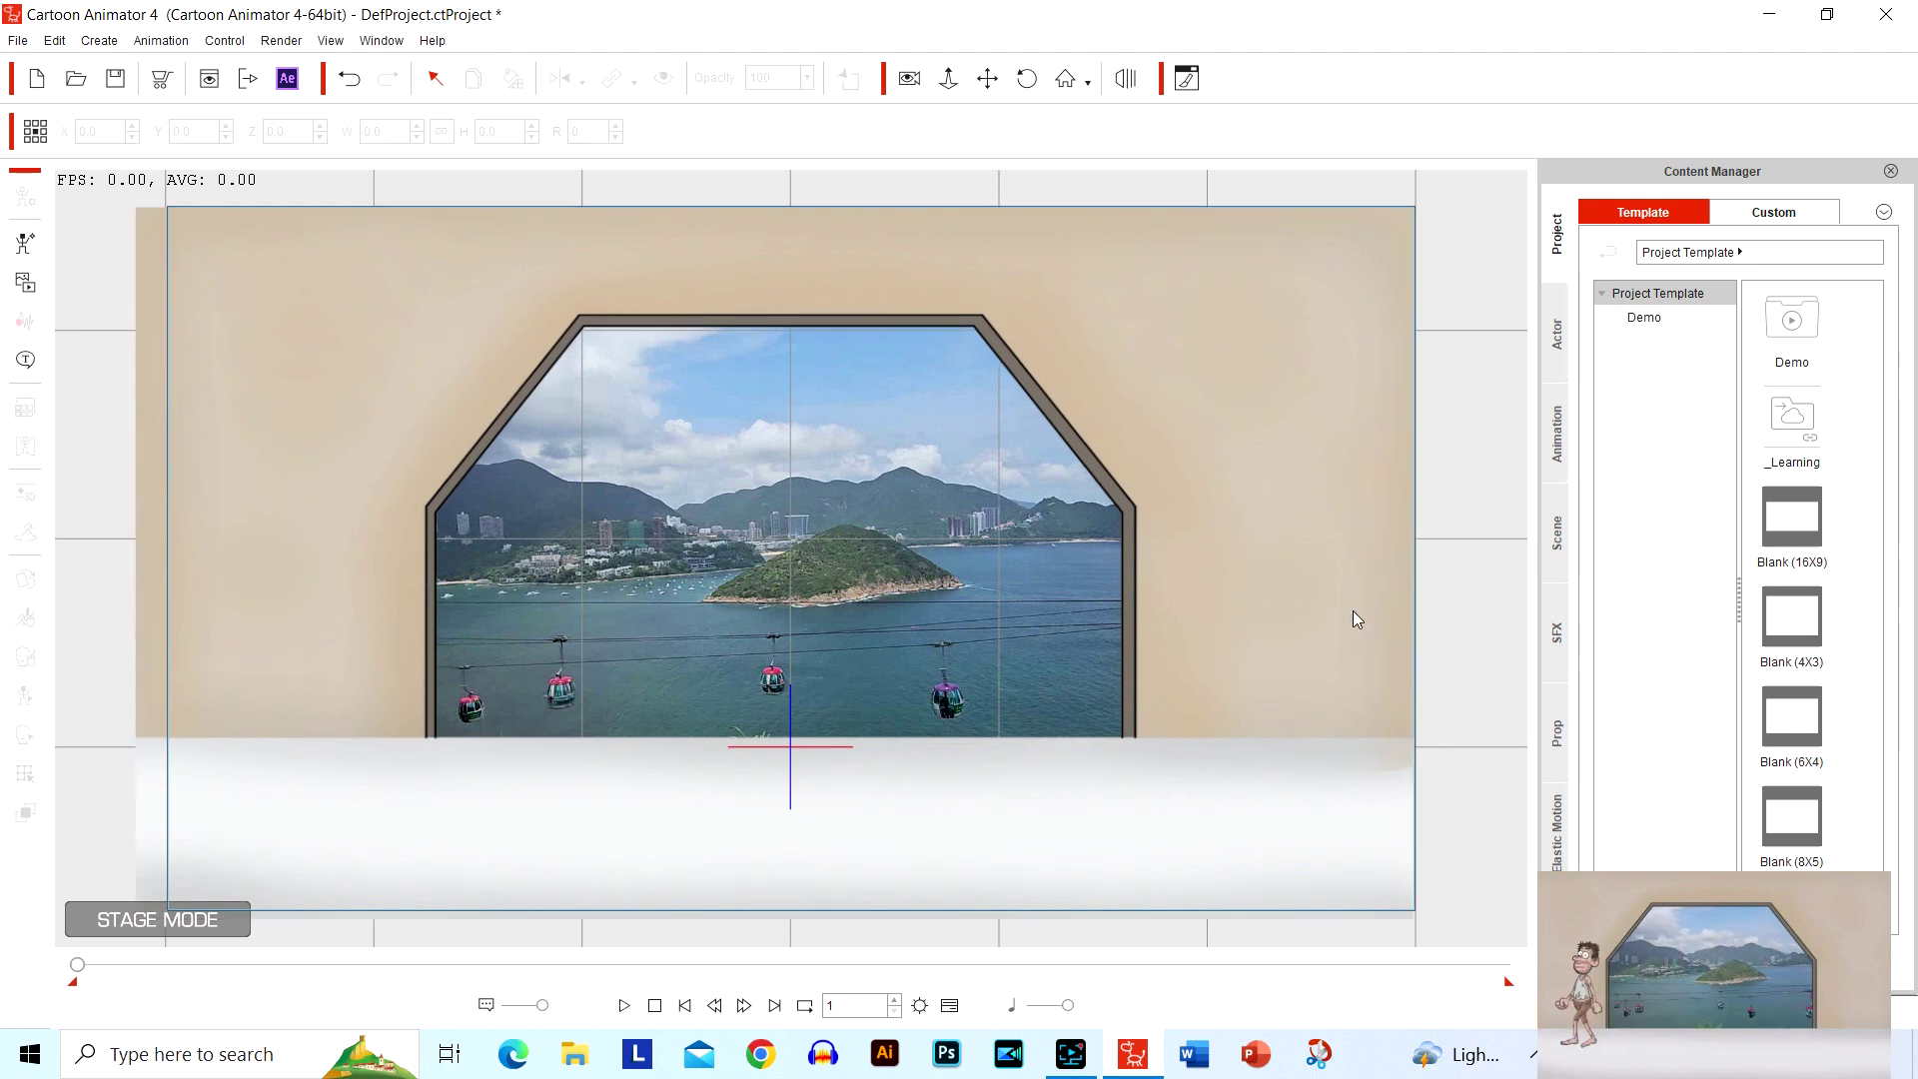
Play the doorway-and-ocean scene and pause it at frame 130.
click(623, 1006)
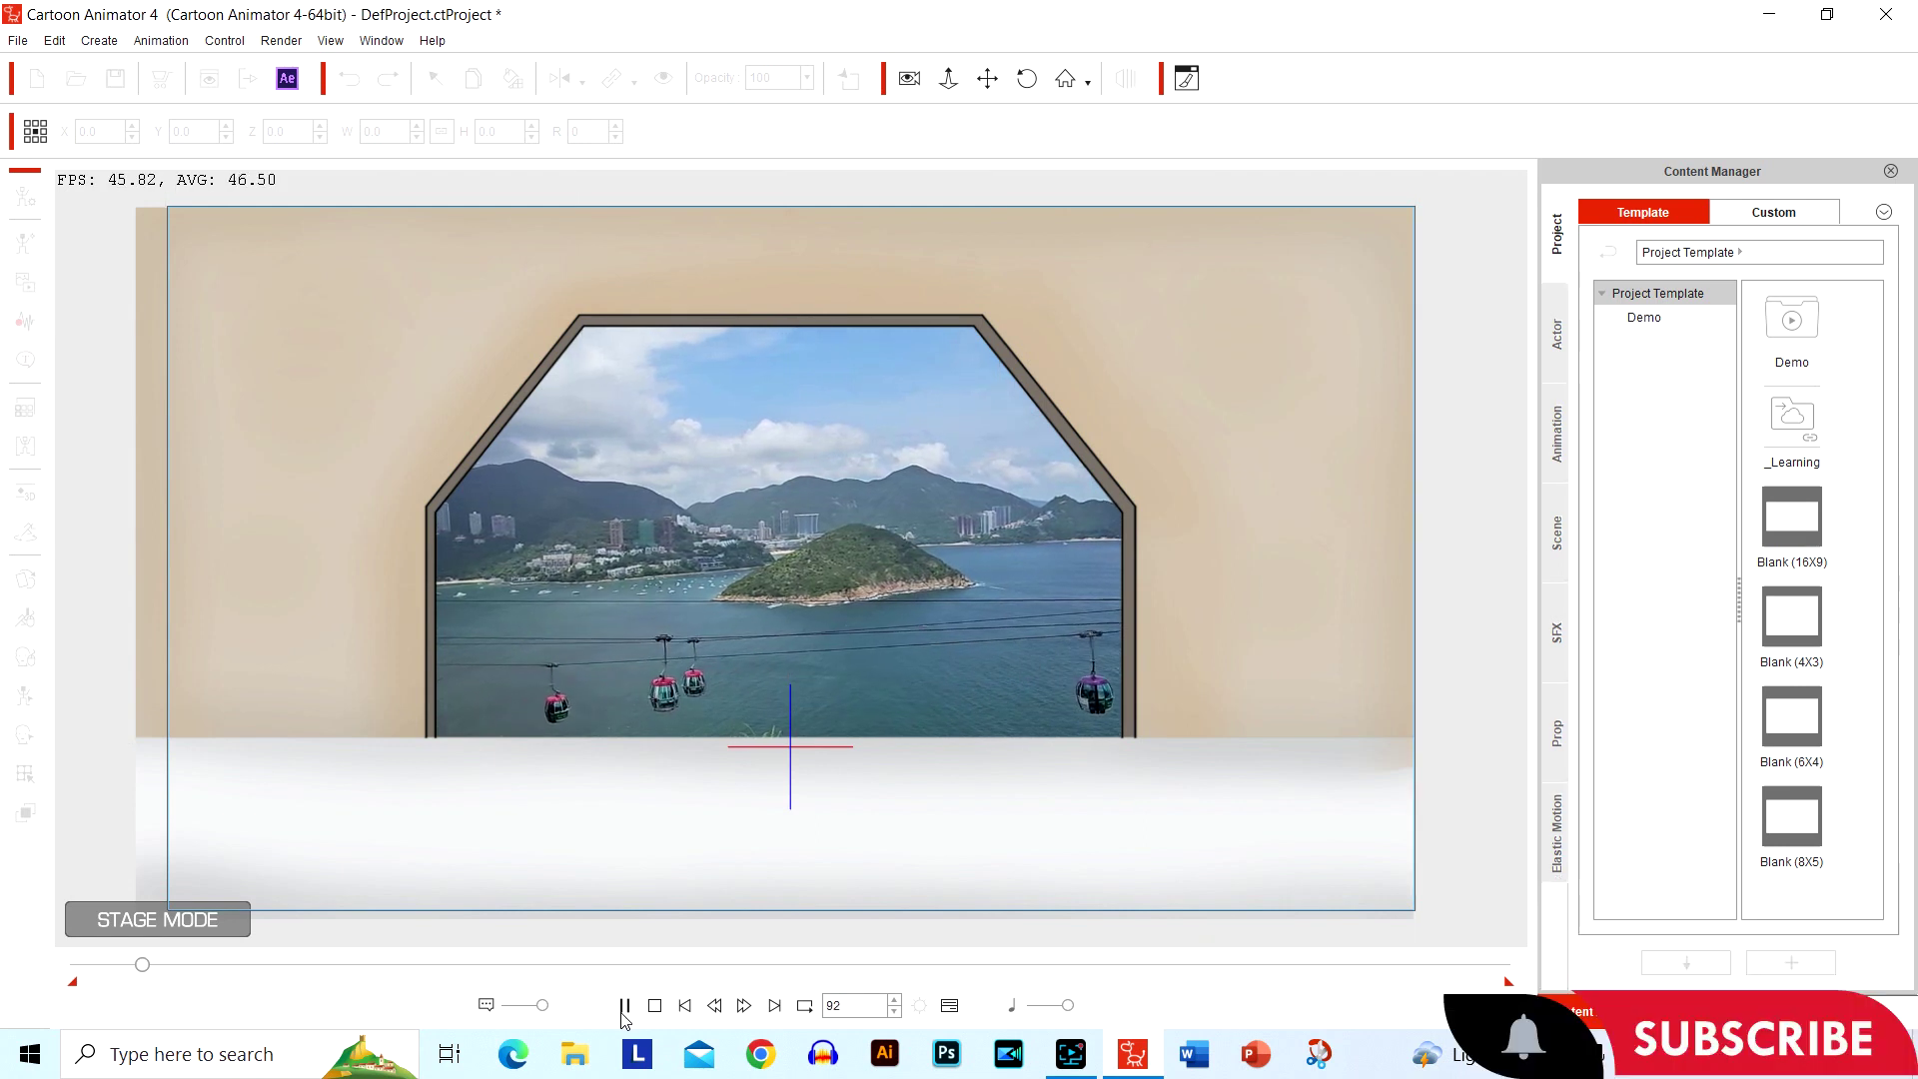
click(624, 1006)
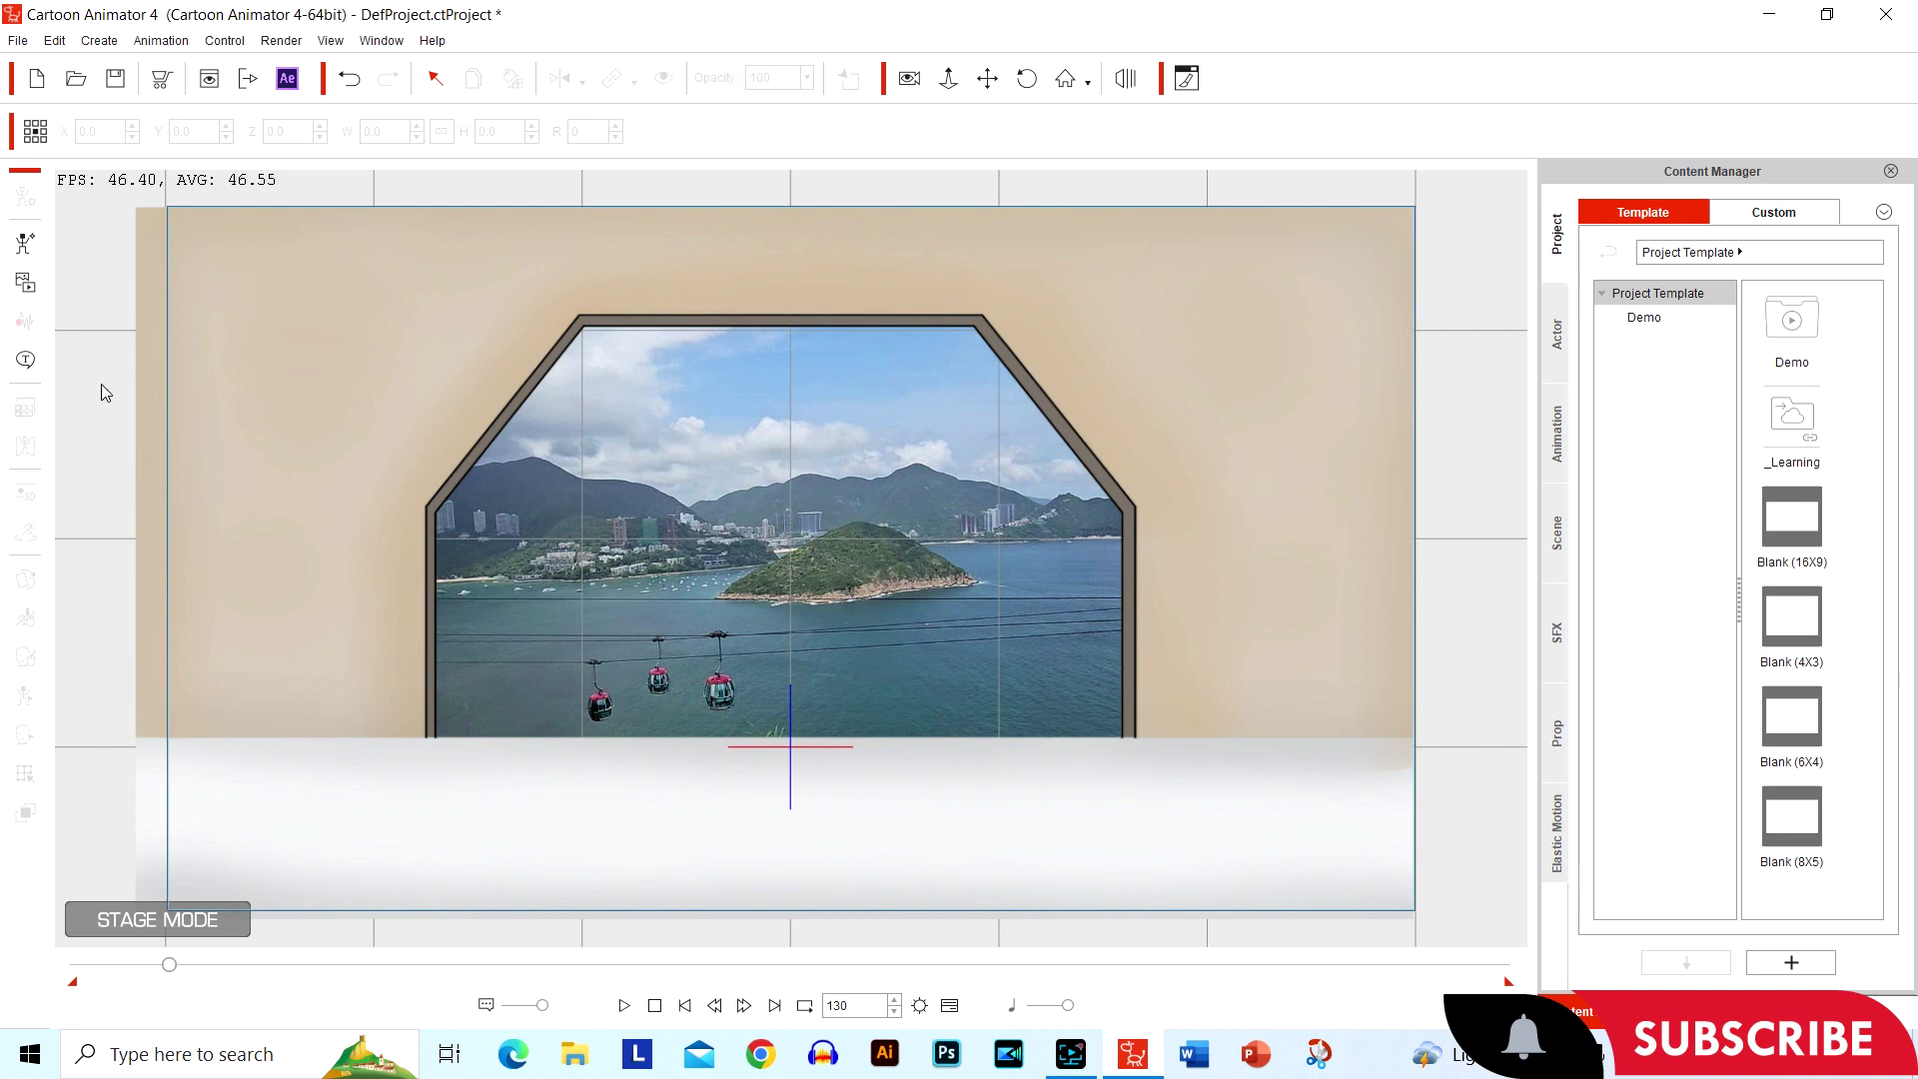
Browse Character templates to WTHanimation > Cast&Crew > Castaway Fred and select him.
click(1557, 334)
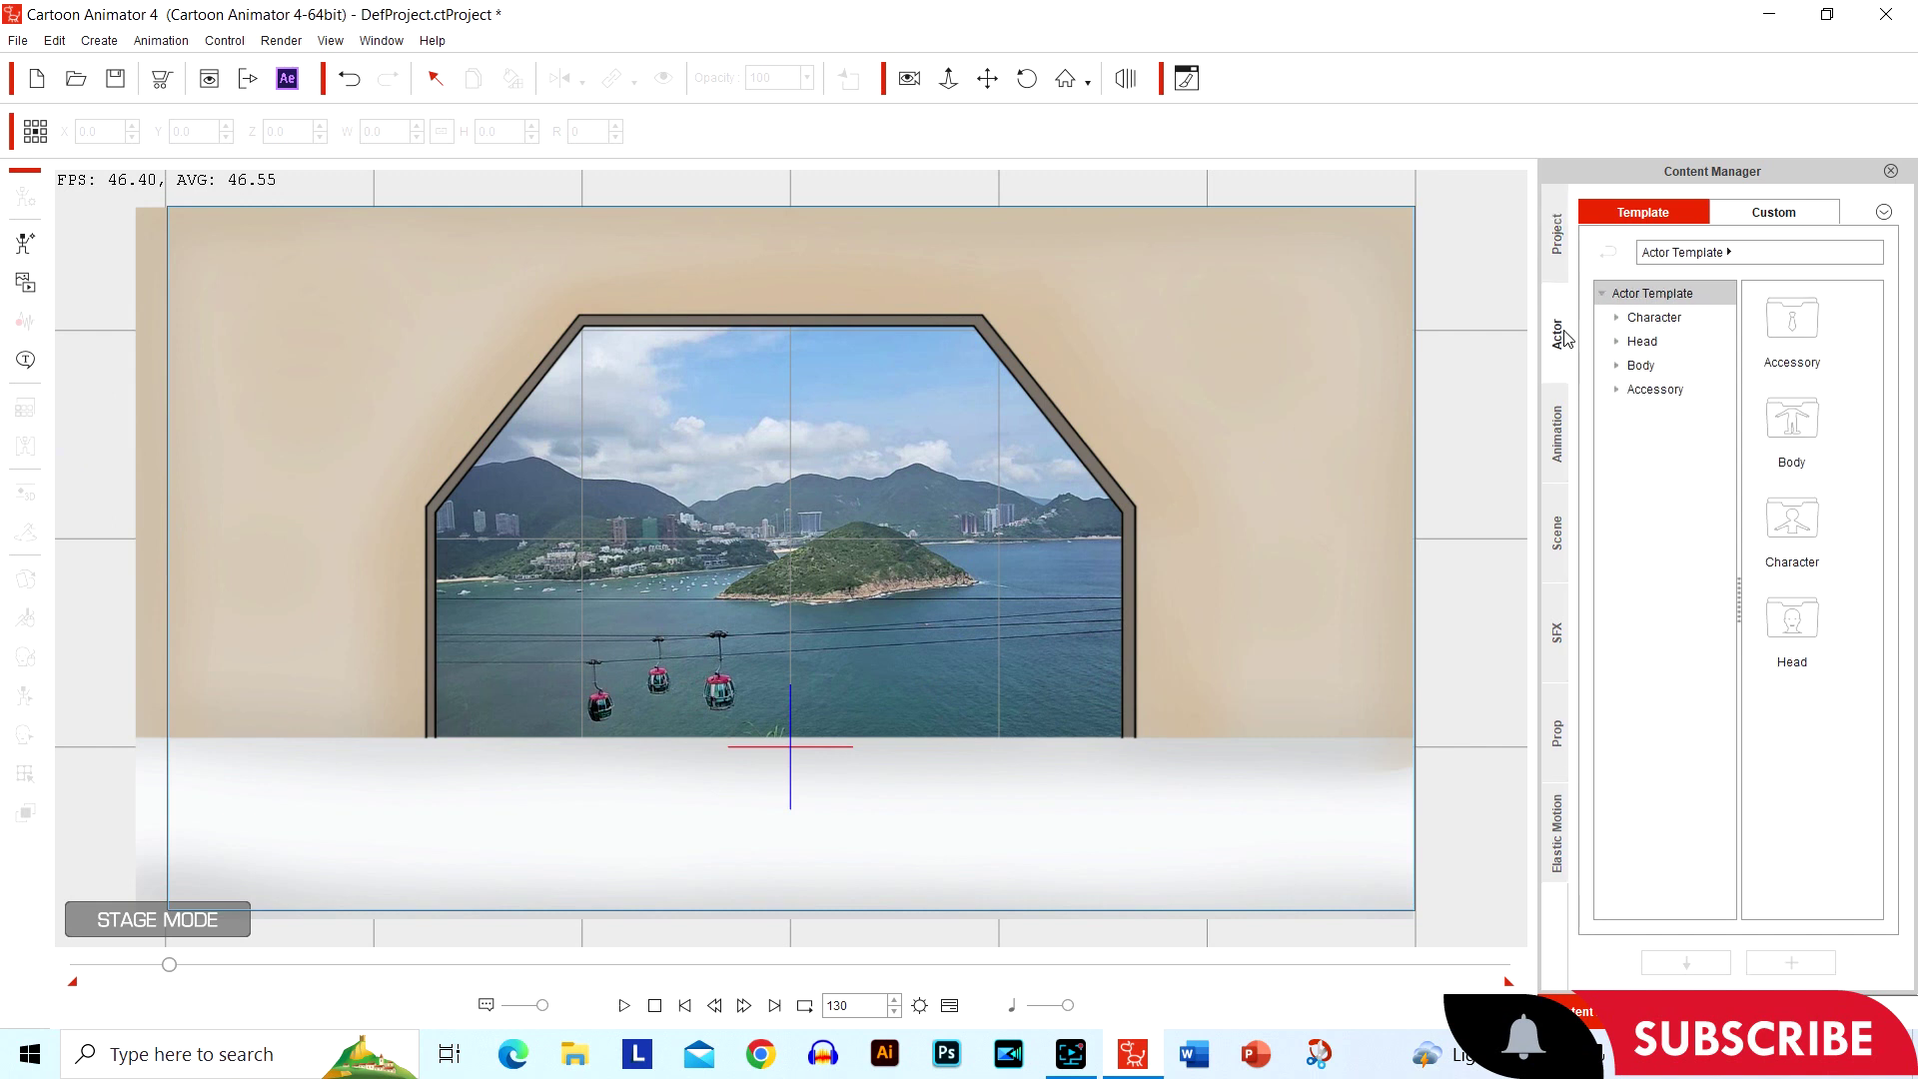
click(1635, 324)
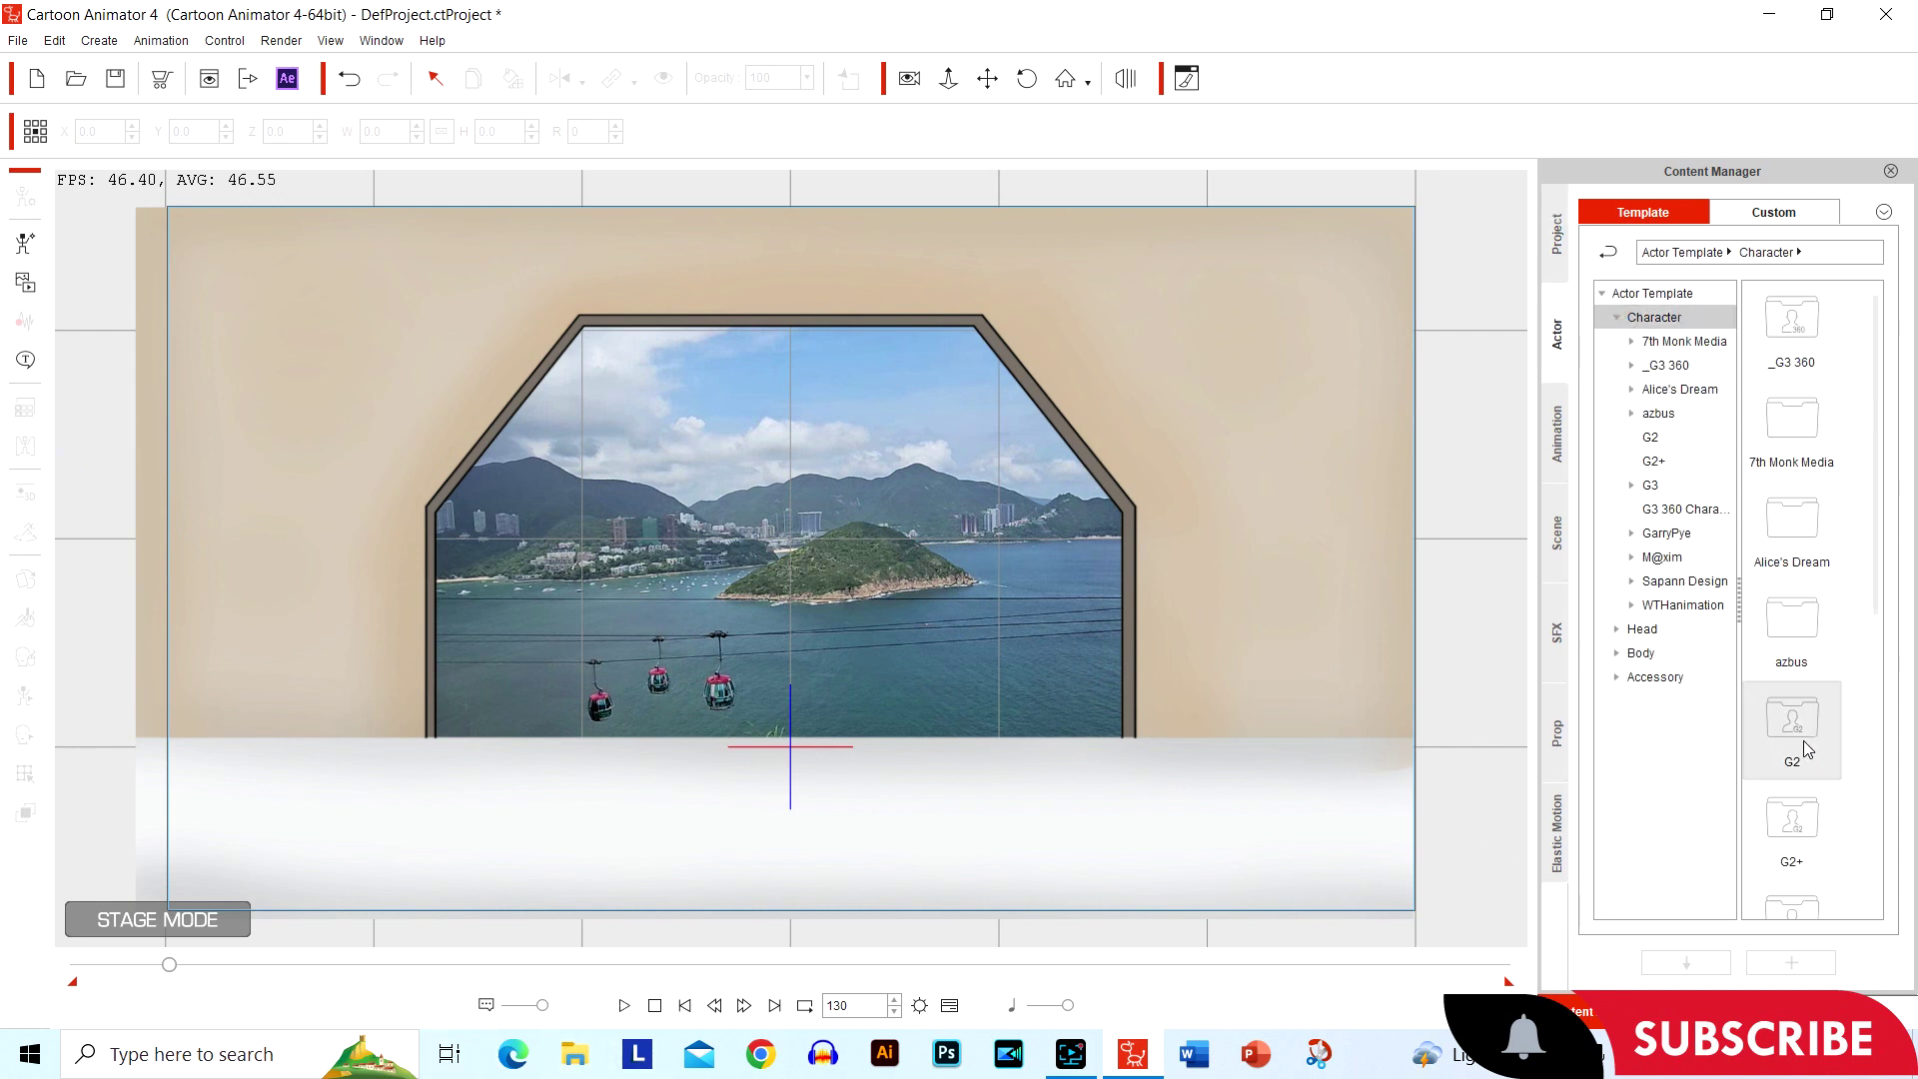
scroll(1772, 715, down, 5)
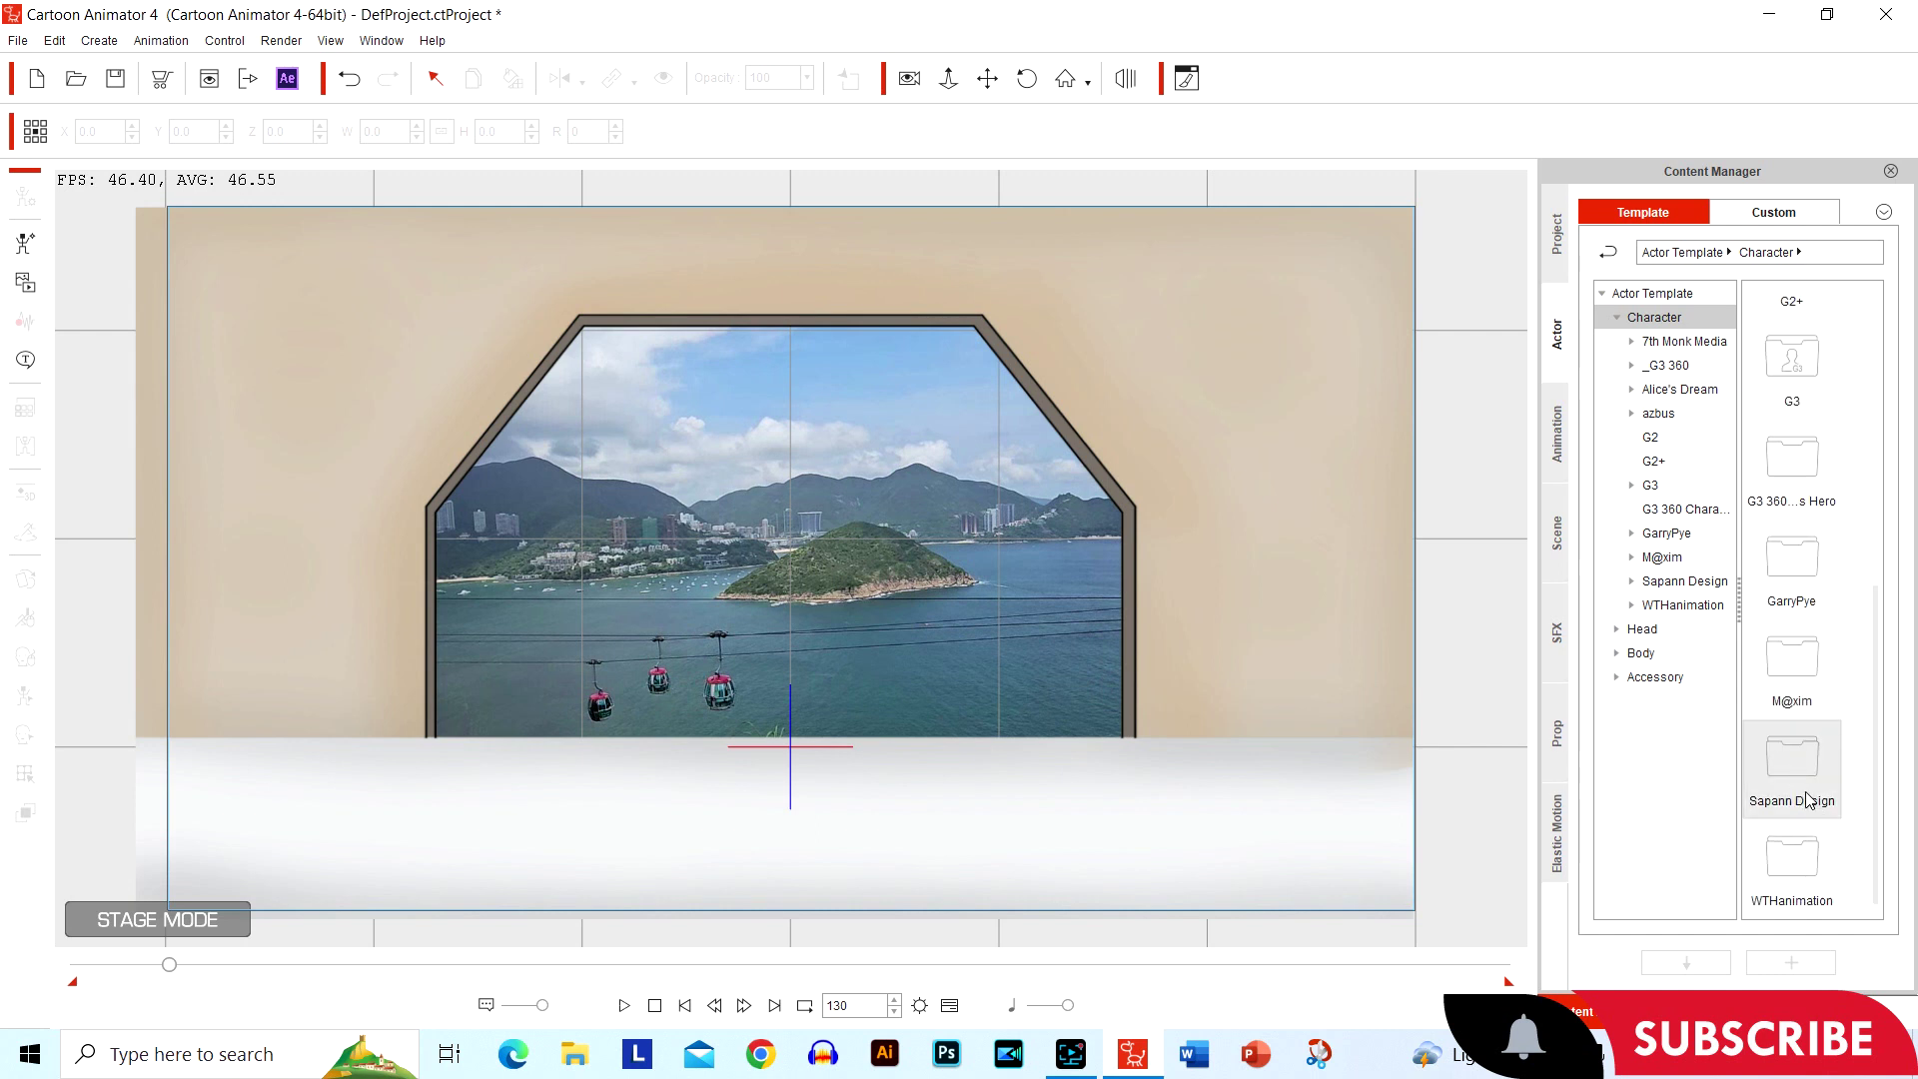
double_click(1799, 892)
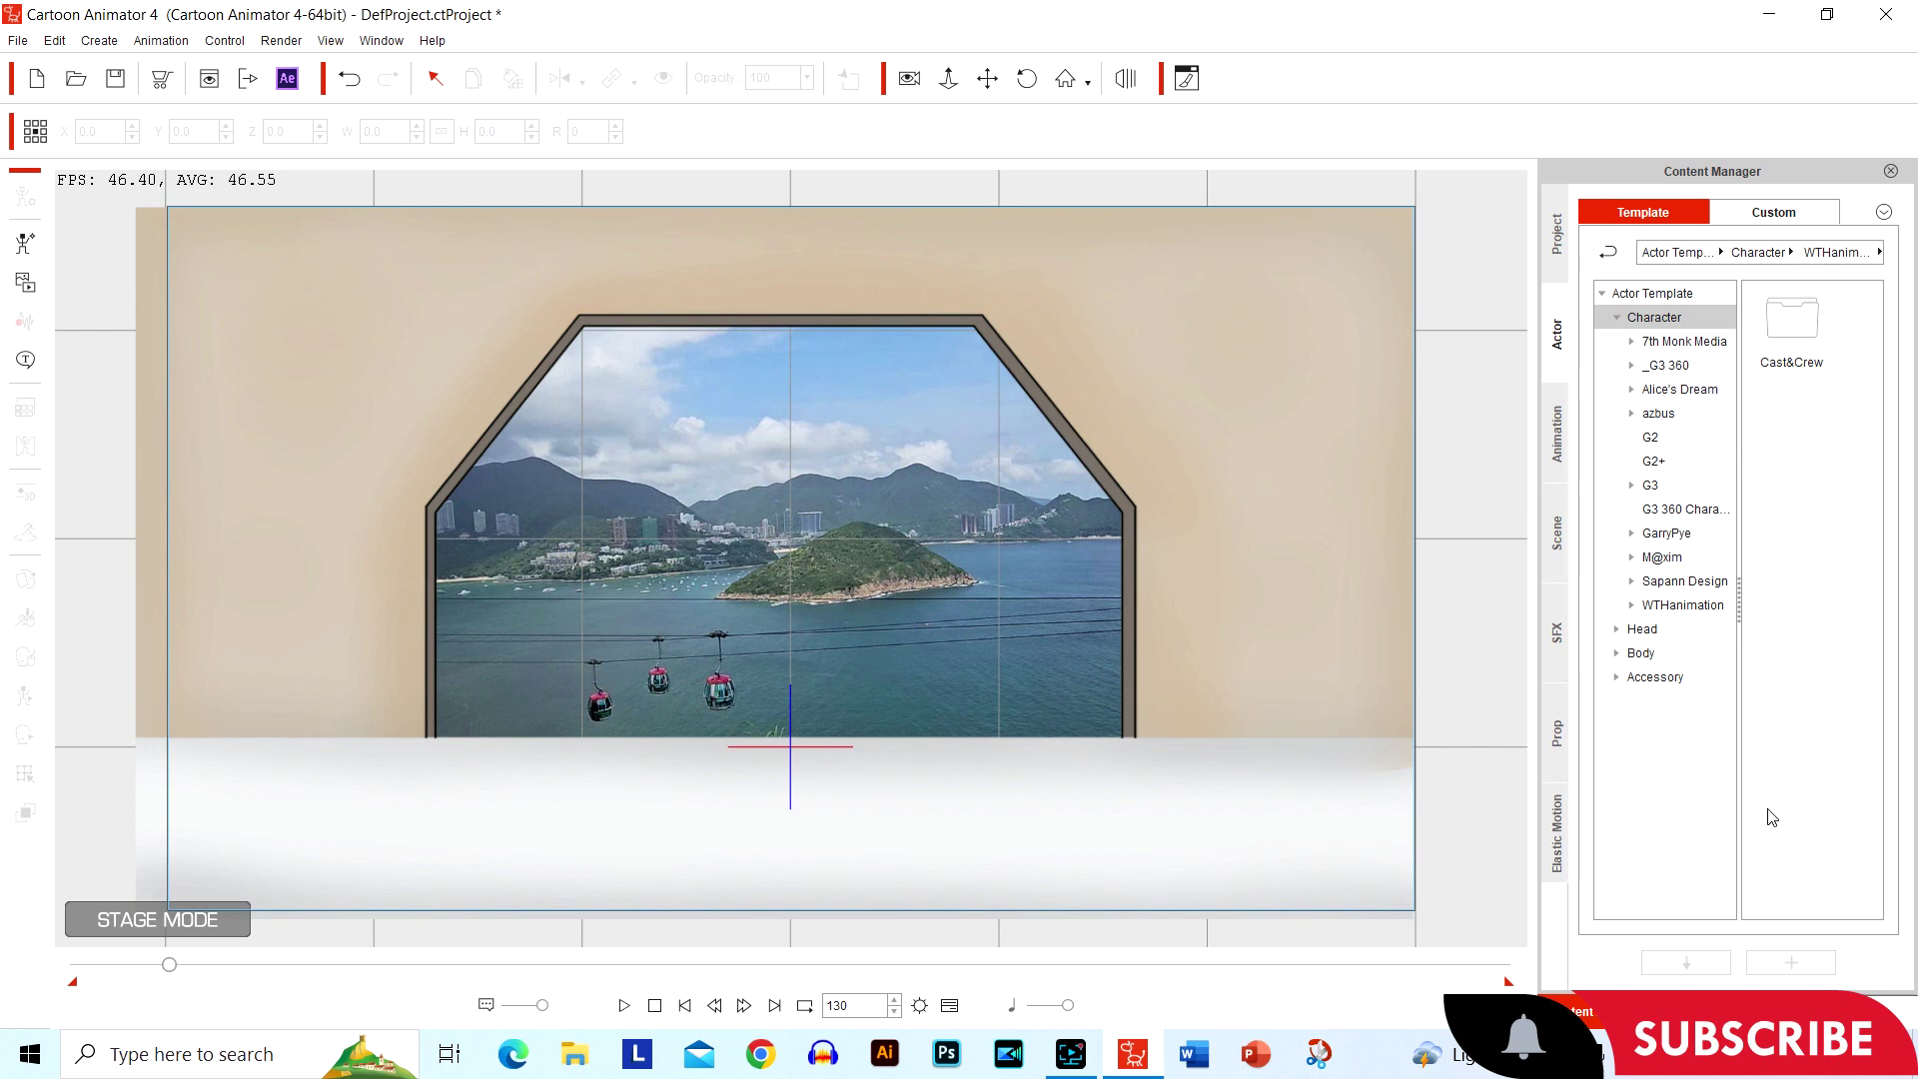
double_click(1794, 359)
double_click(1793, 360)
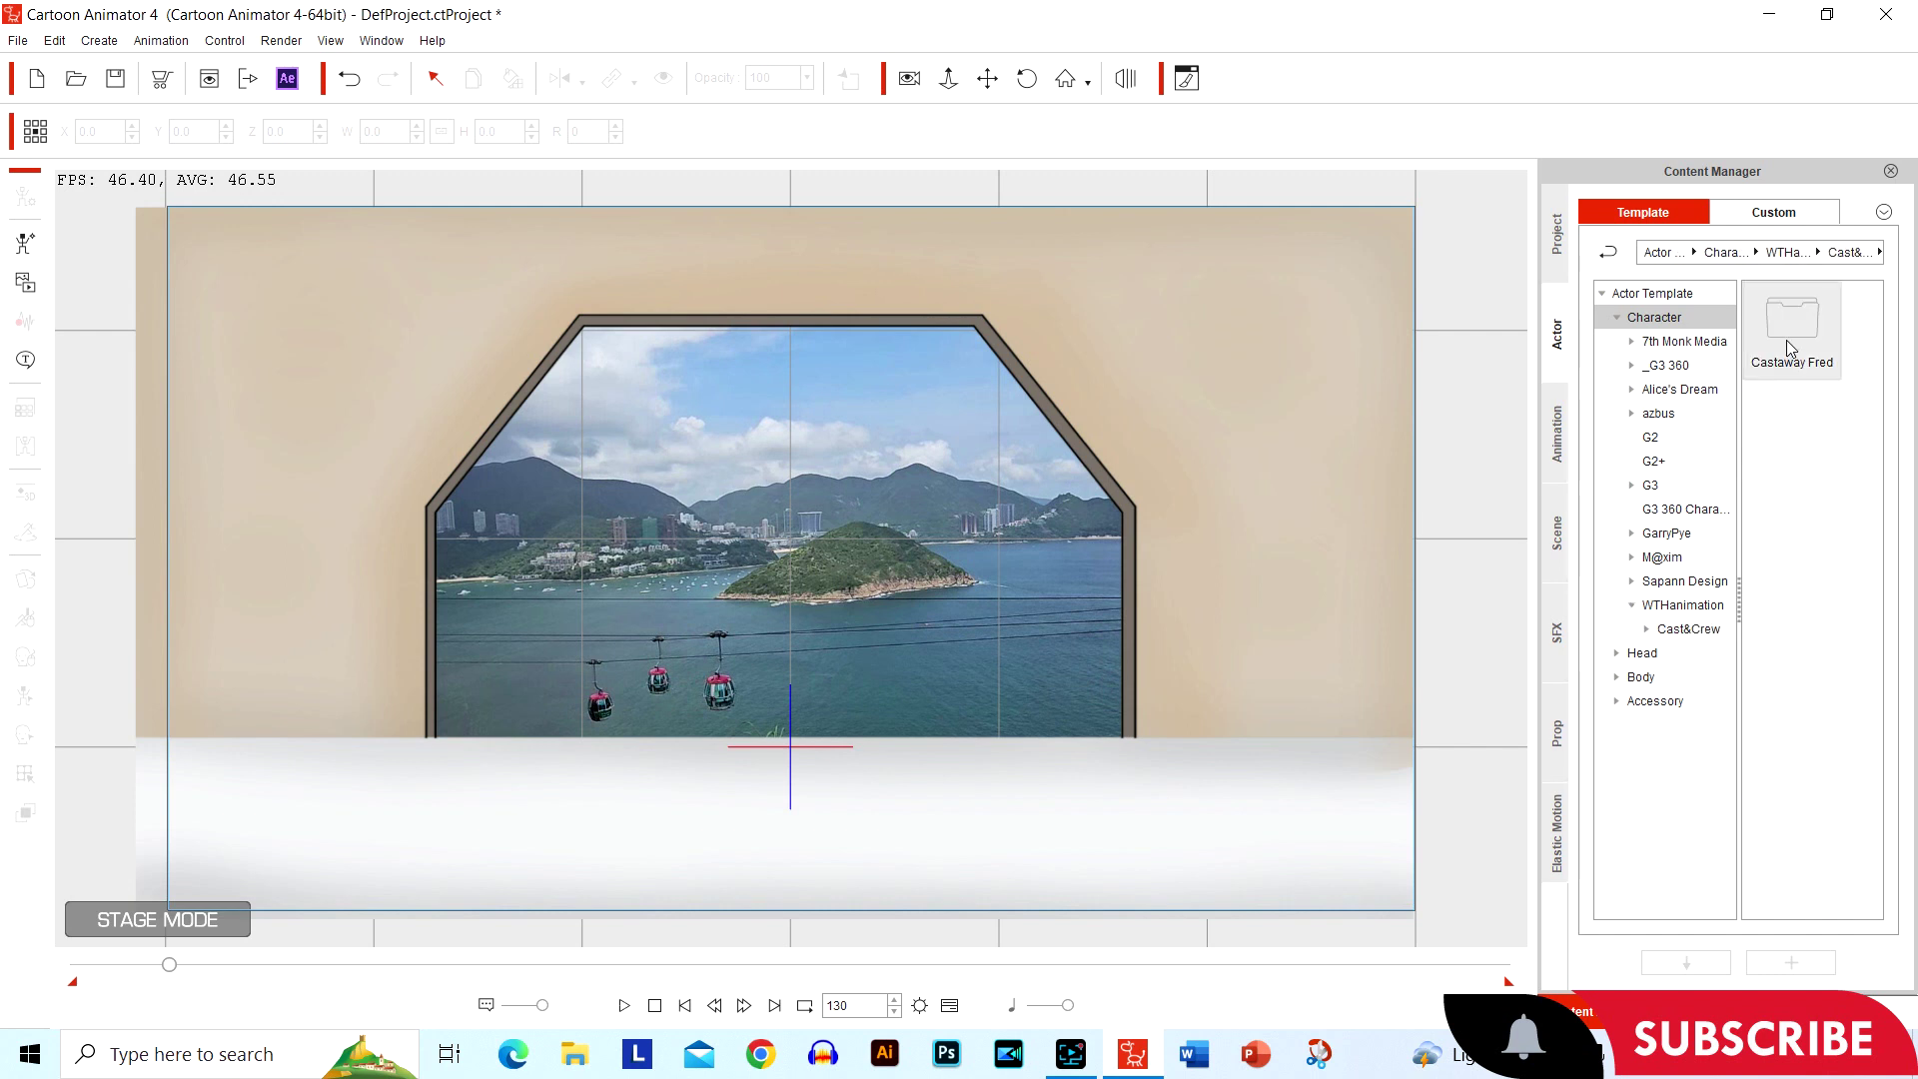
click(1788, 345)
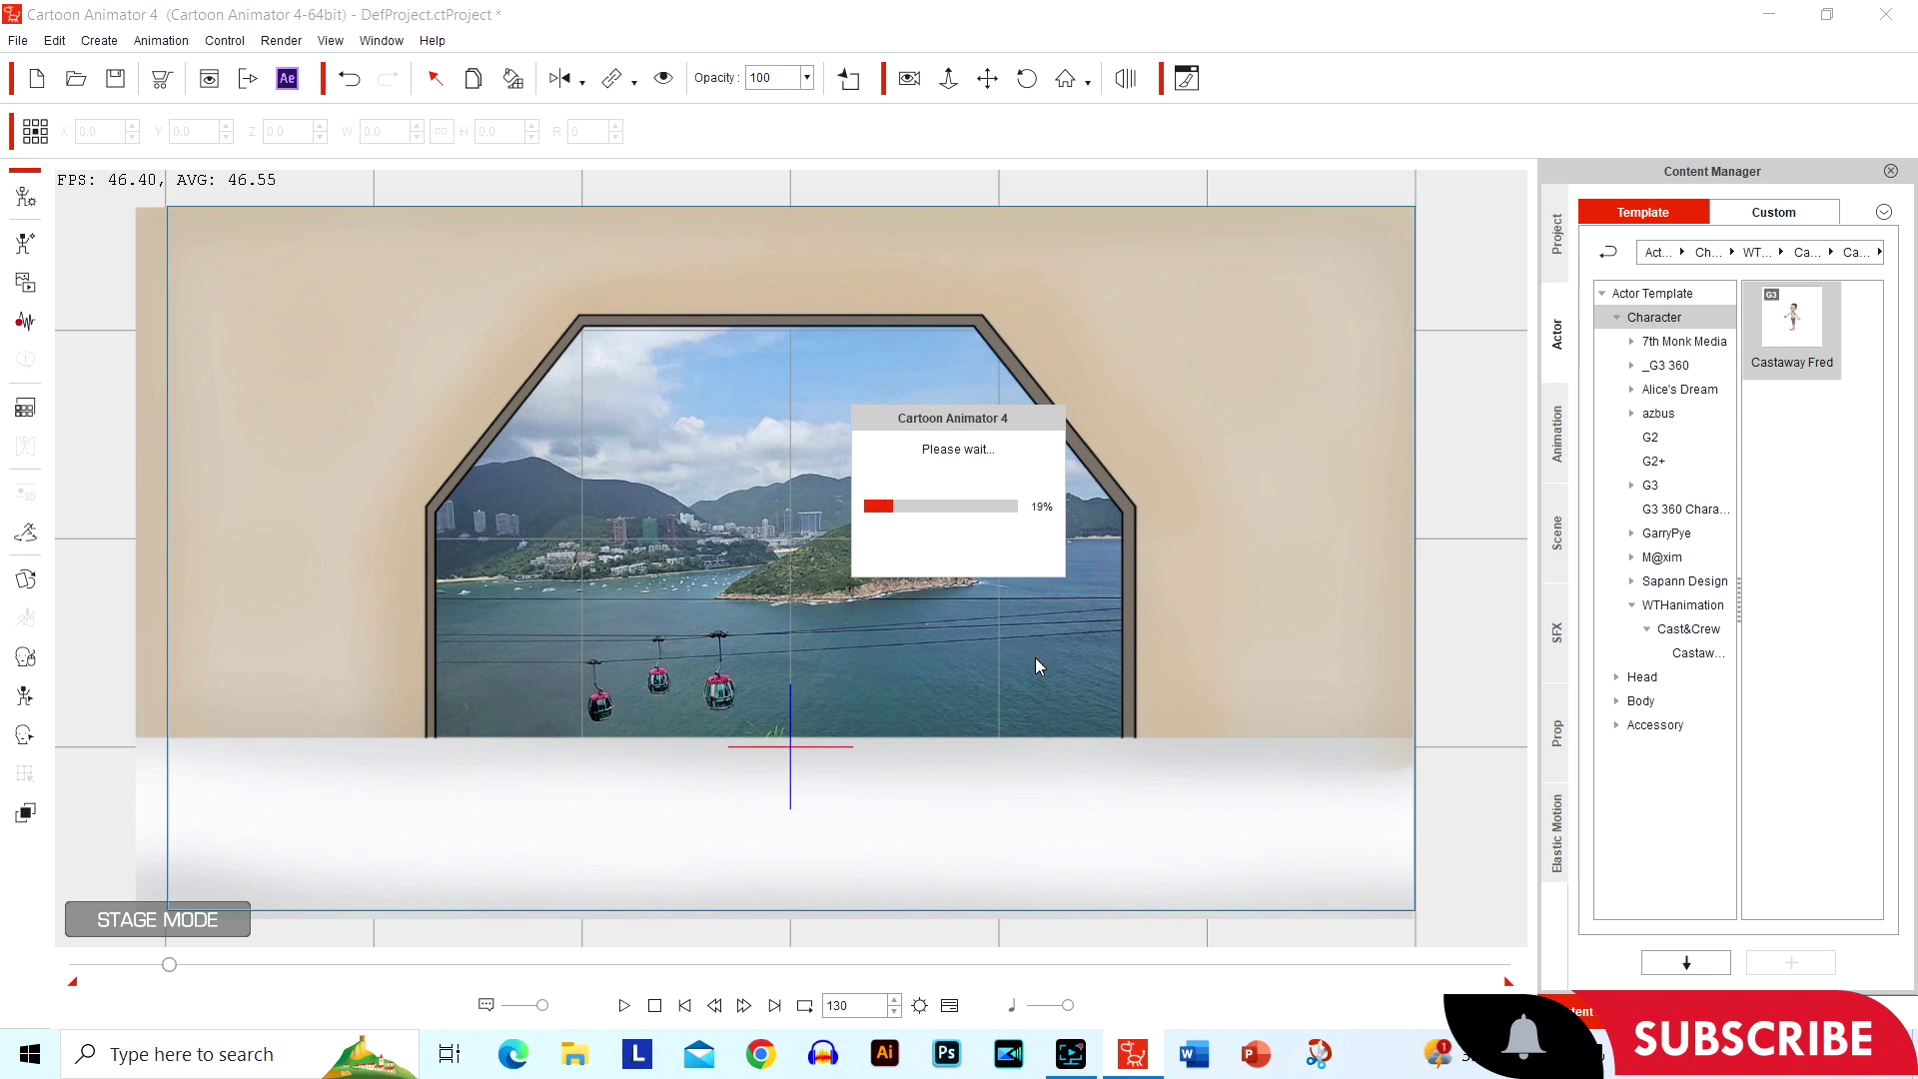
Undo Fred's stage move, rewind to frame 1, and load Castaway Fred again.
drag(786, 487, 1006, 520)
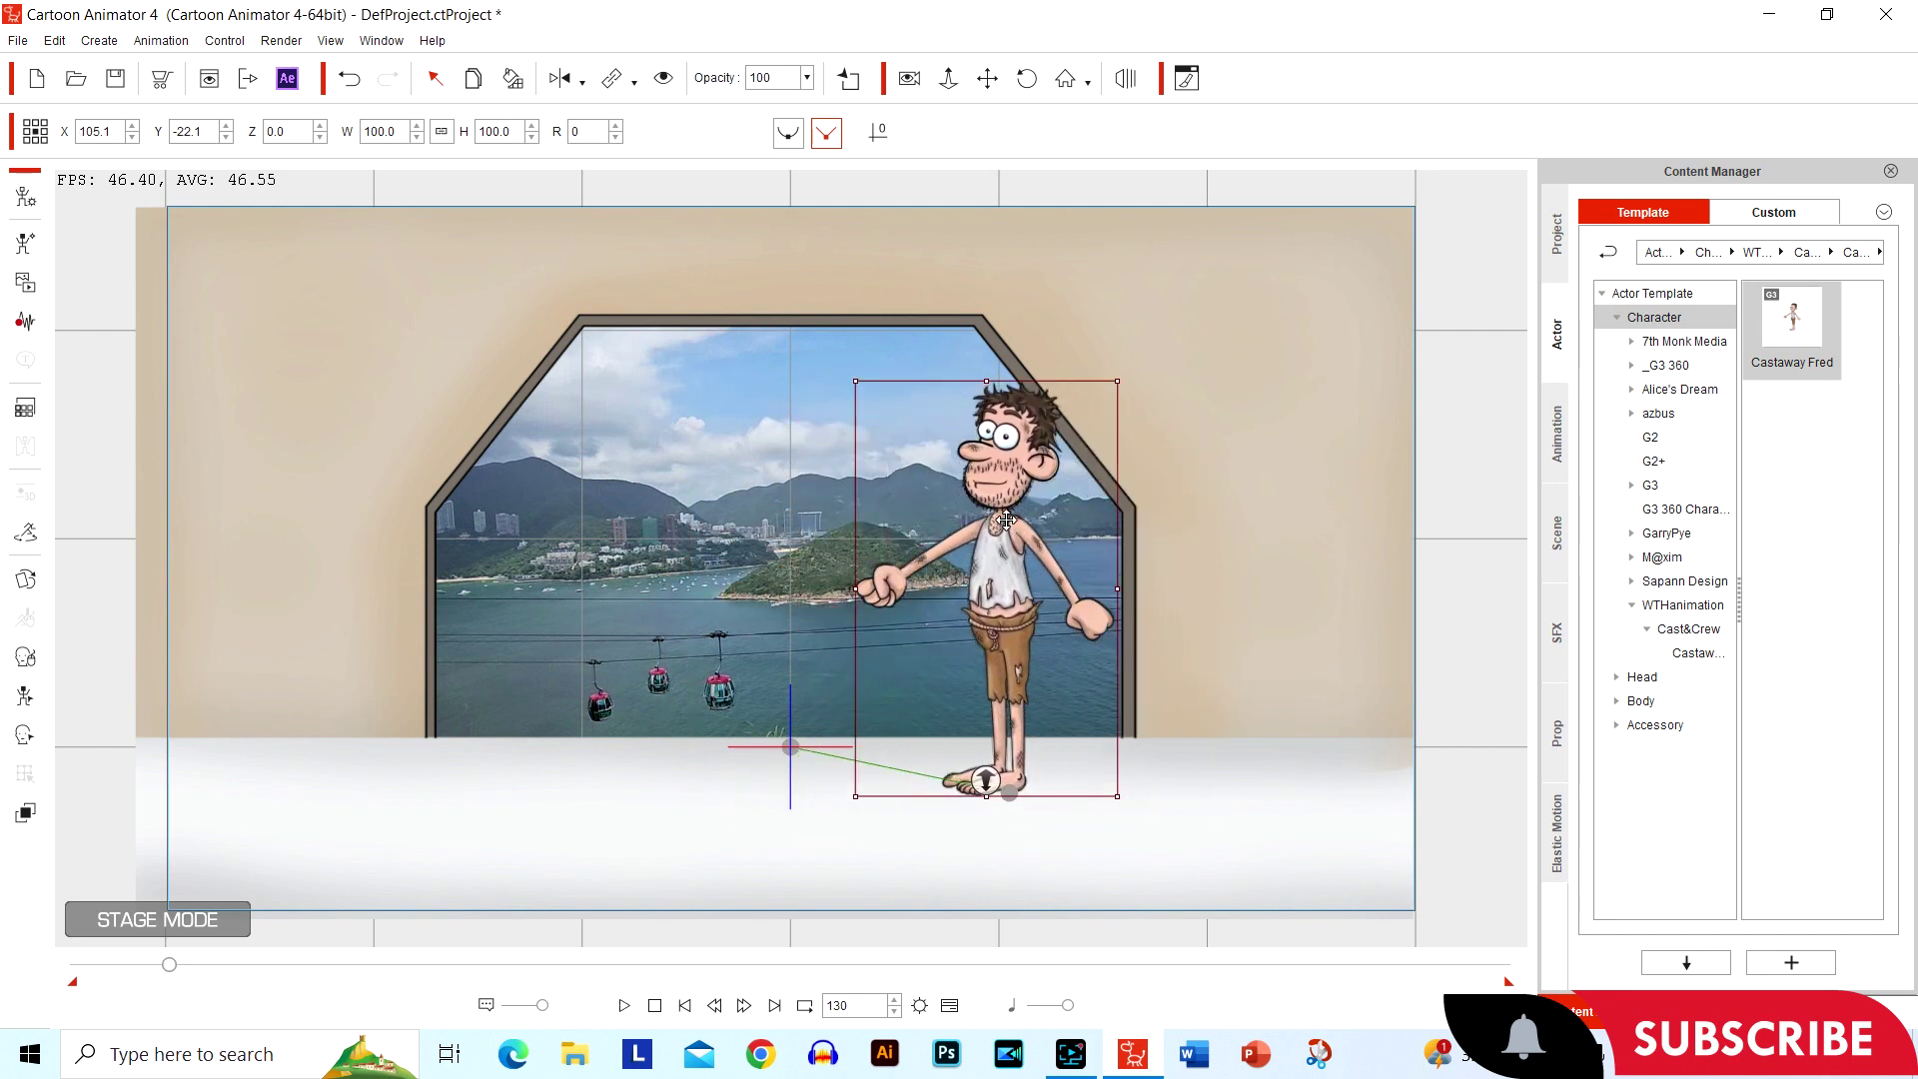
key(ctrl+z)
key(ctrl+z)
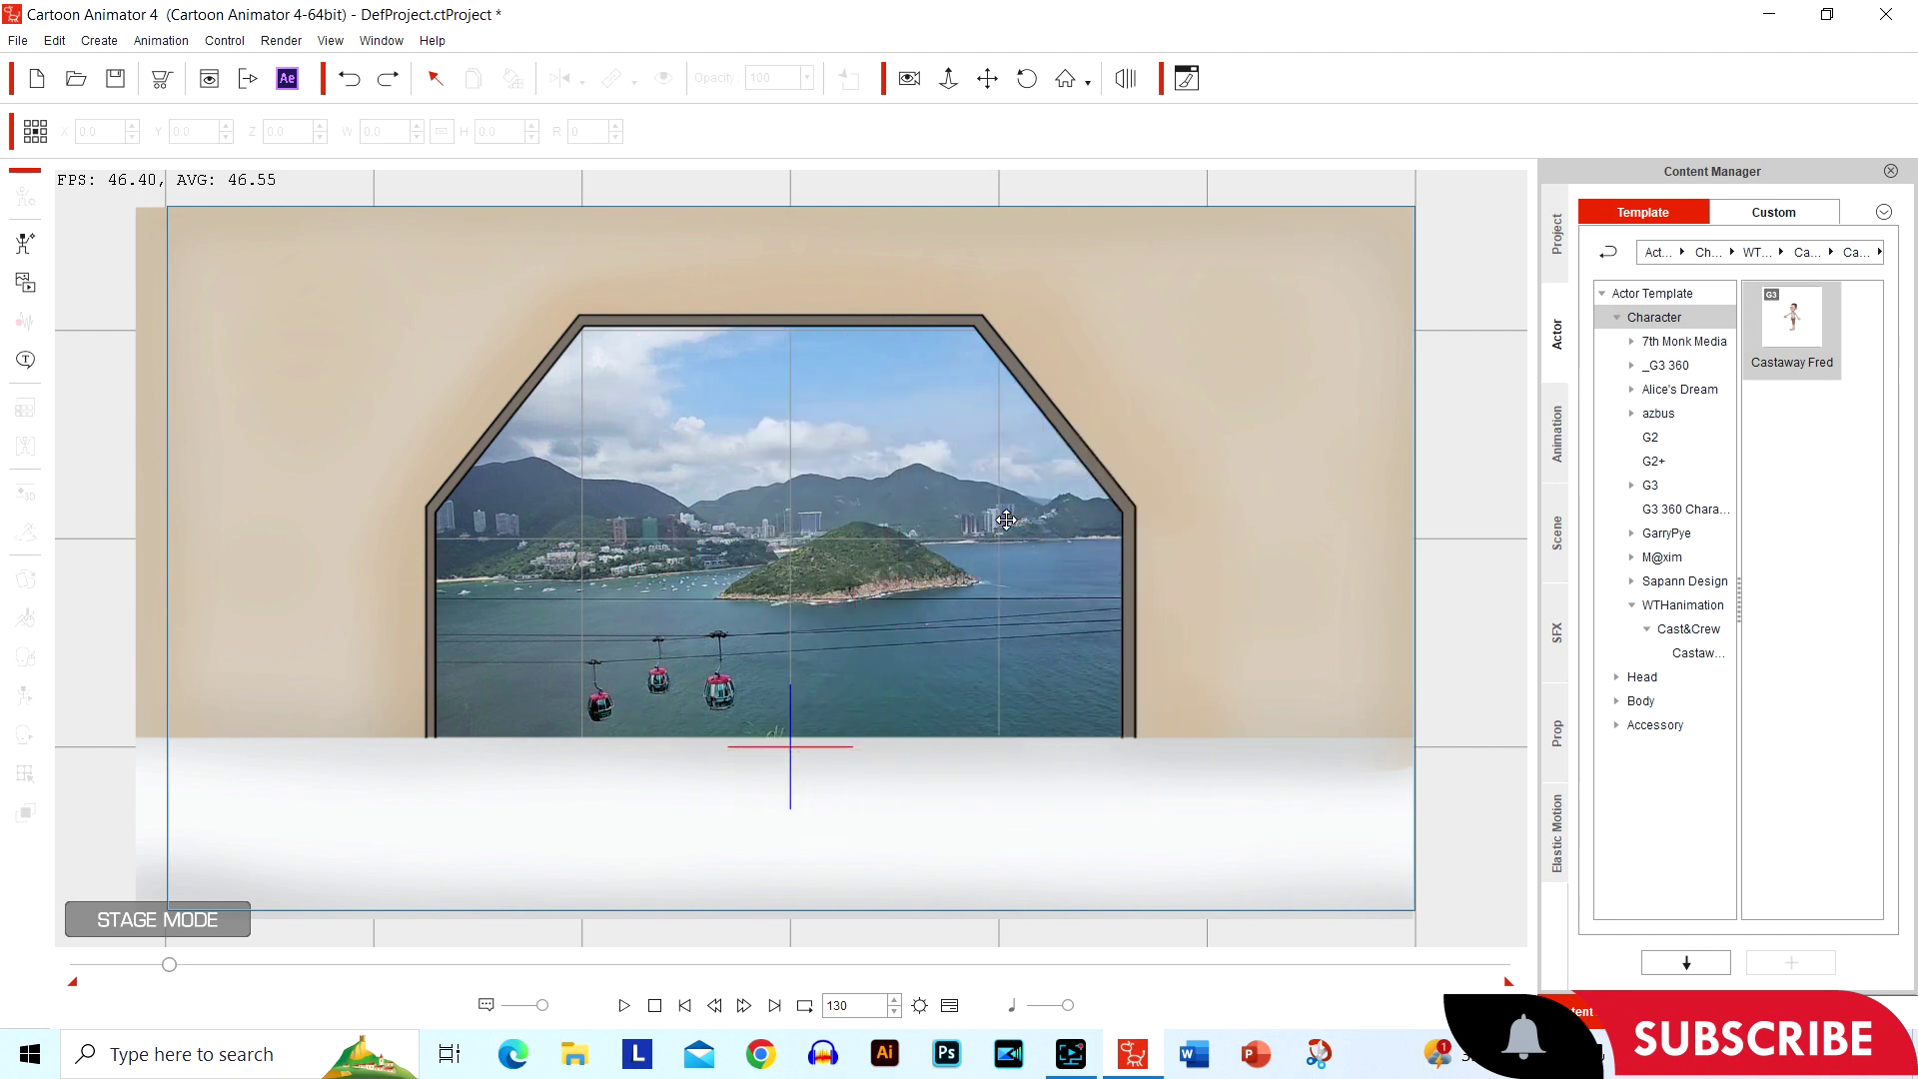
click(656, 1006)
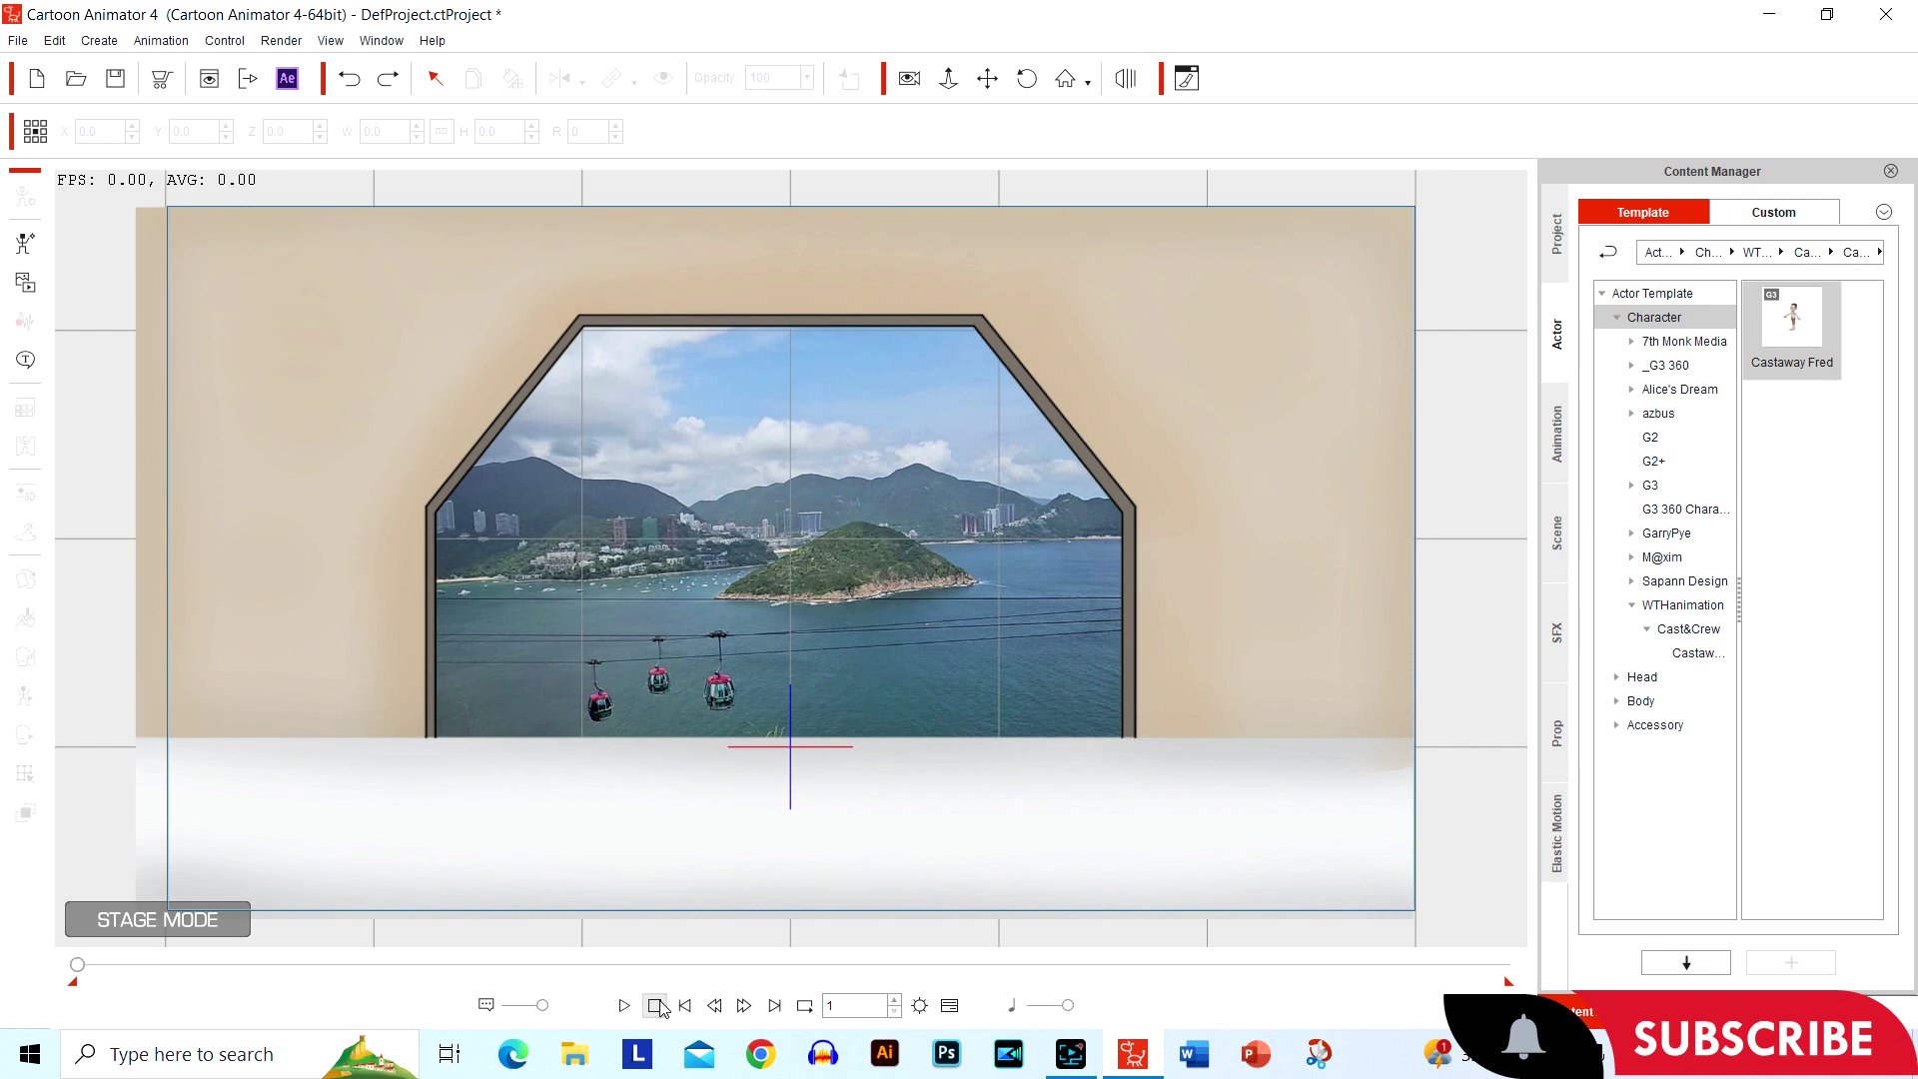
double_click(1806, 334)
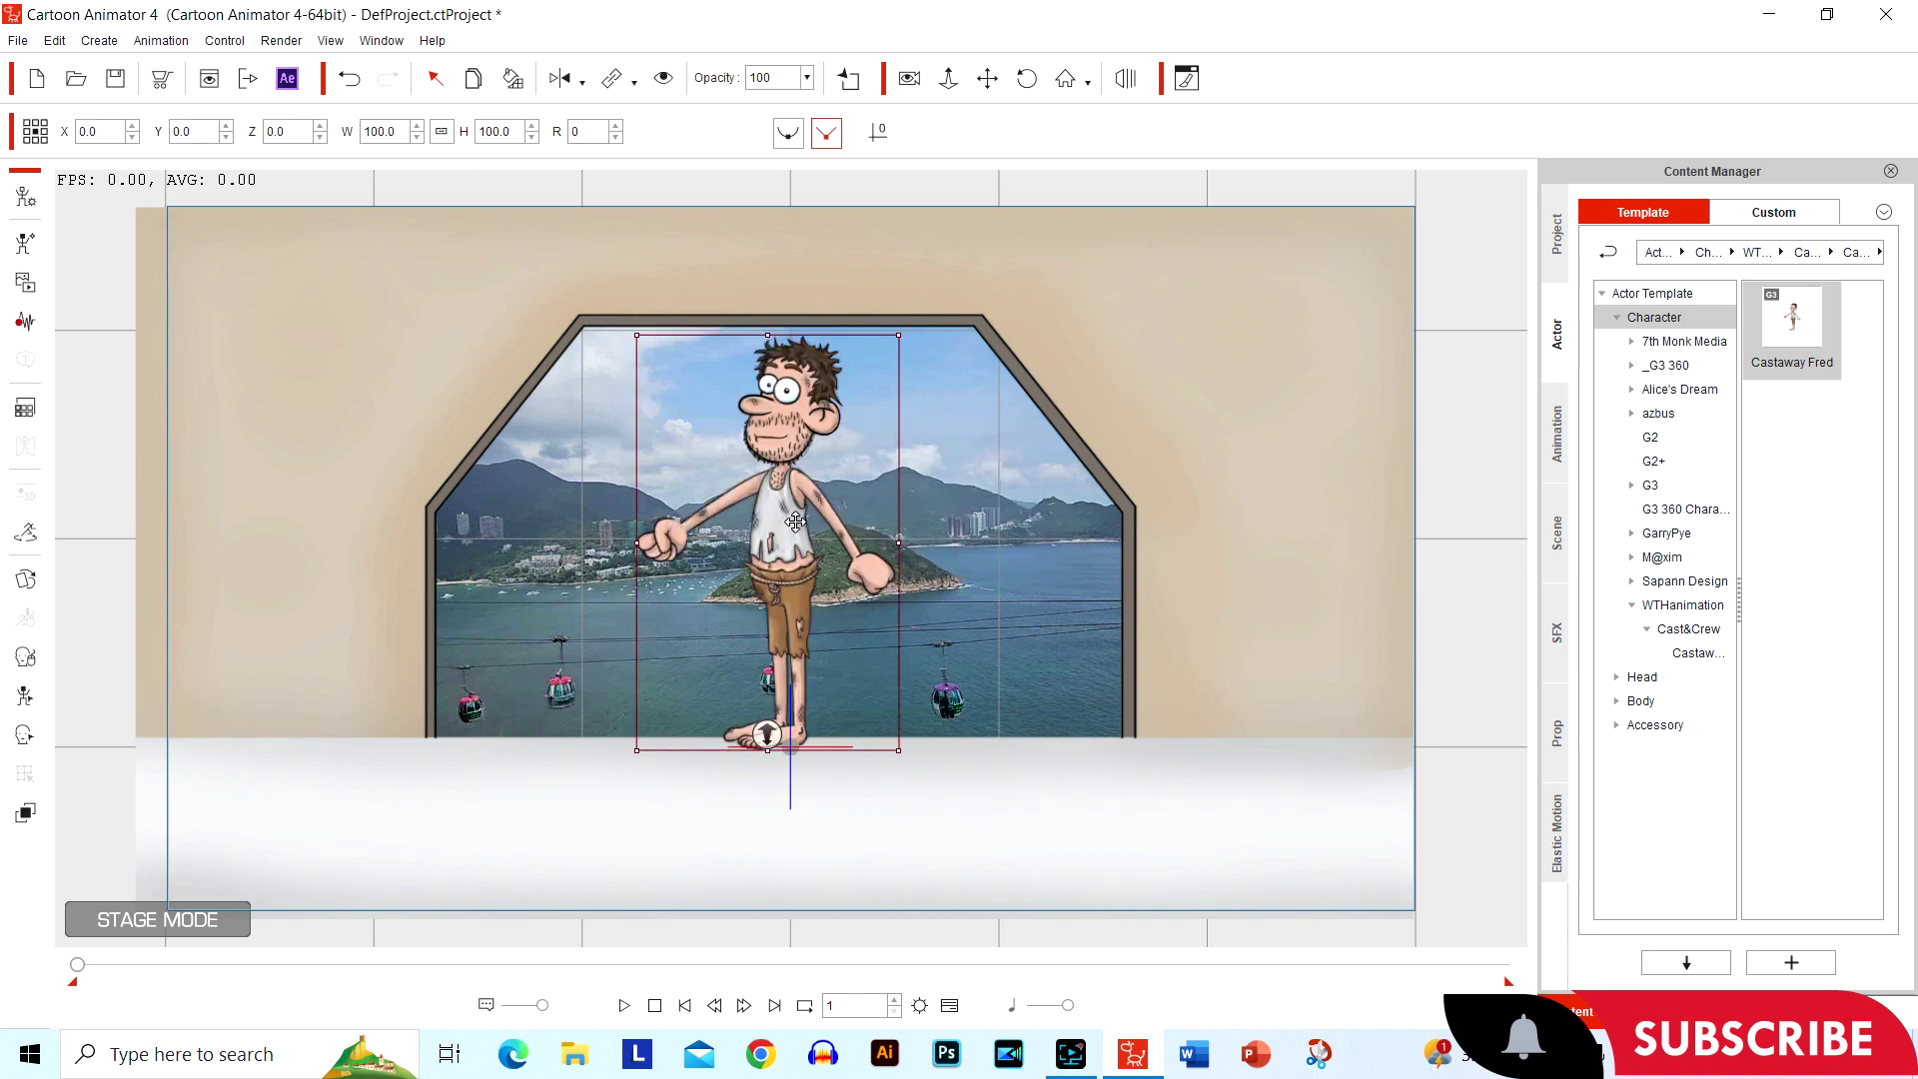
Shrink Castaway Fred to 88.2% and stand him at the stage's right side.
drag(833, 503, 1057, 571)
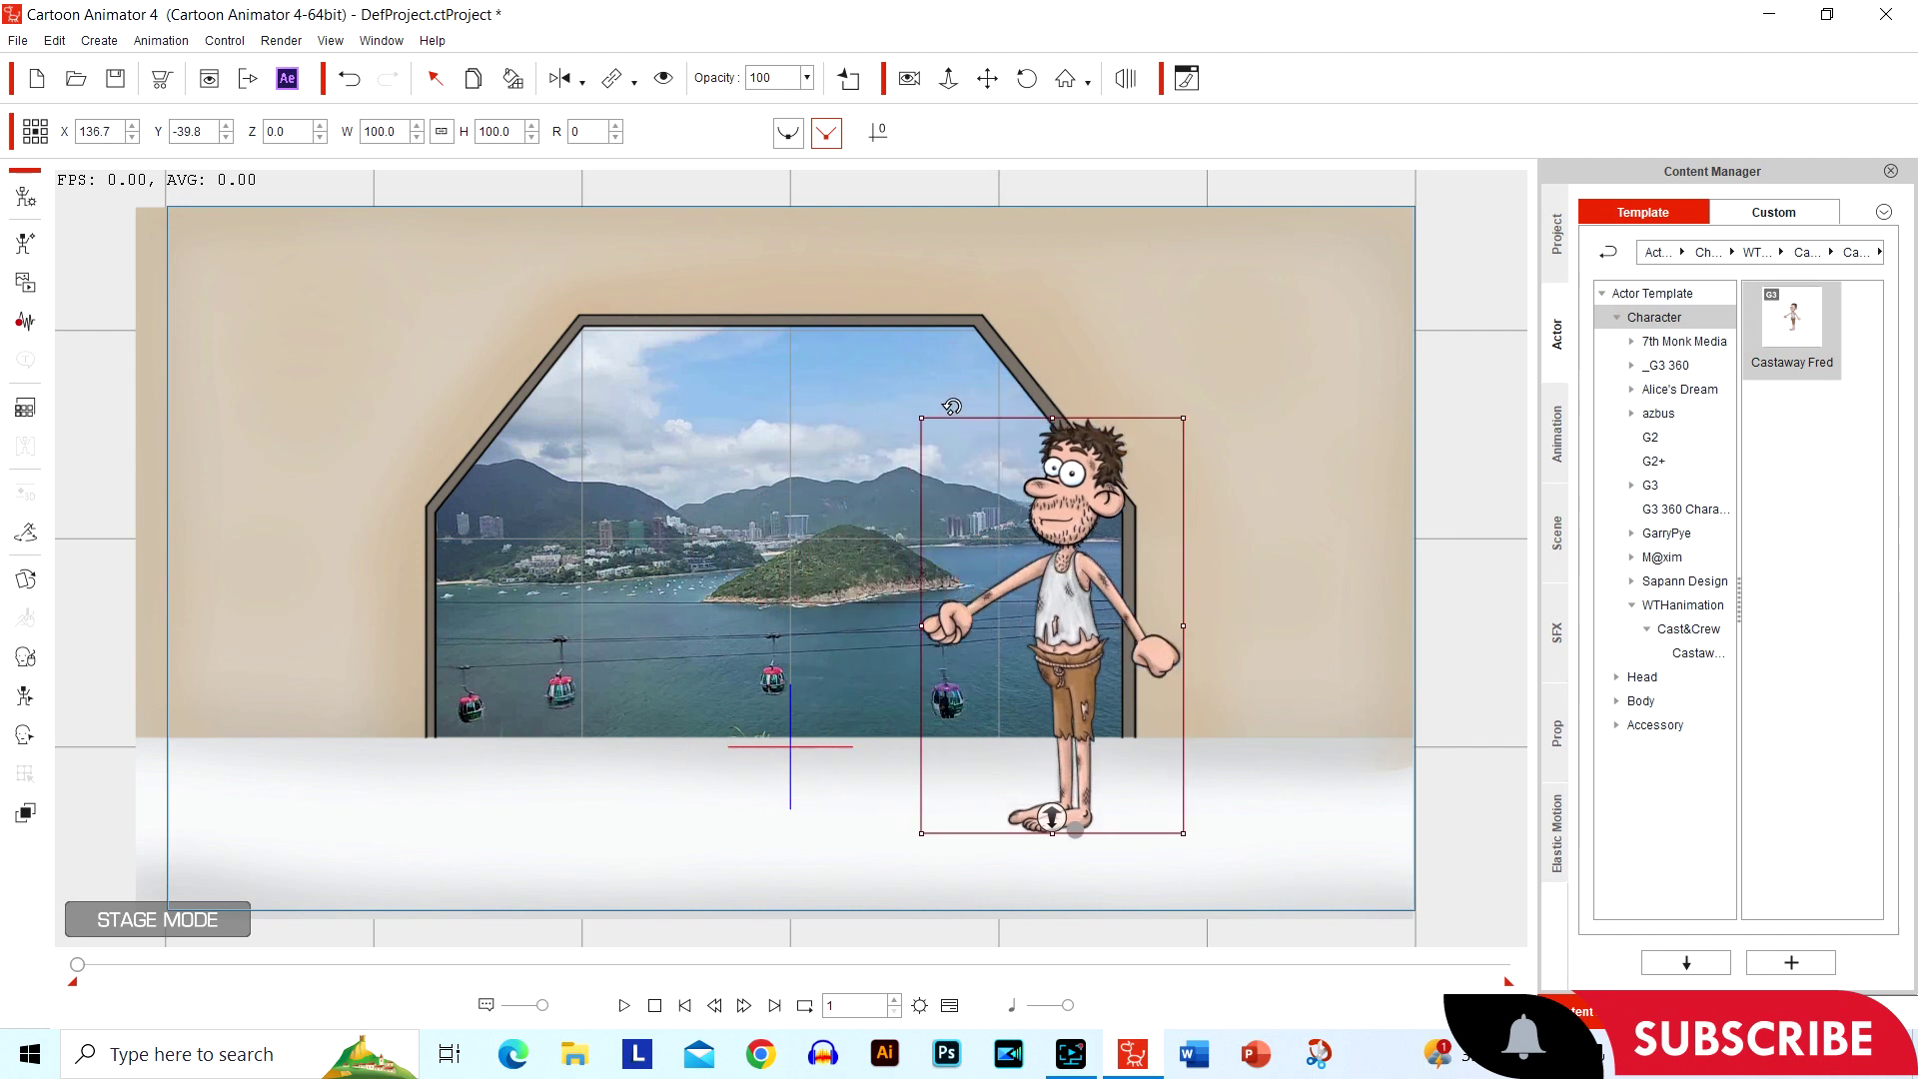
drag(925, 417, 940, 465)
drag(1094, 590, 1288, 513)
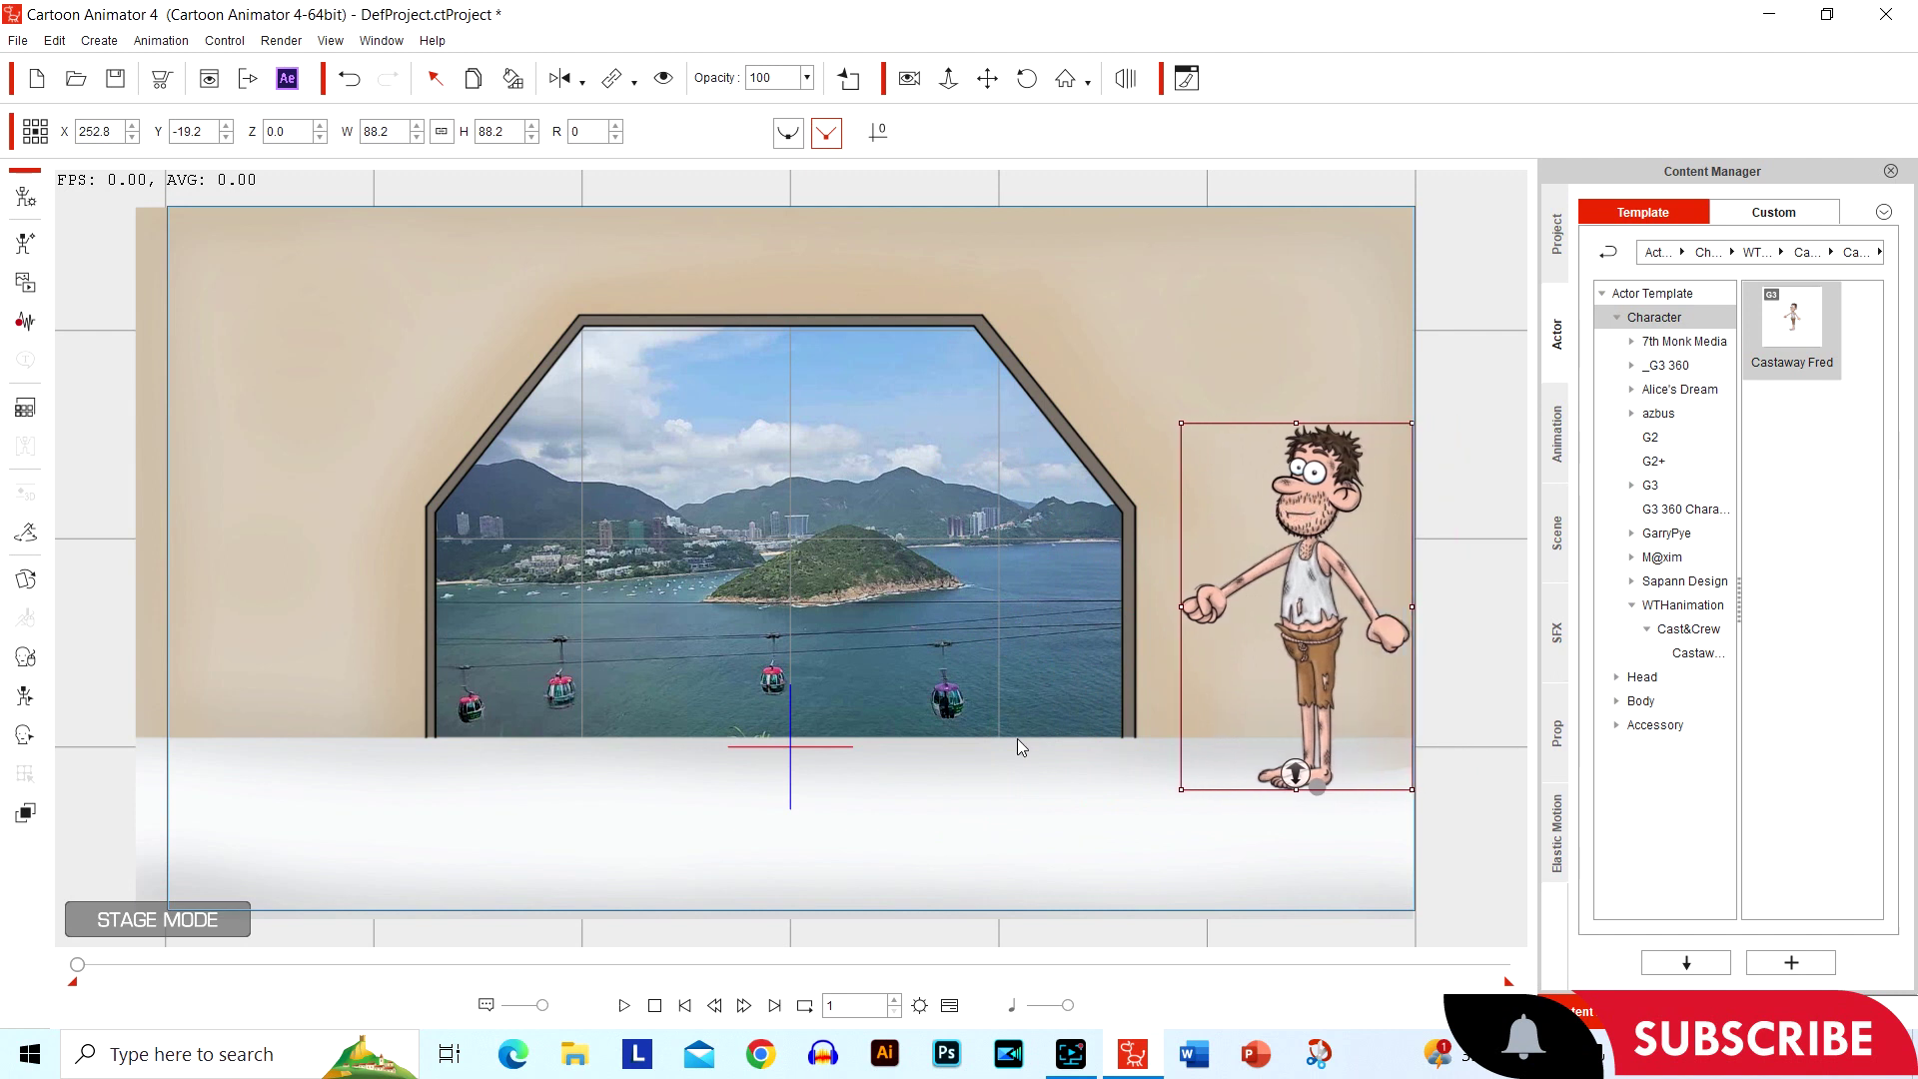
drag(1341, 497, 1325, 498)
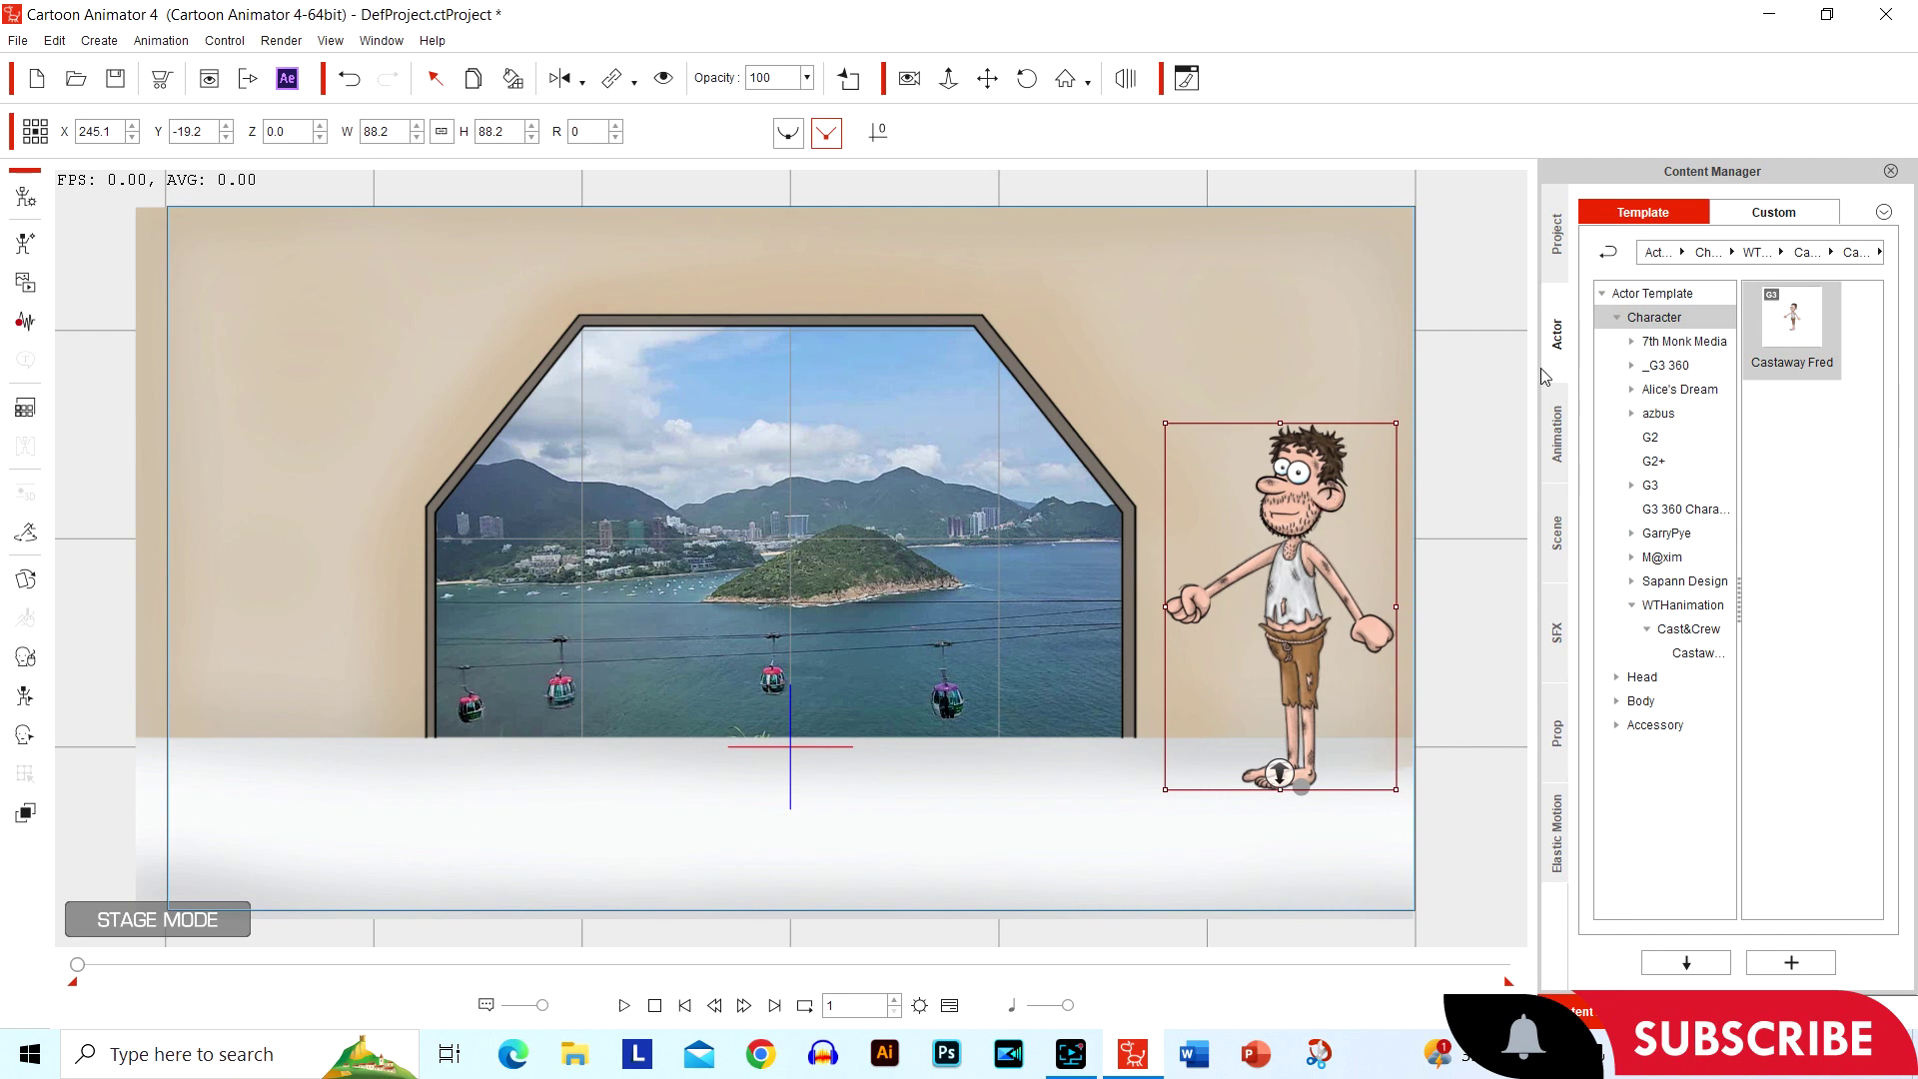
click(1558, 450)
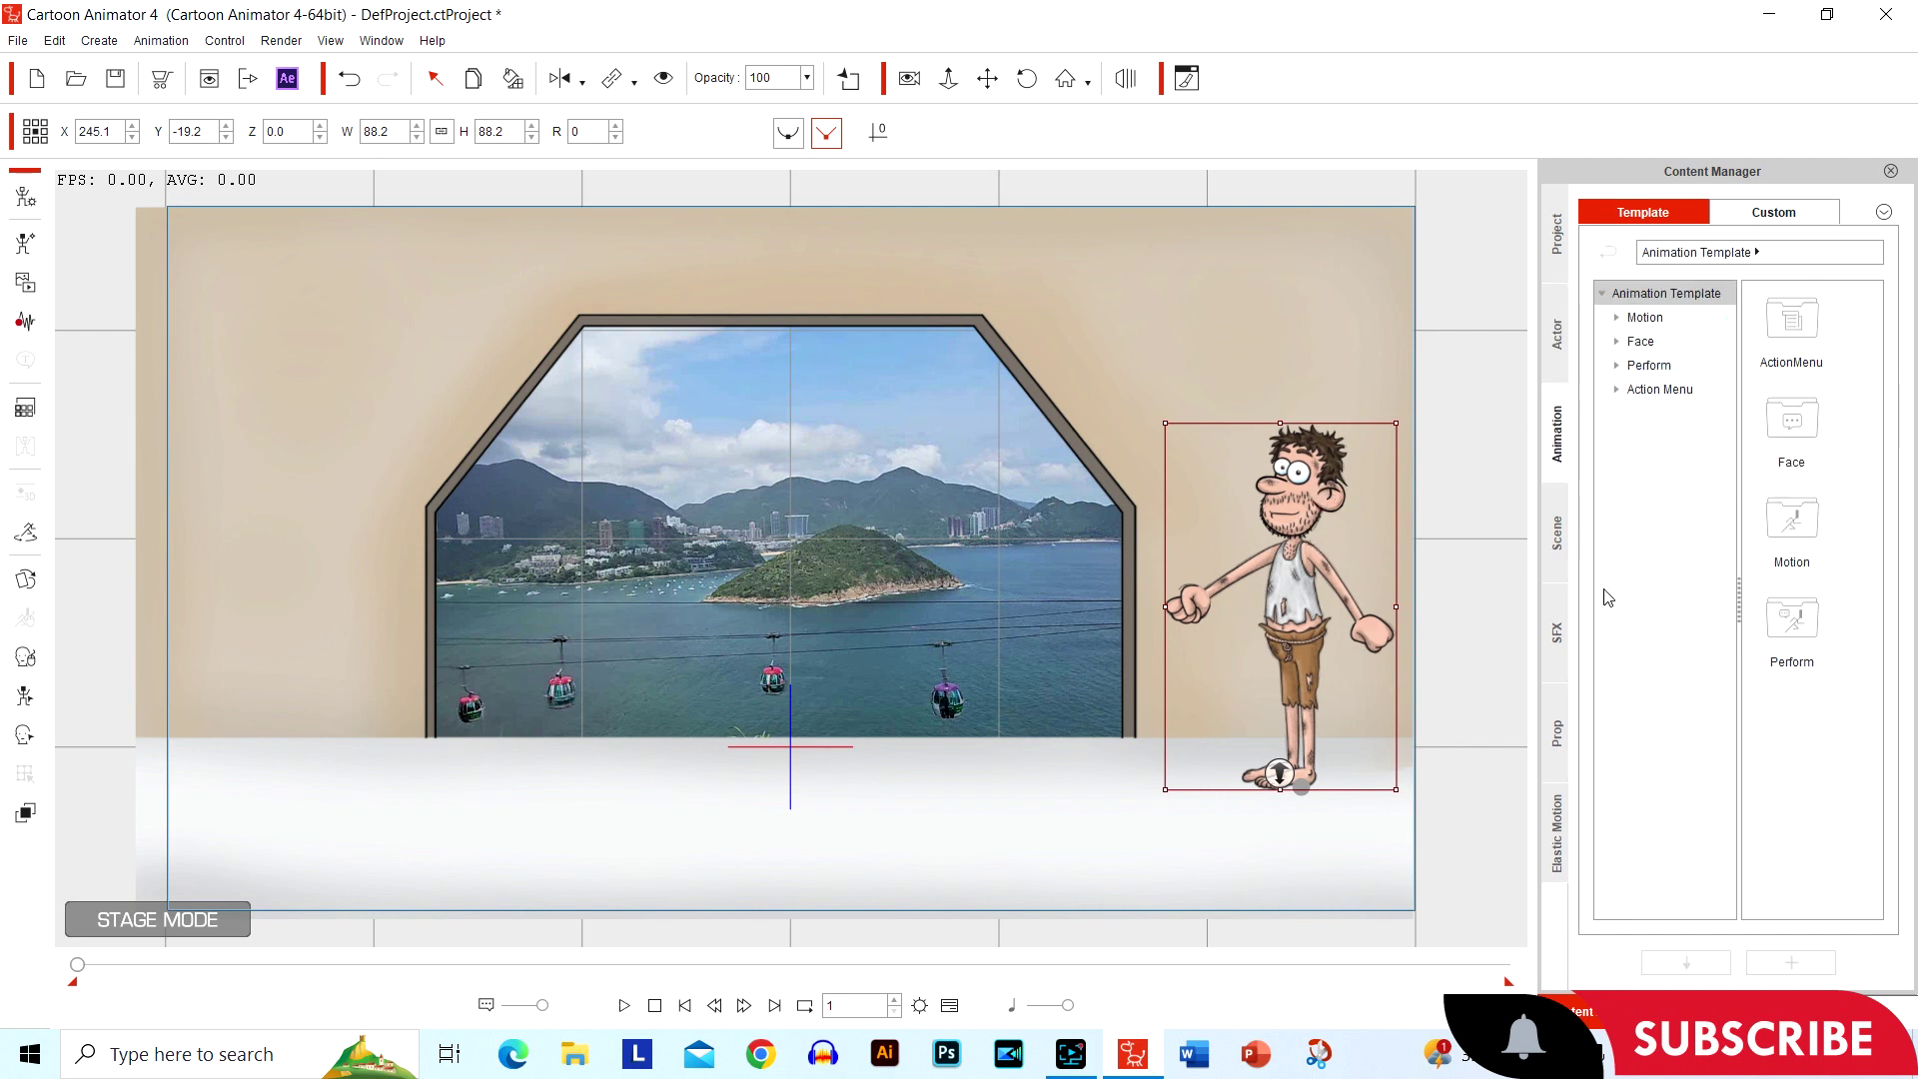
Open Motion > 1_G3 Human > Elastic Folk side > Move, push Fred to the right edge, apply Walk(1S).
click(1678, 320)
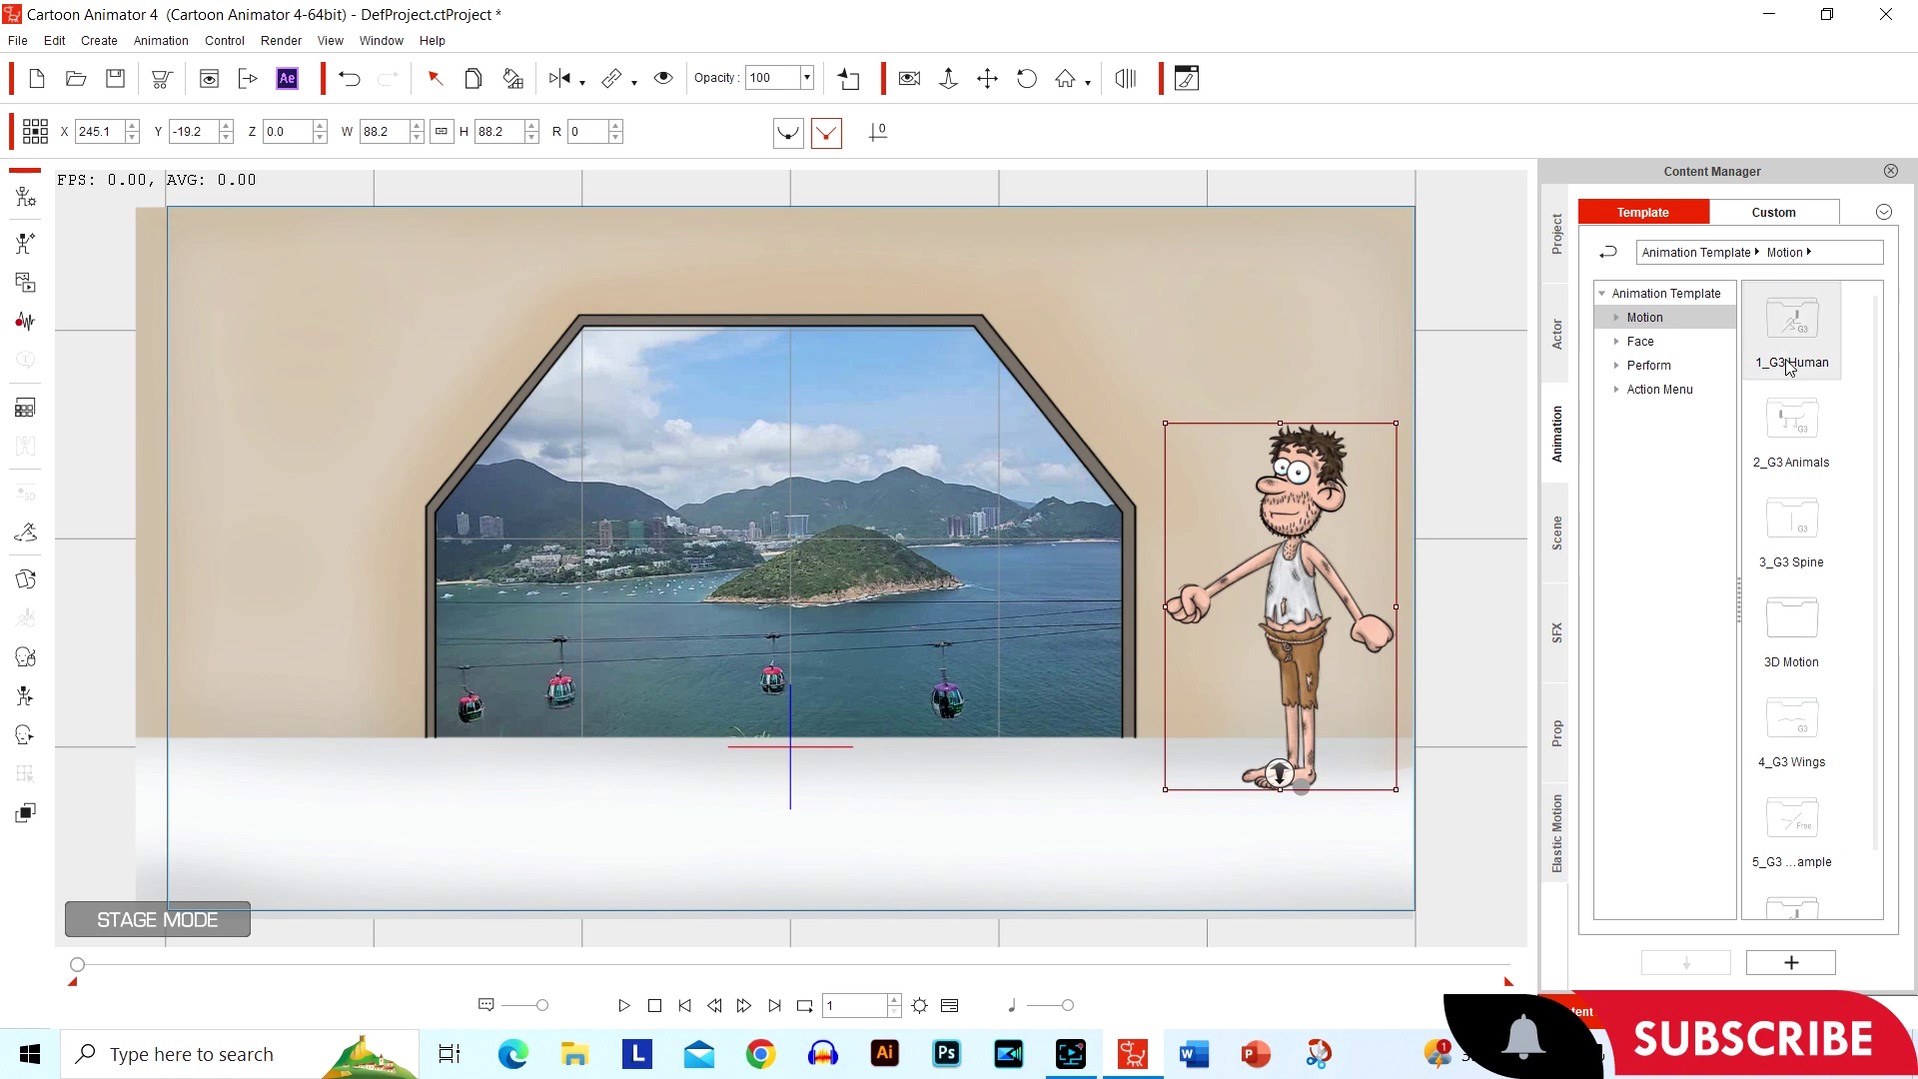
double_click(1803, 322)
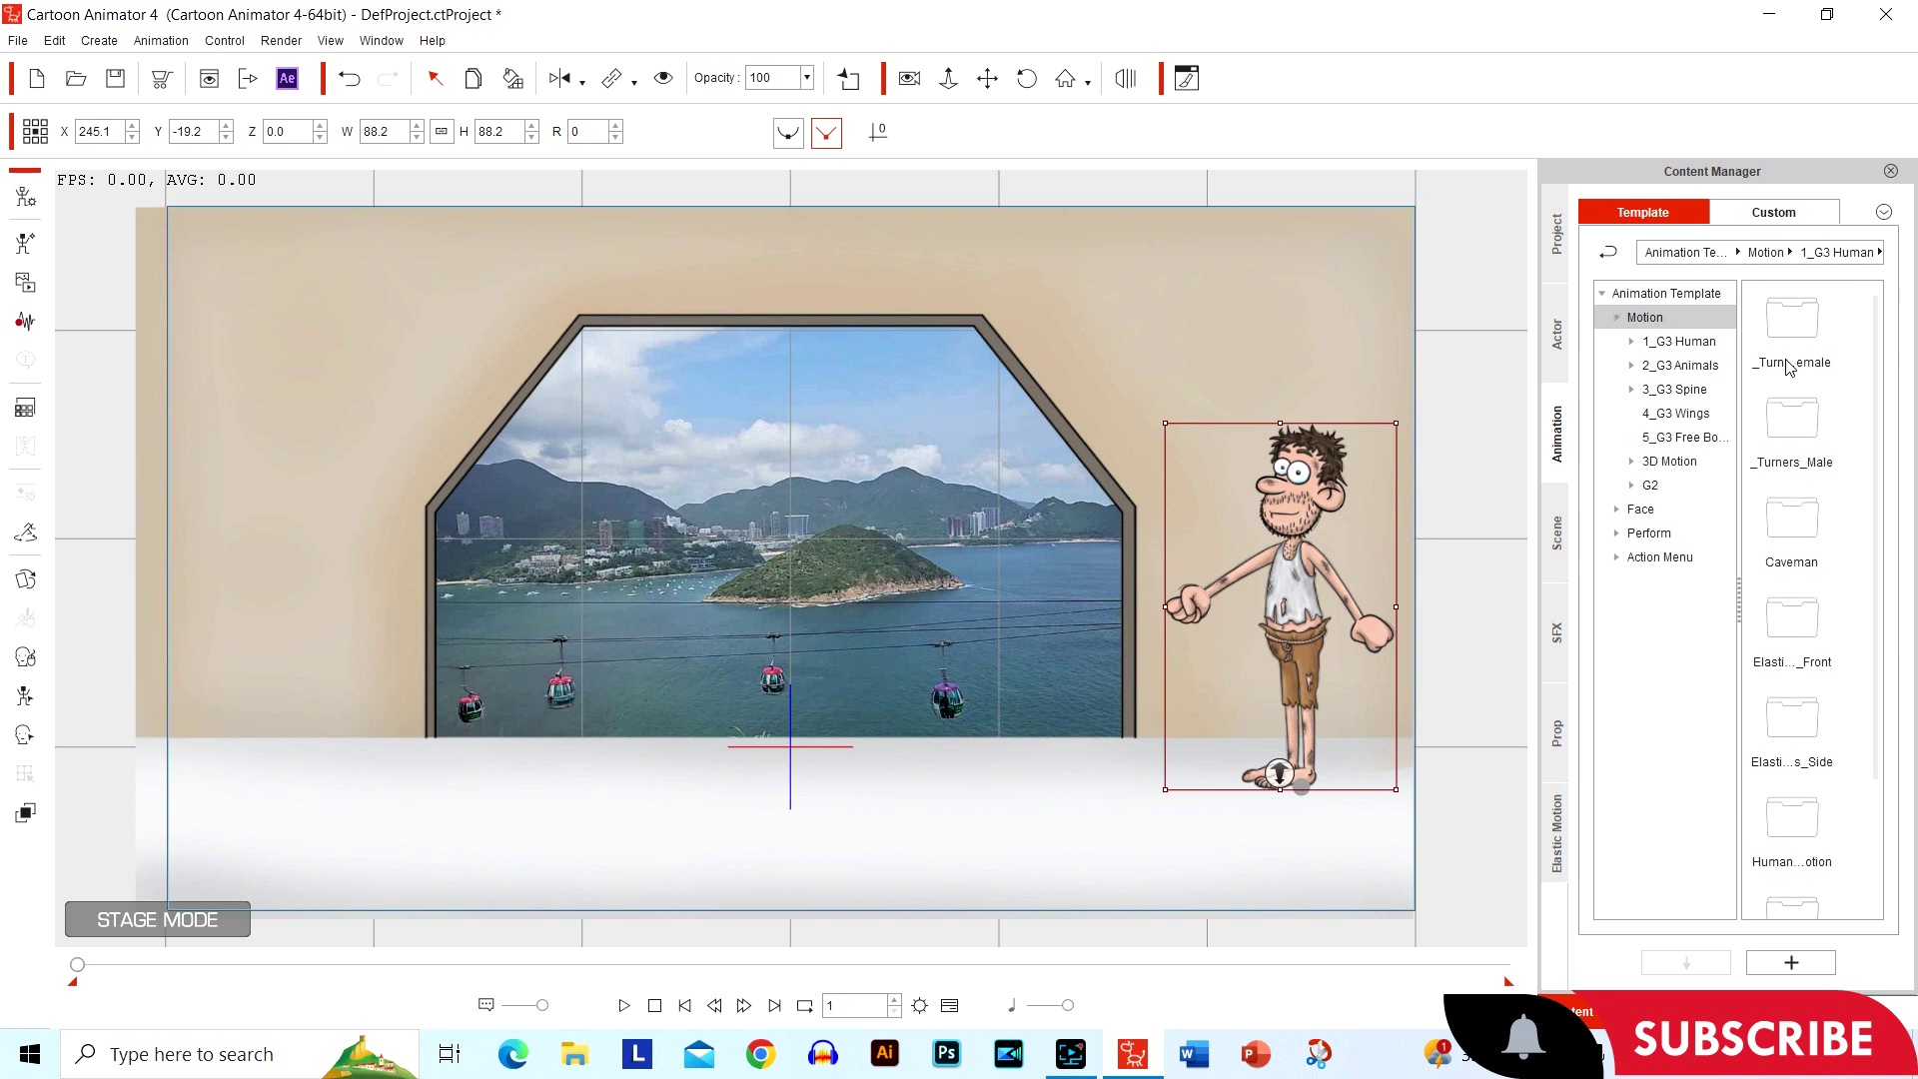
double_click(1798, 755)
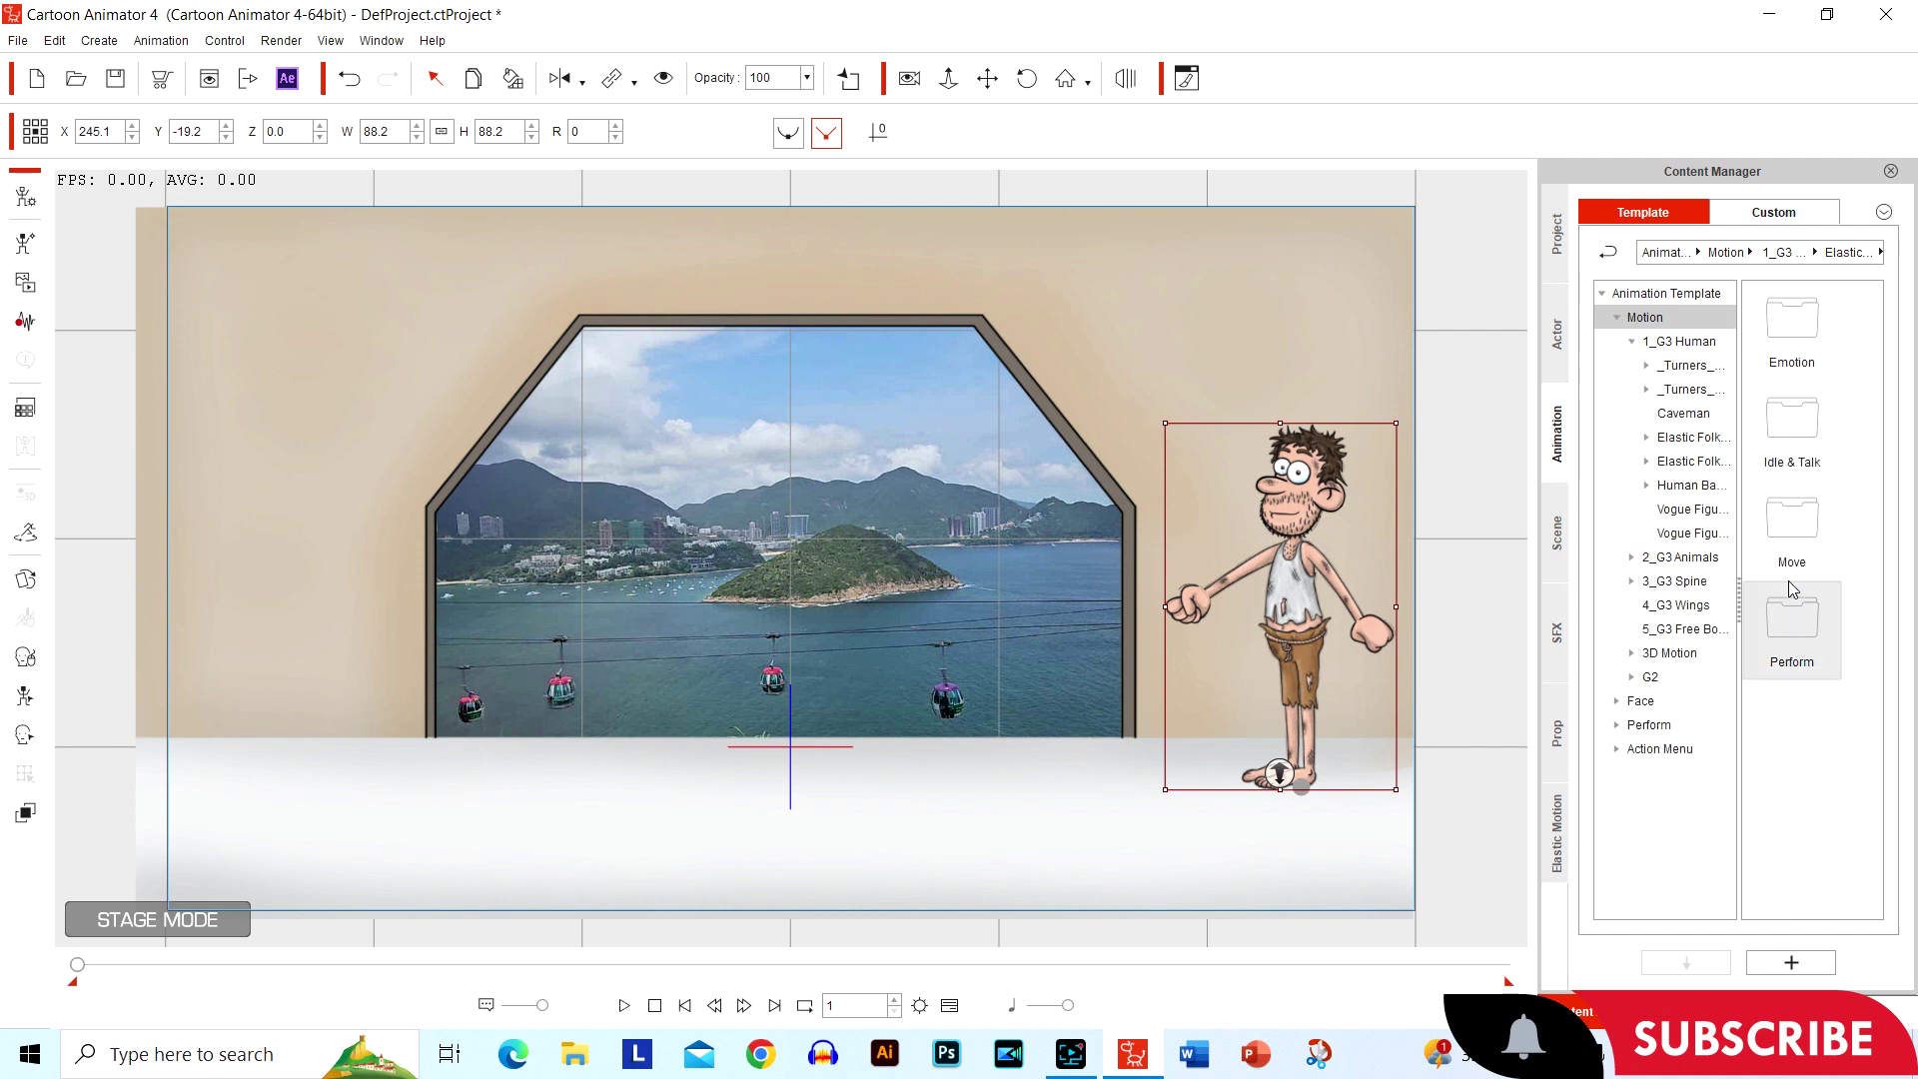
double_click(1795, 548)
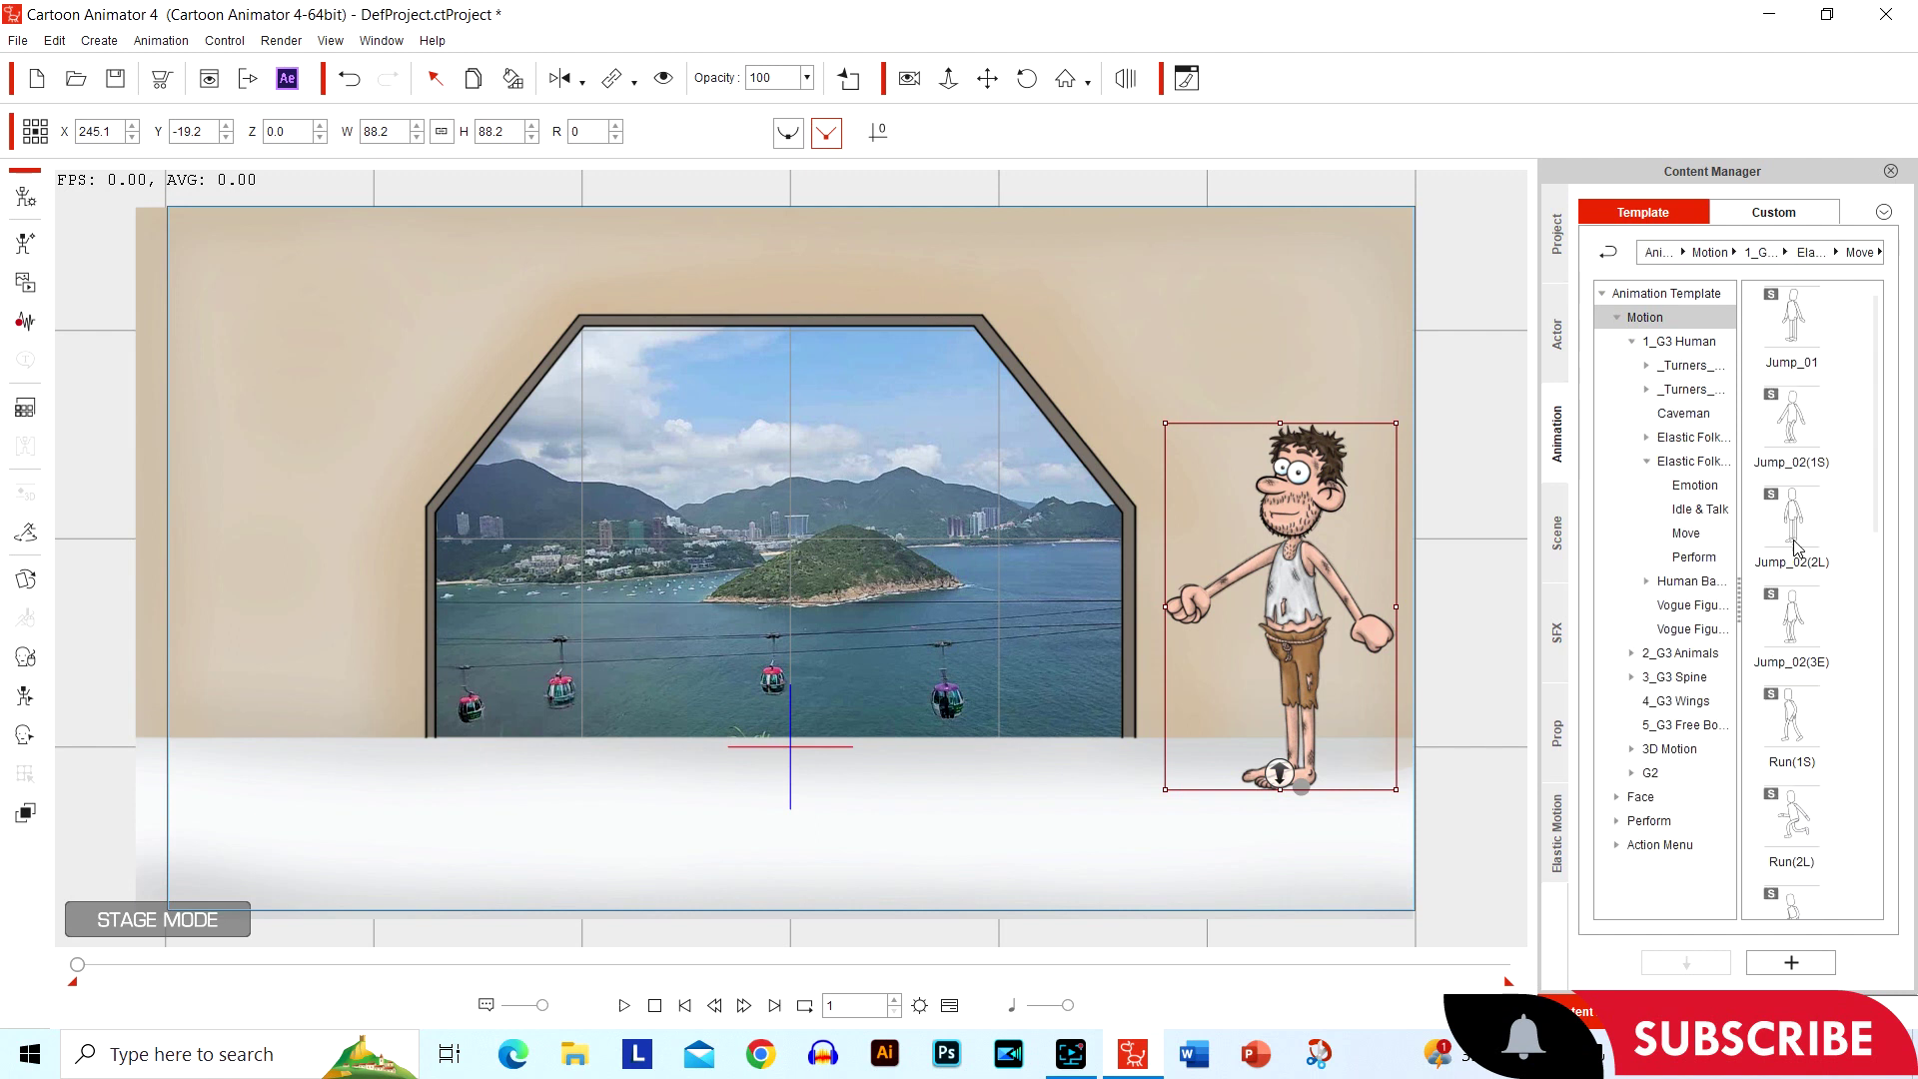
scroll(1795, 407, down, 3)
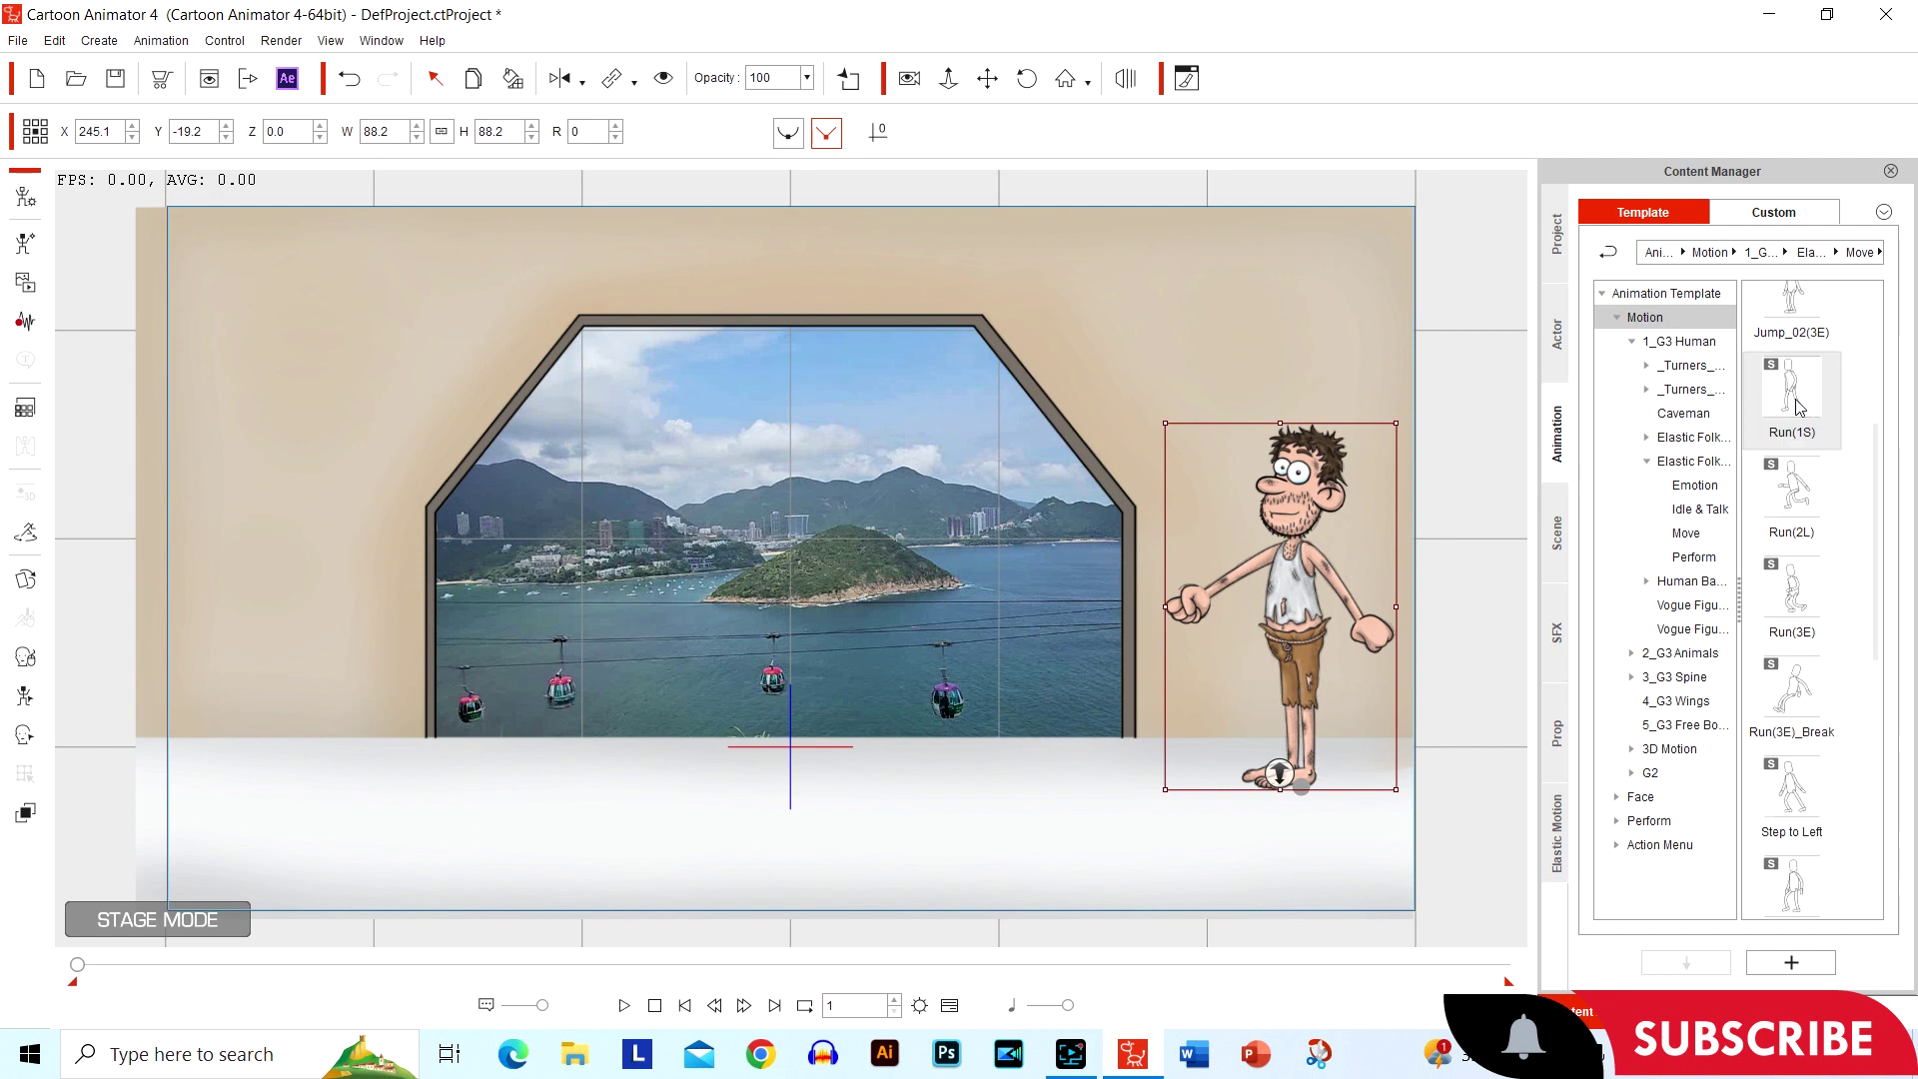
scroll(1813, 504, down, 6)
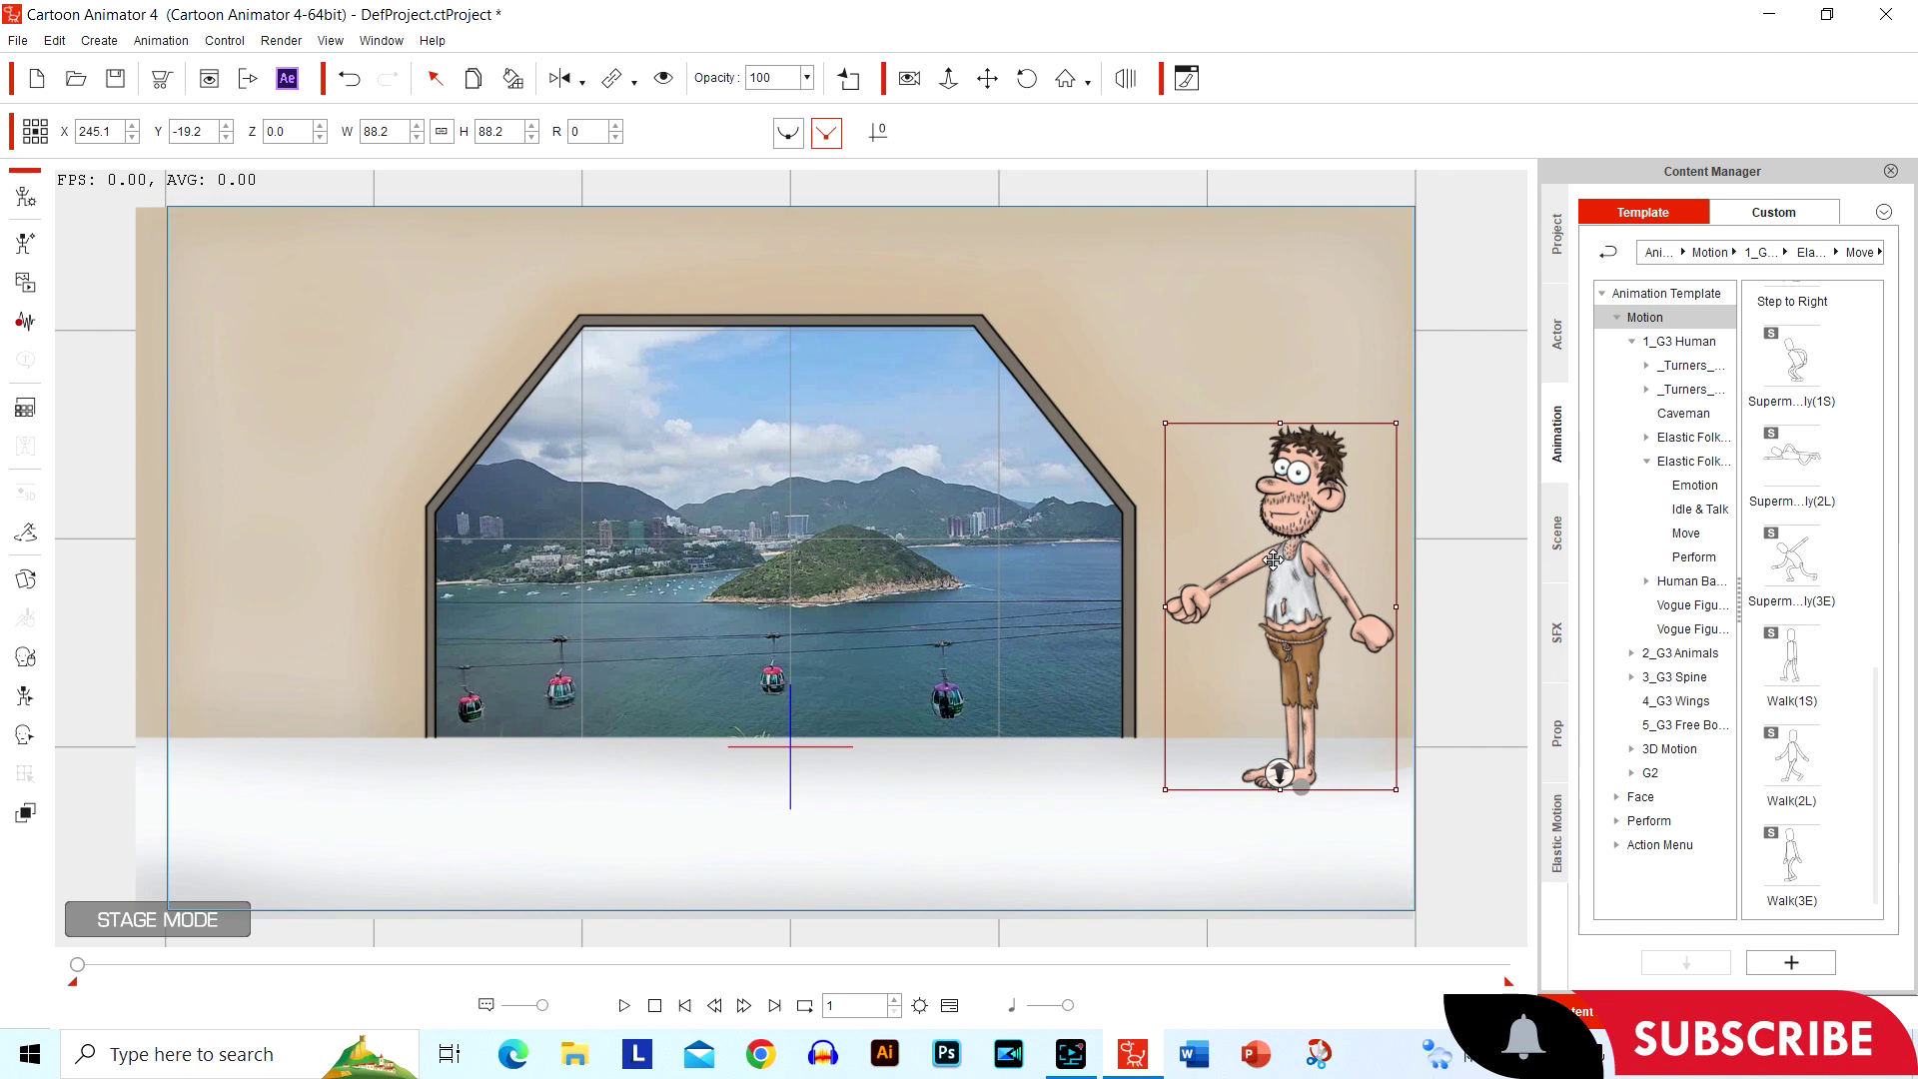
drag(1272, 560, 1492, 574)
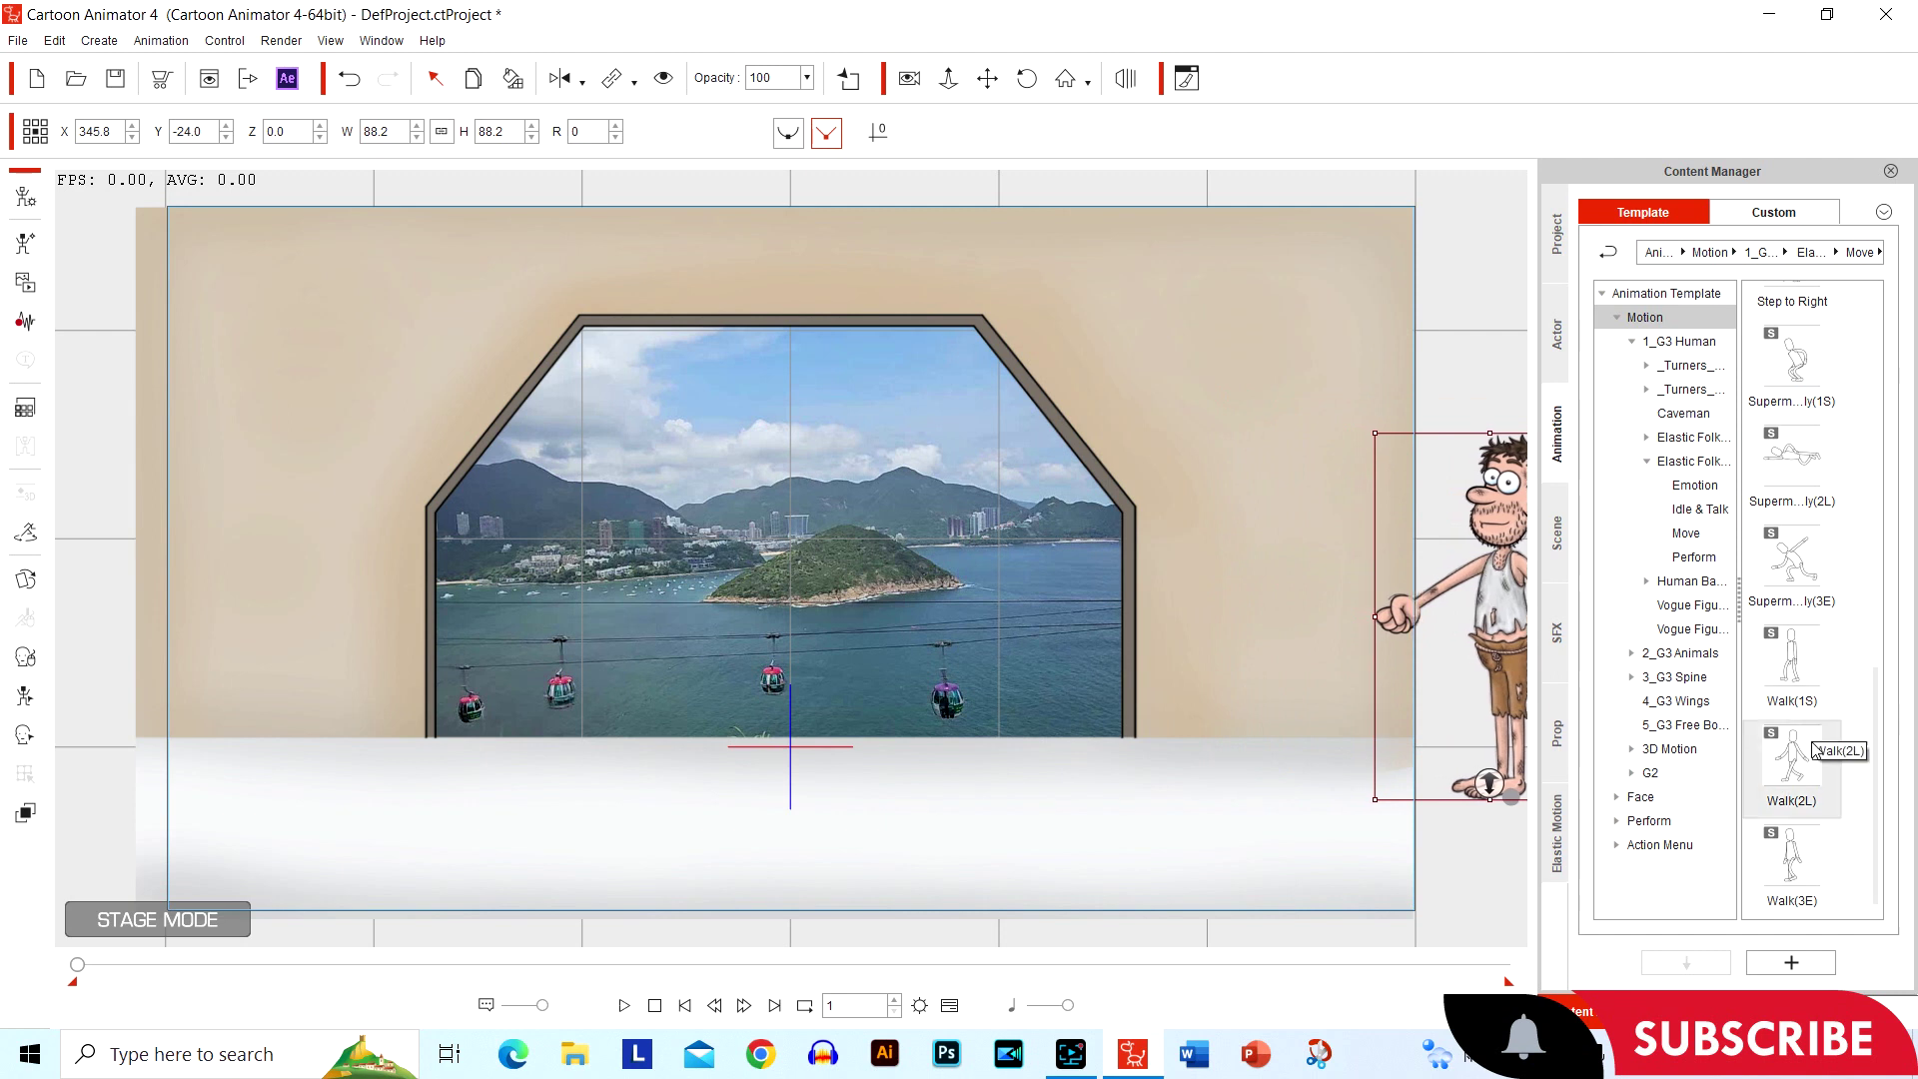
double_click(1781, 688)
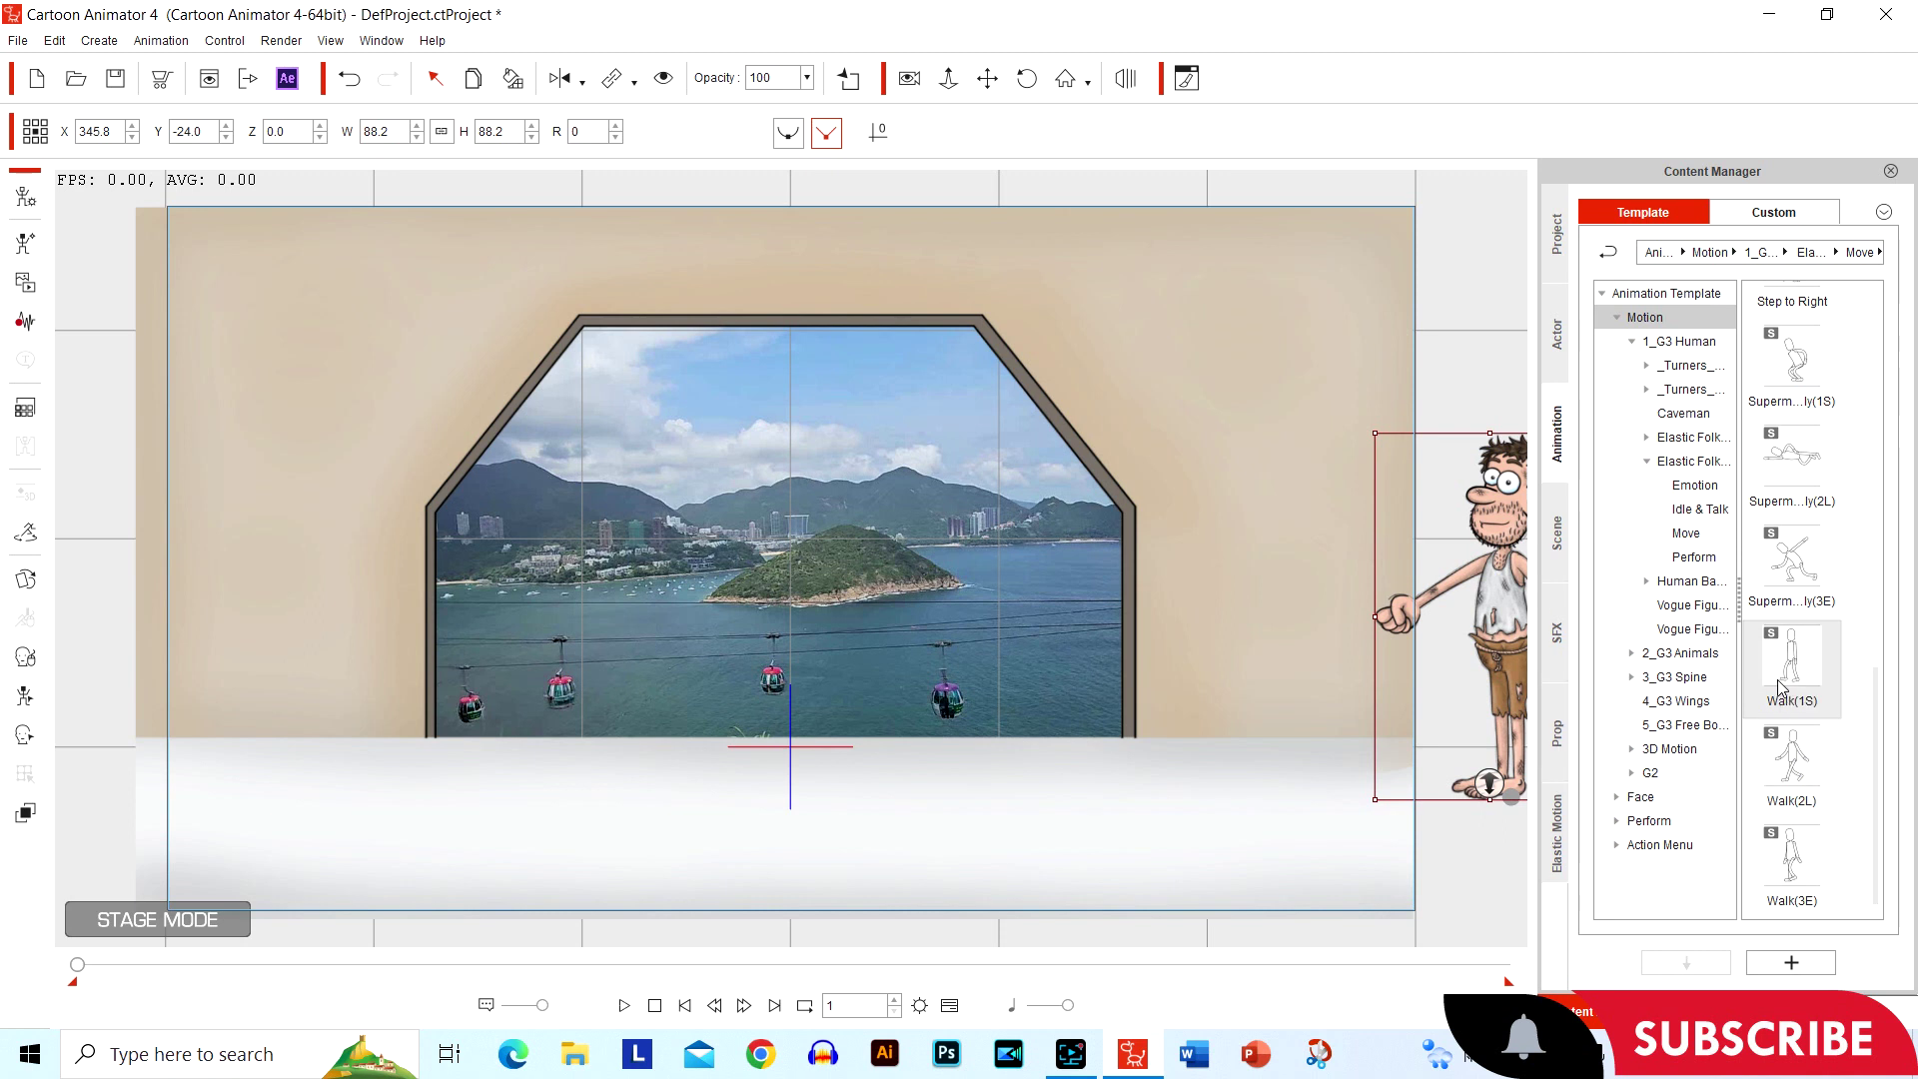
Apply the Walk(2L) motion to Fred and stop the walk playback.
double_click(1791, 769)
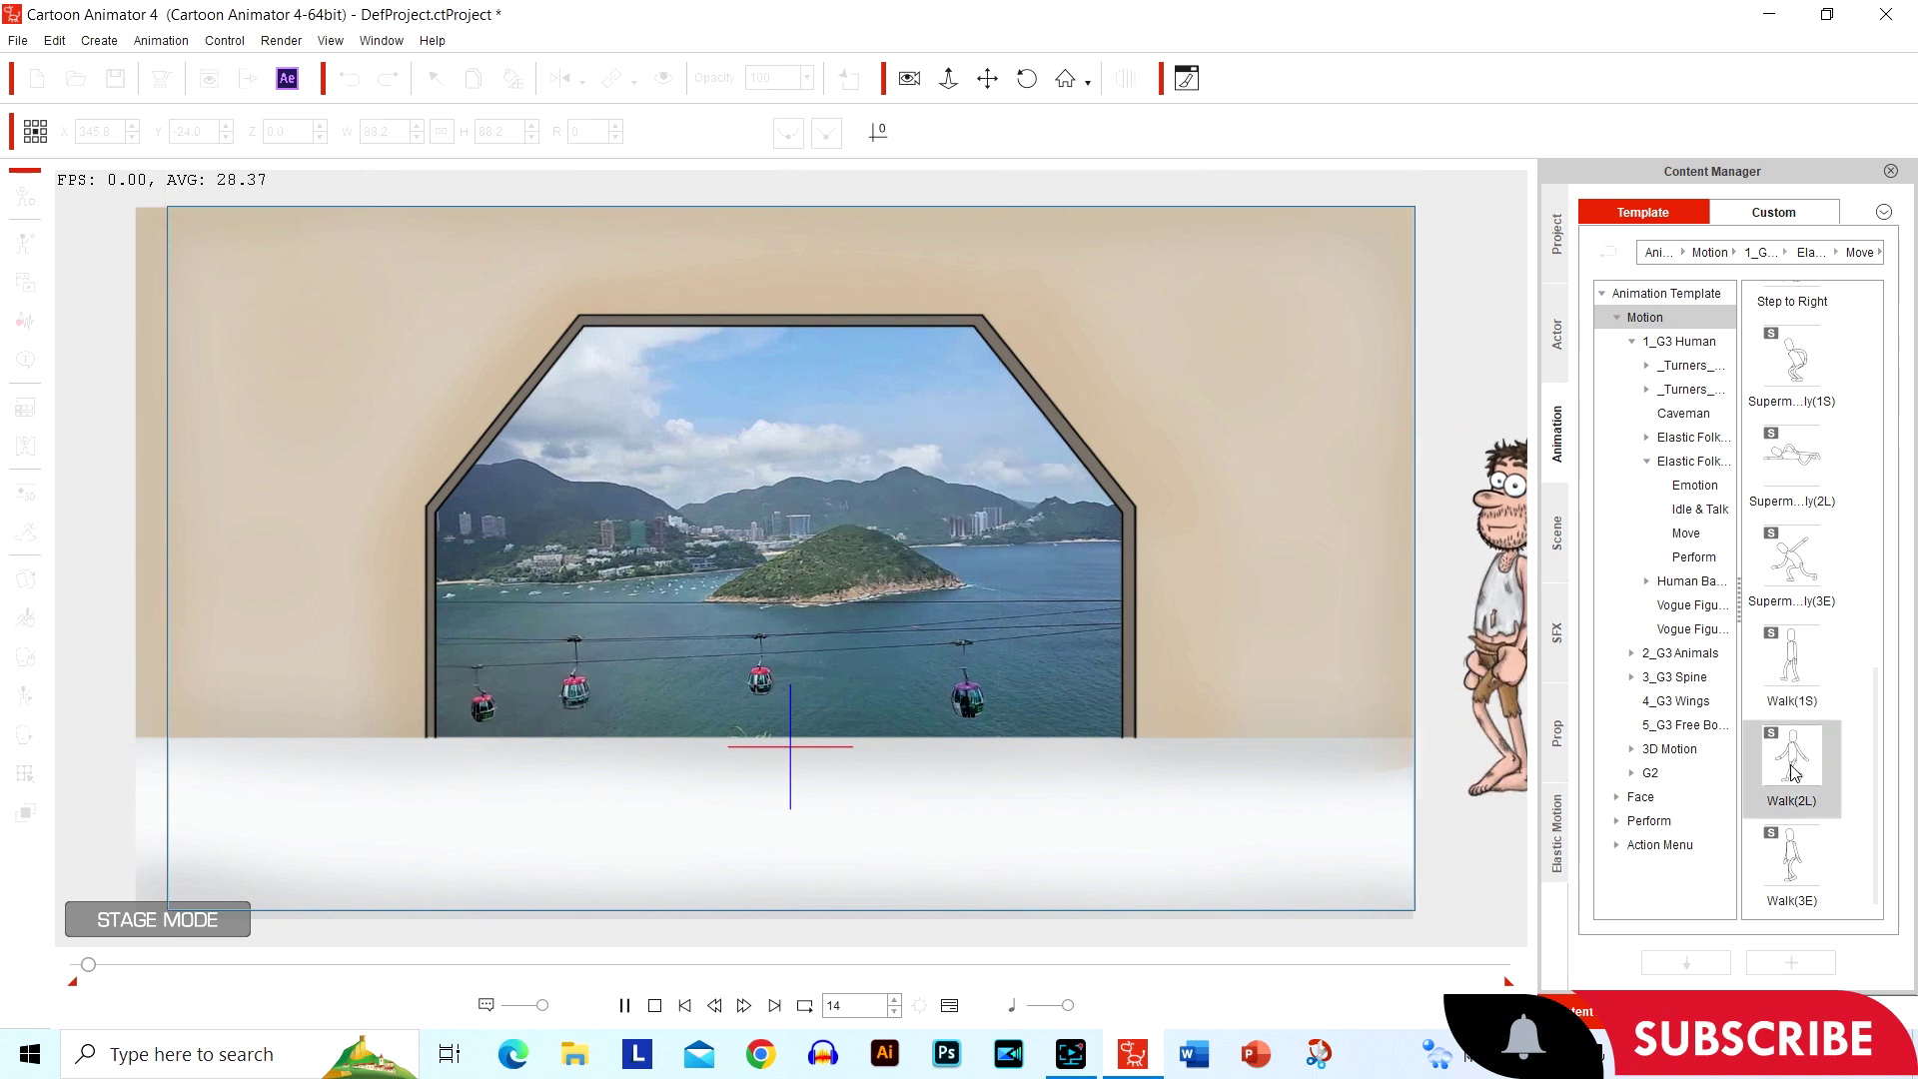
double_click(1791, 769)
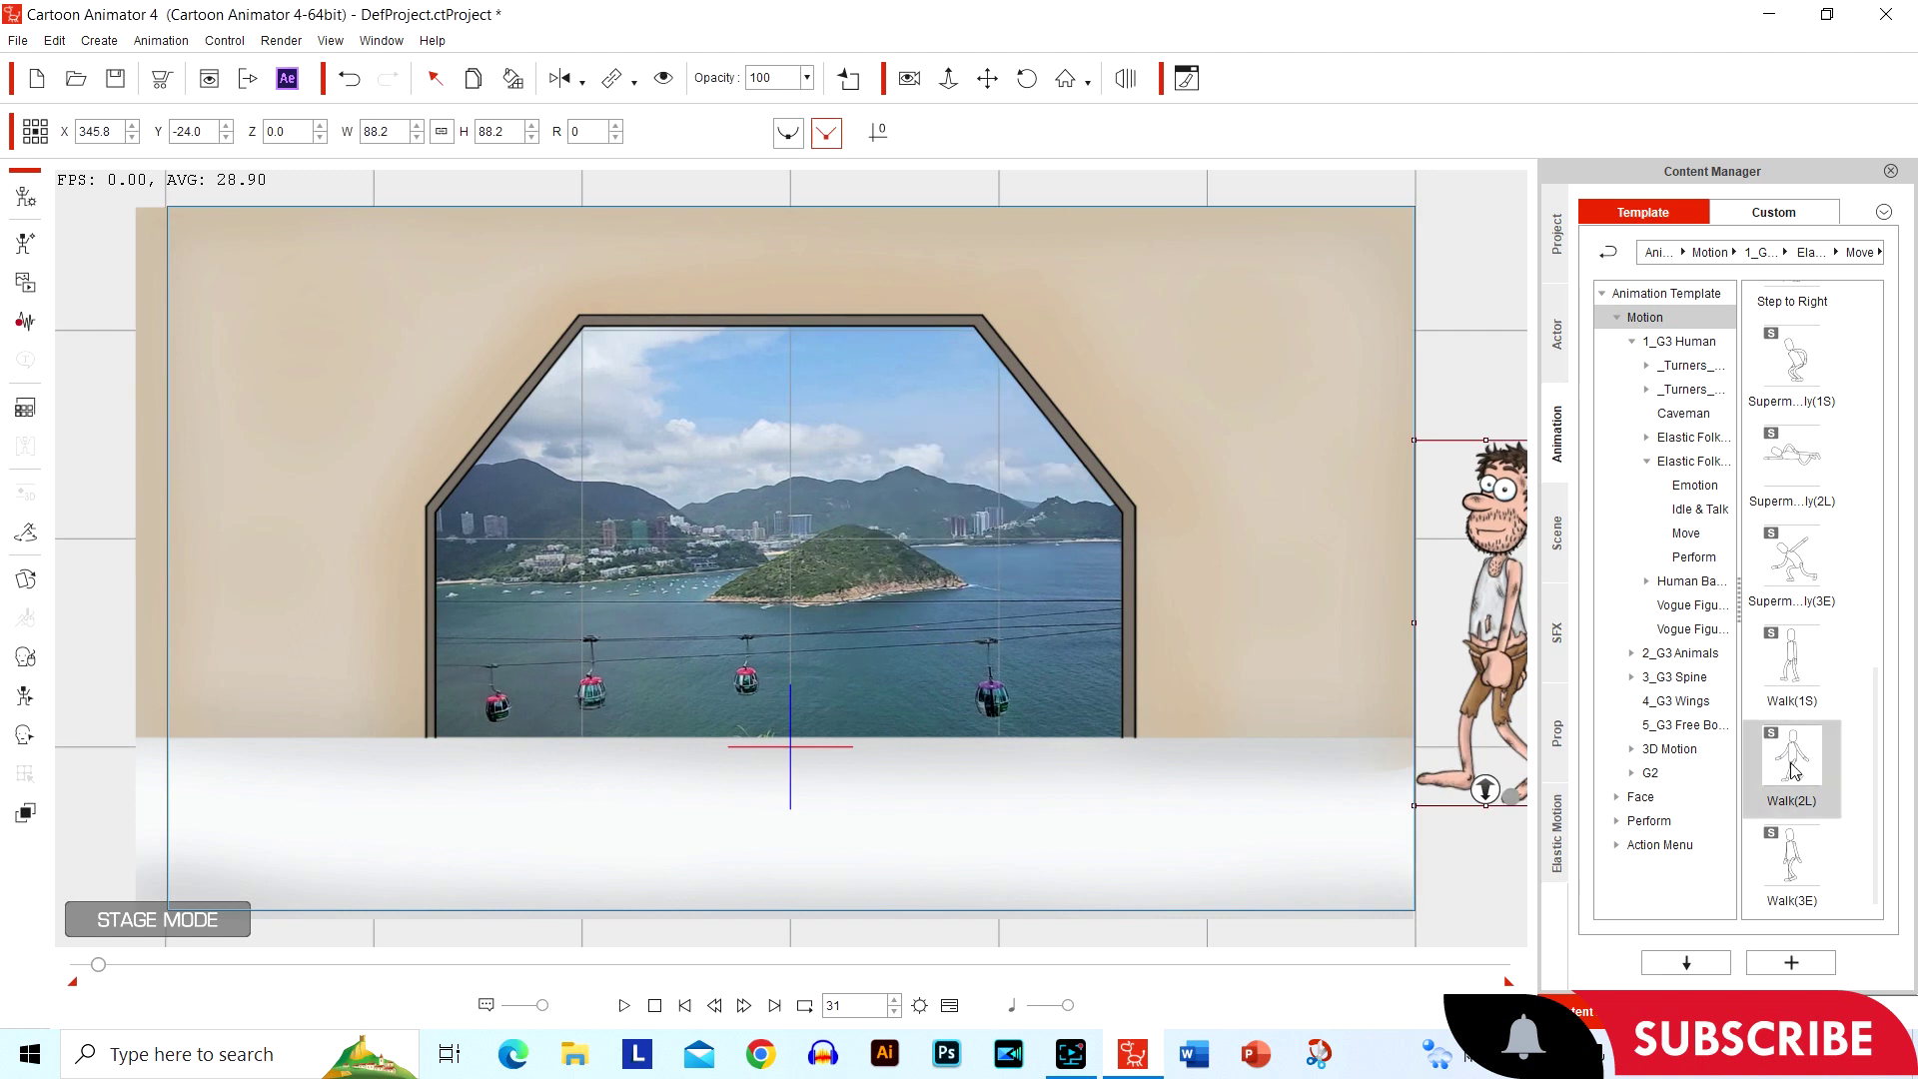
double_click(1791, 769)
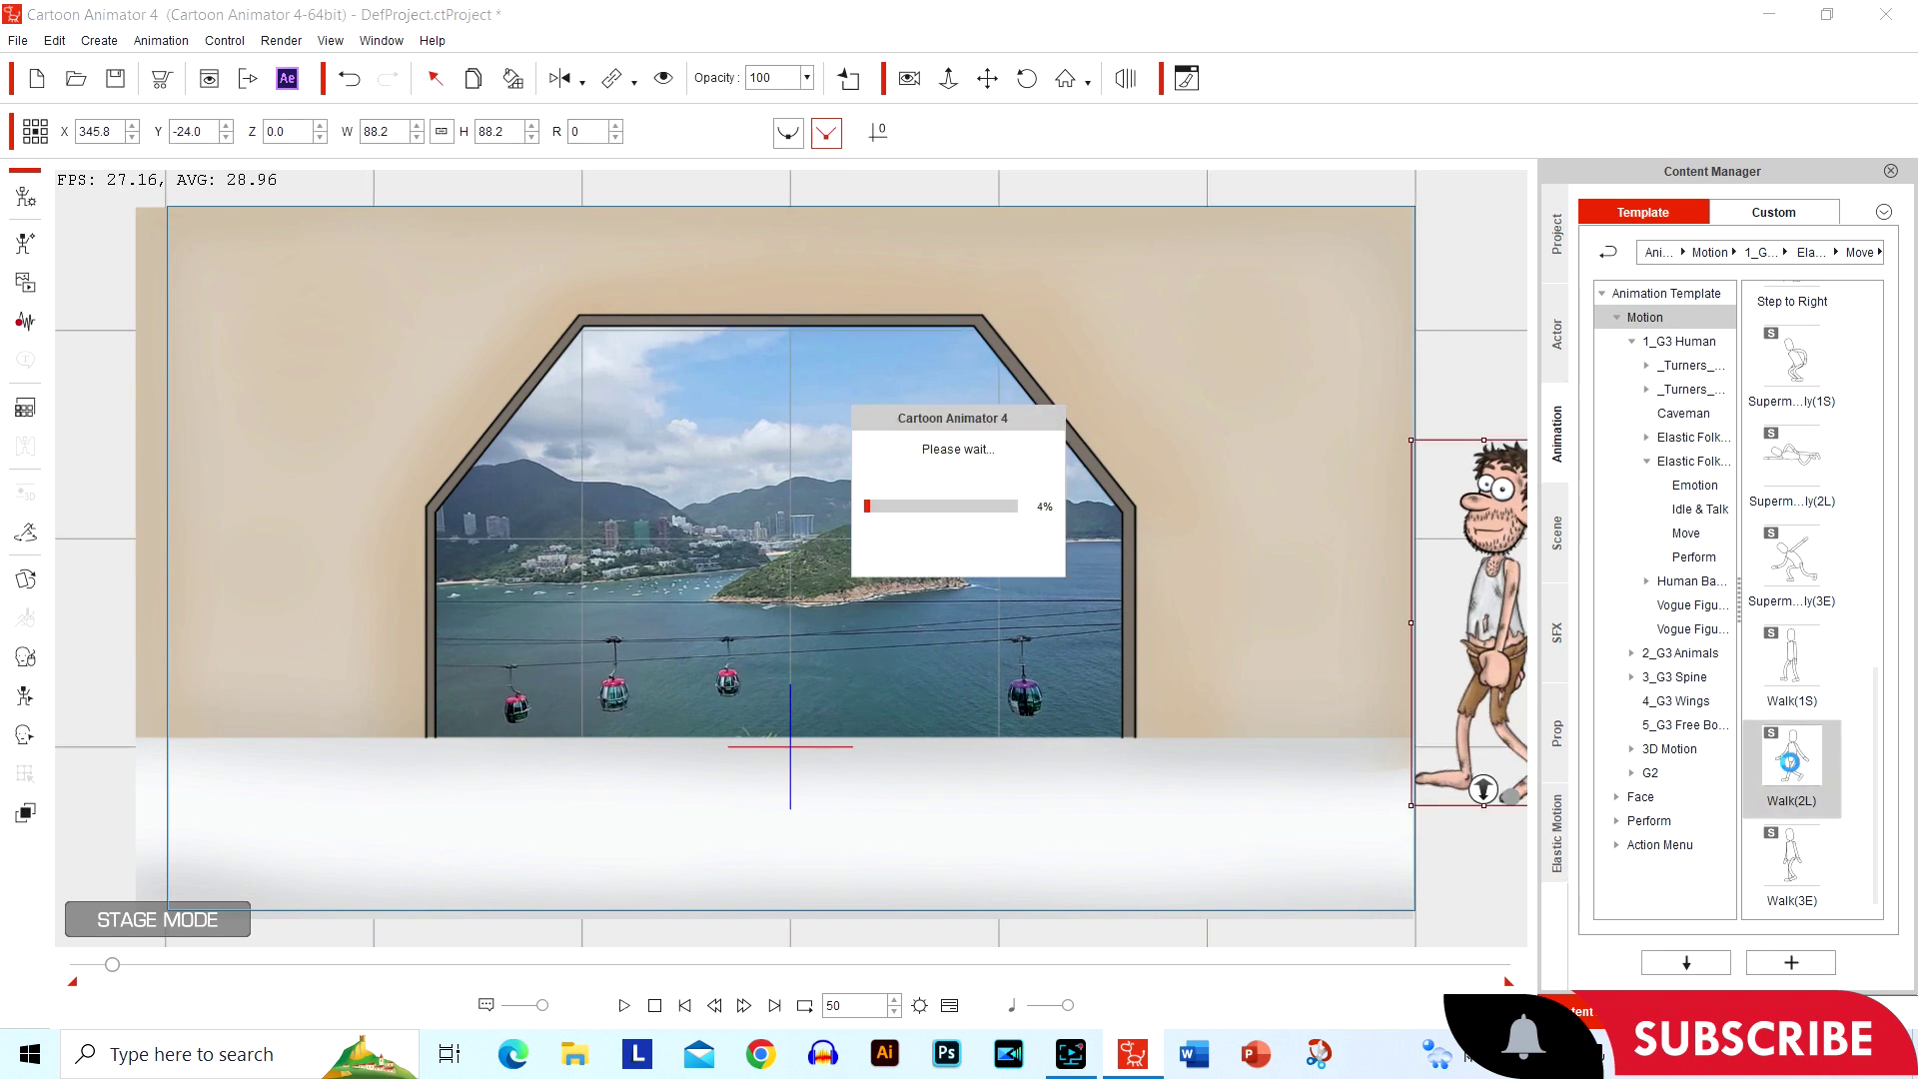
double_click(1790, 762)
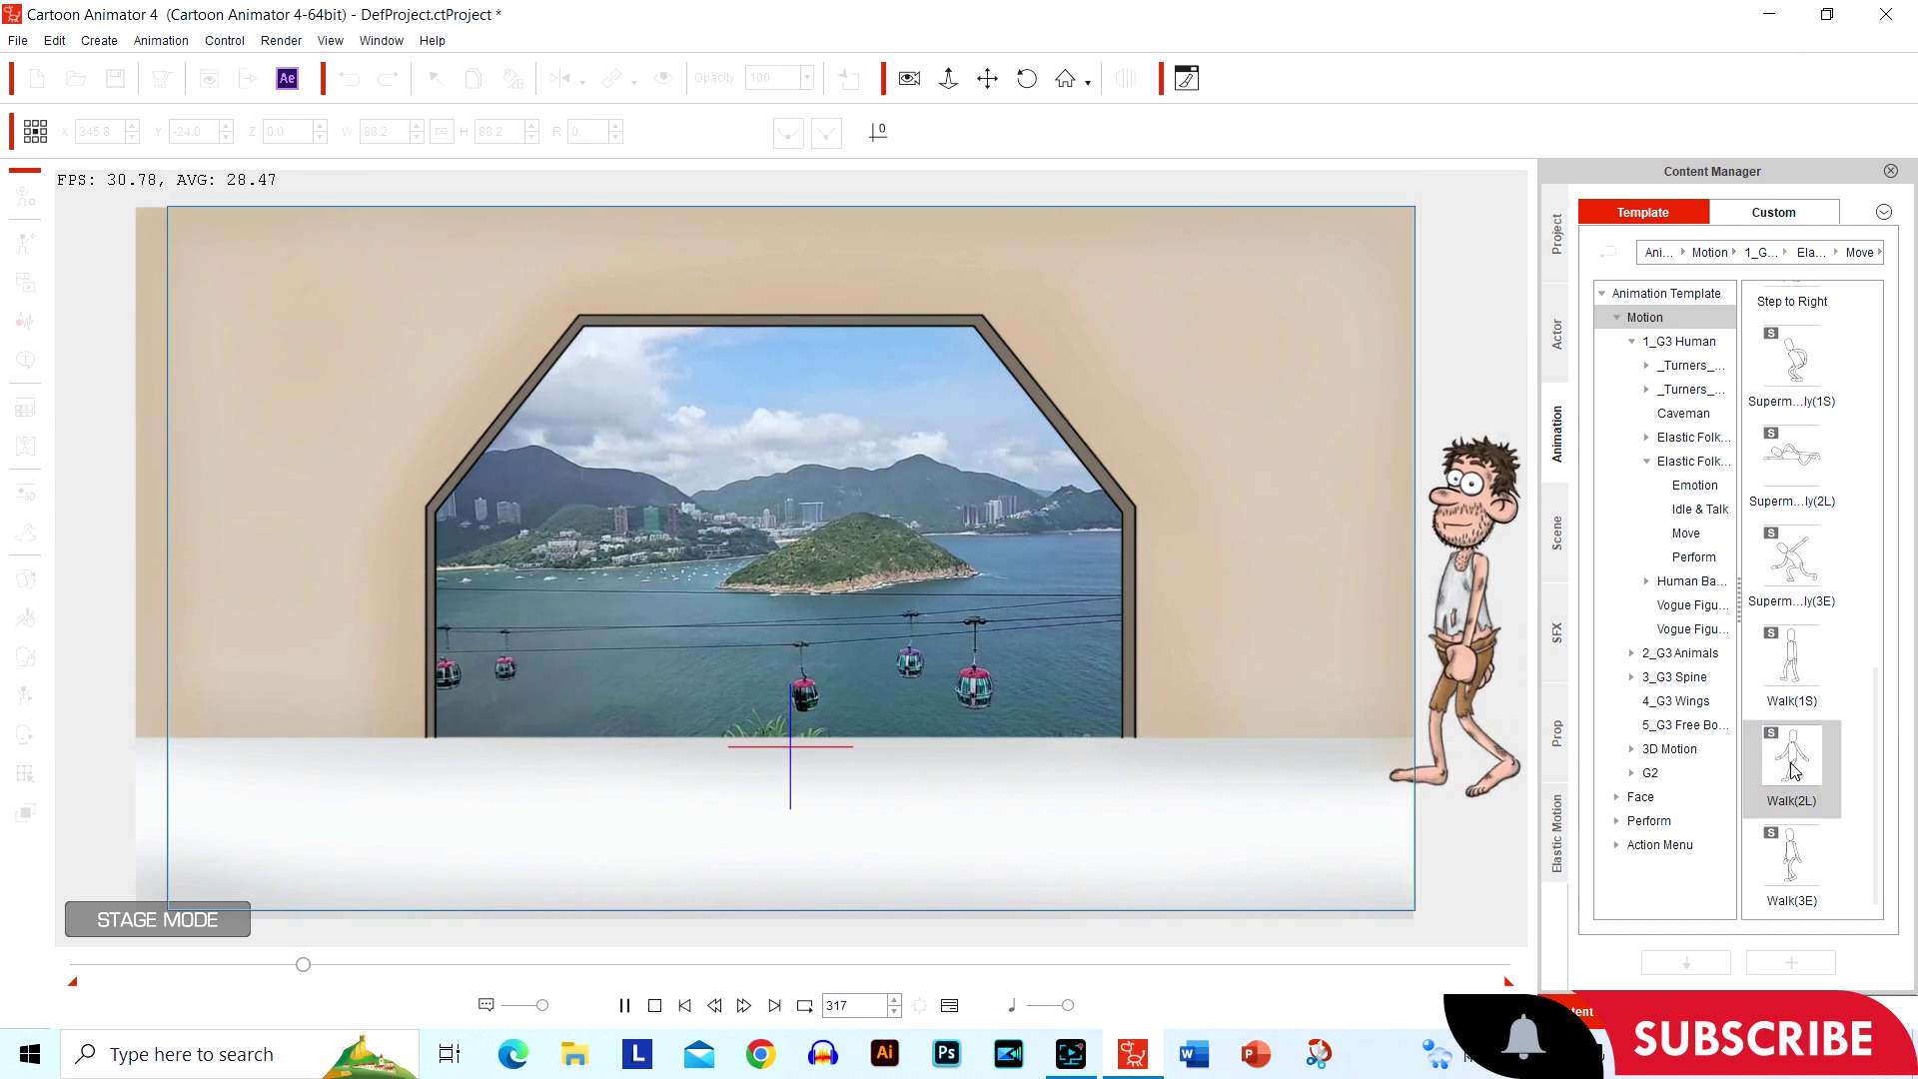
key(space)
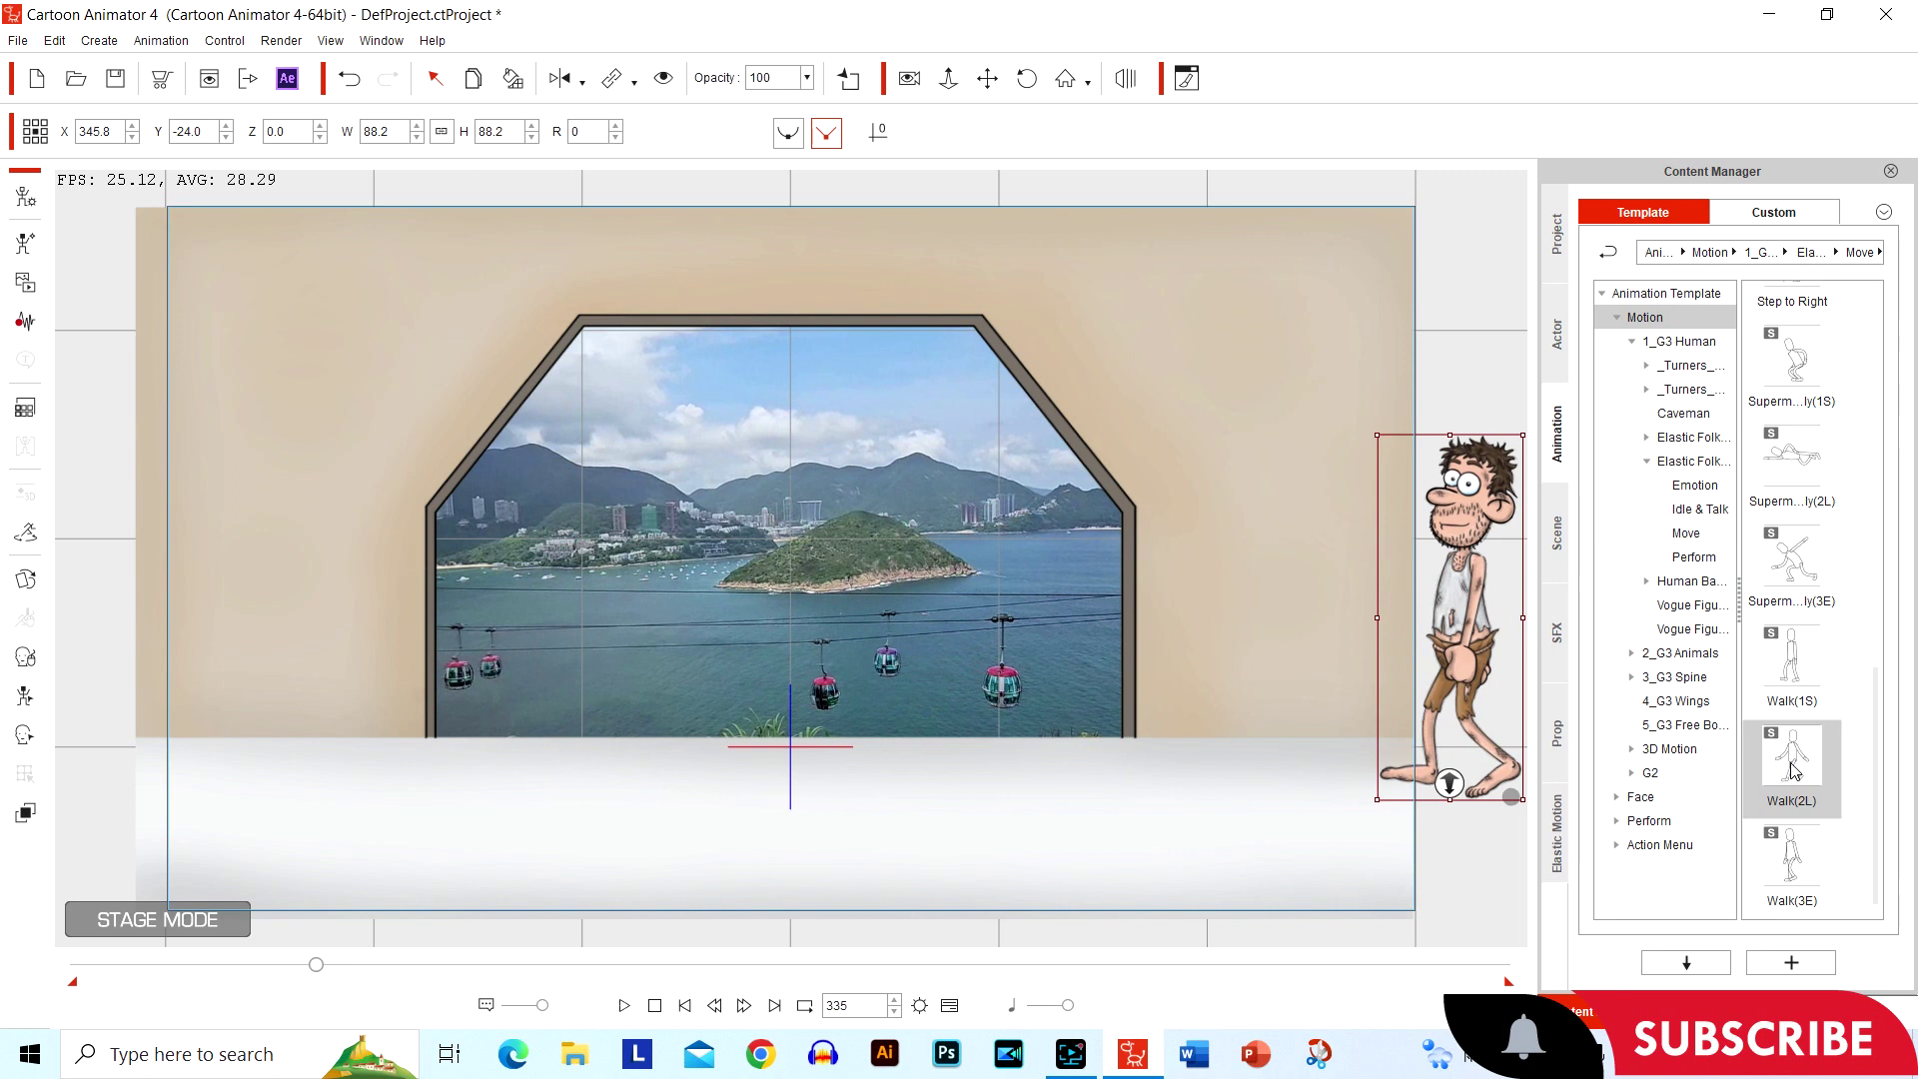
Reapply the Walk(2L) template to the castaway several more times.
double_click(1793, 767)
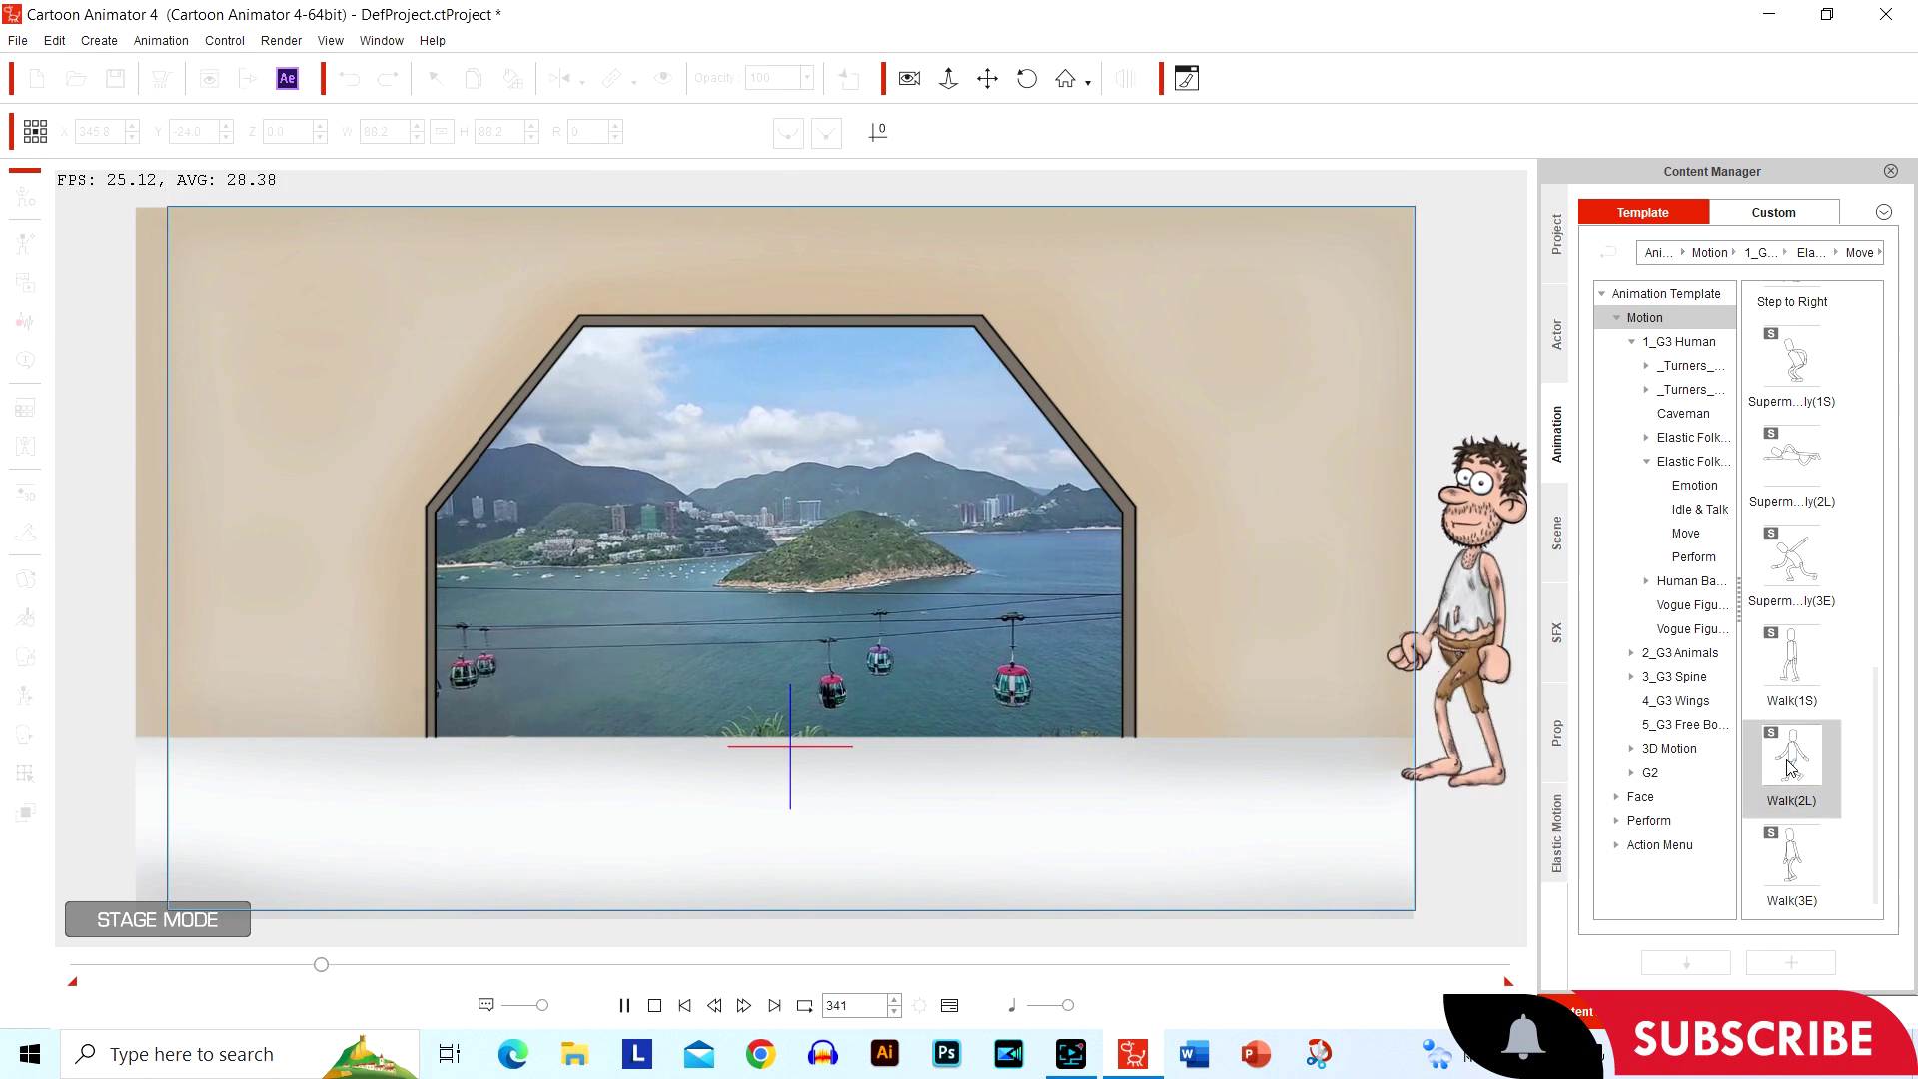
double_click(1787, 767)
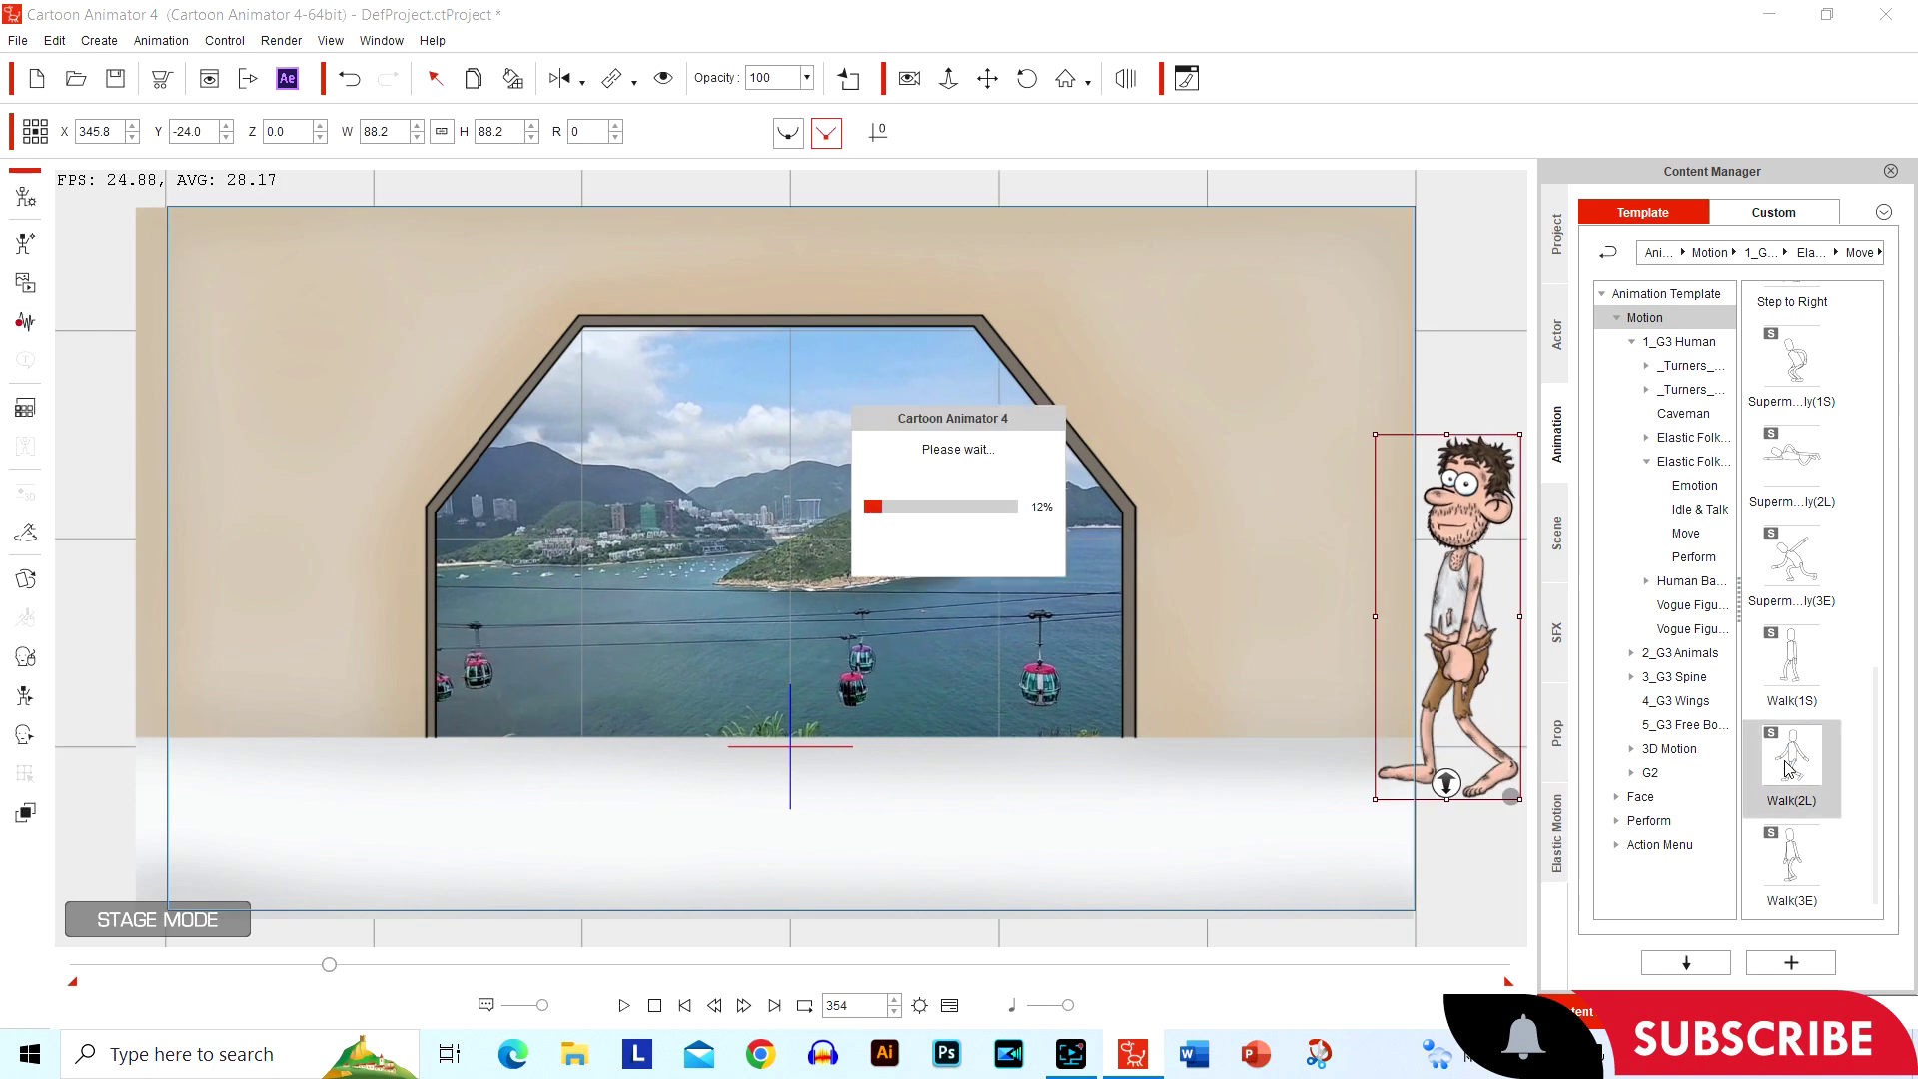
double_click(1787, 767)
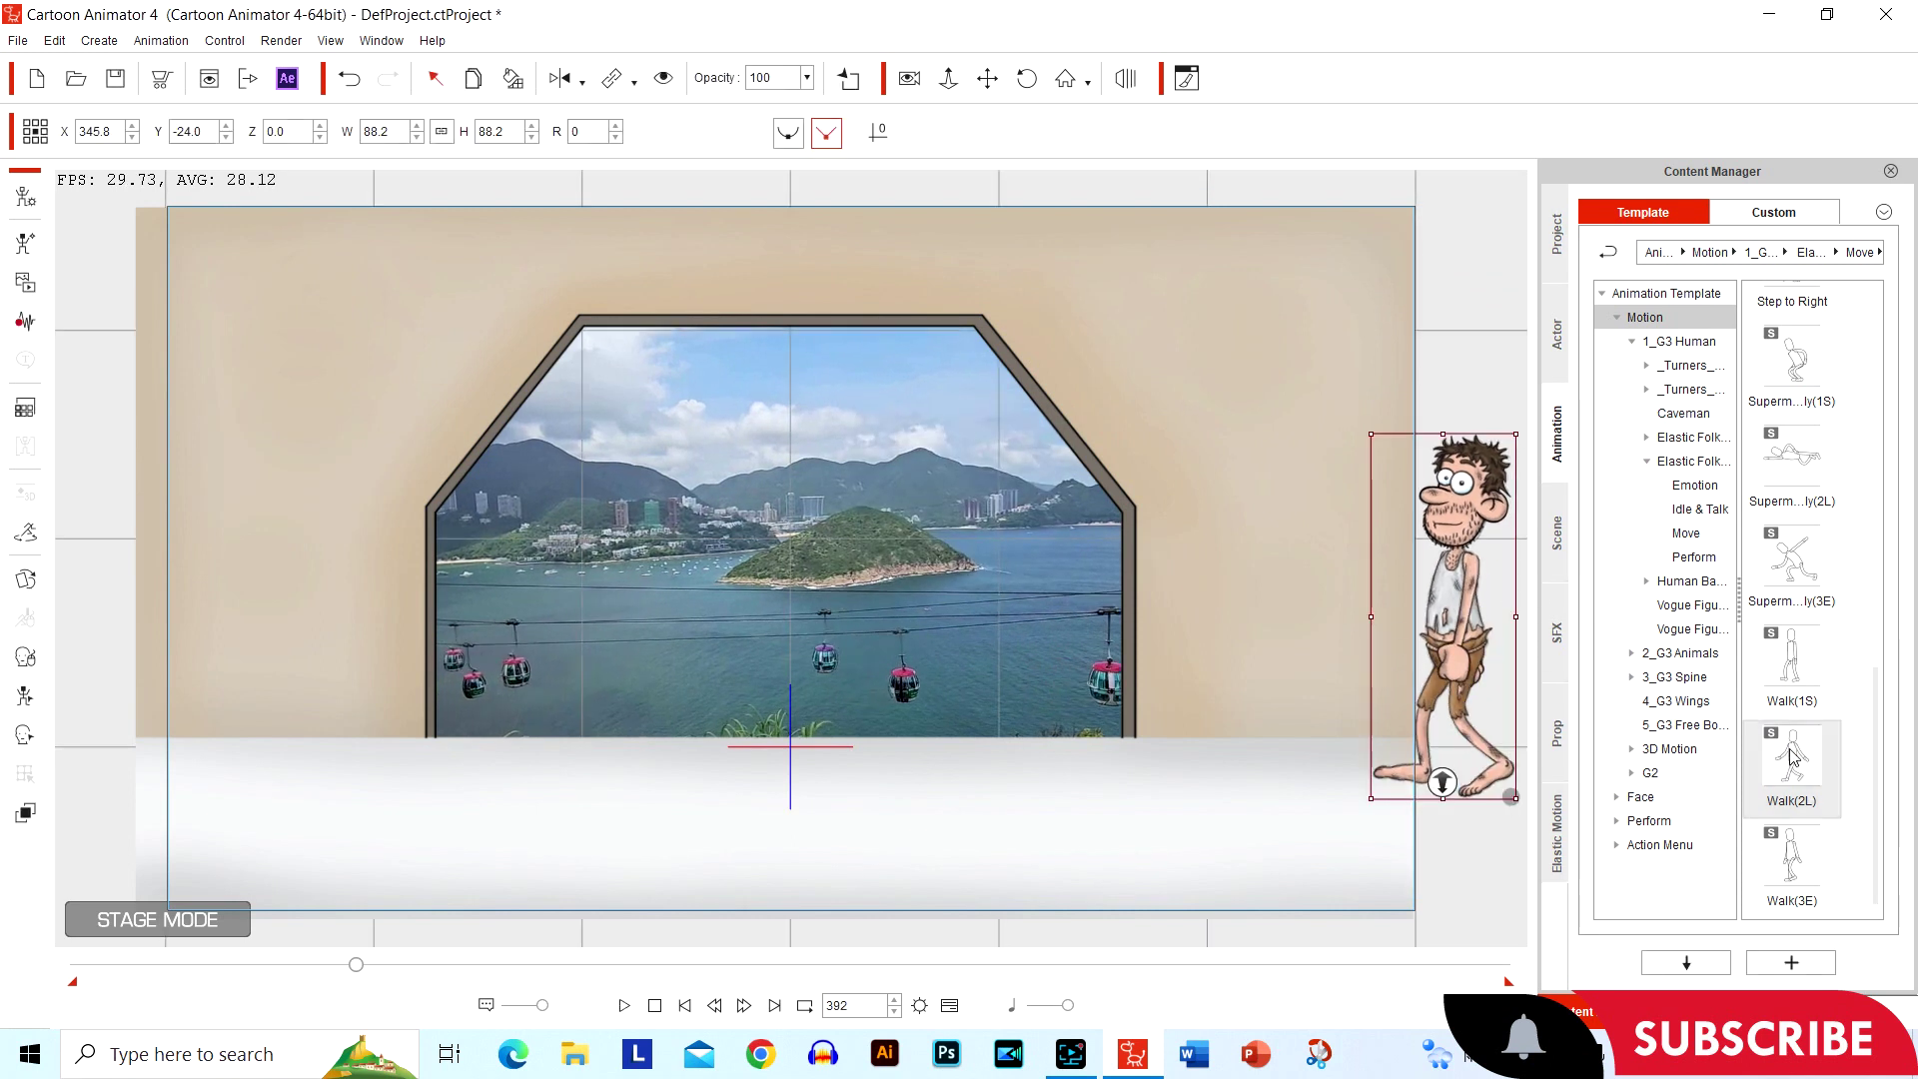
double_click(1791, 761)
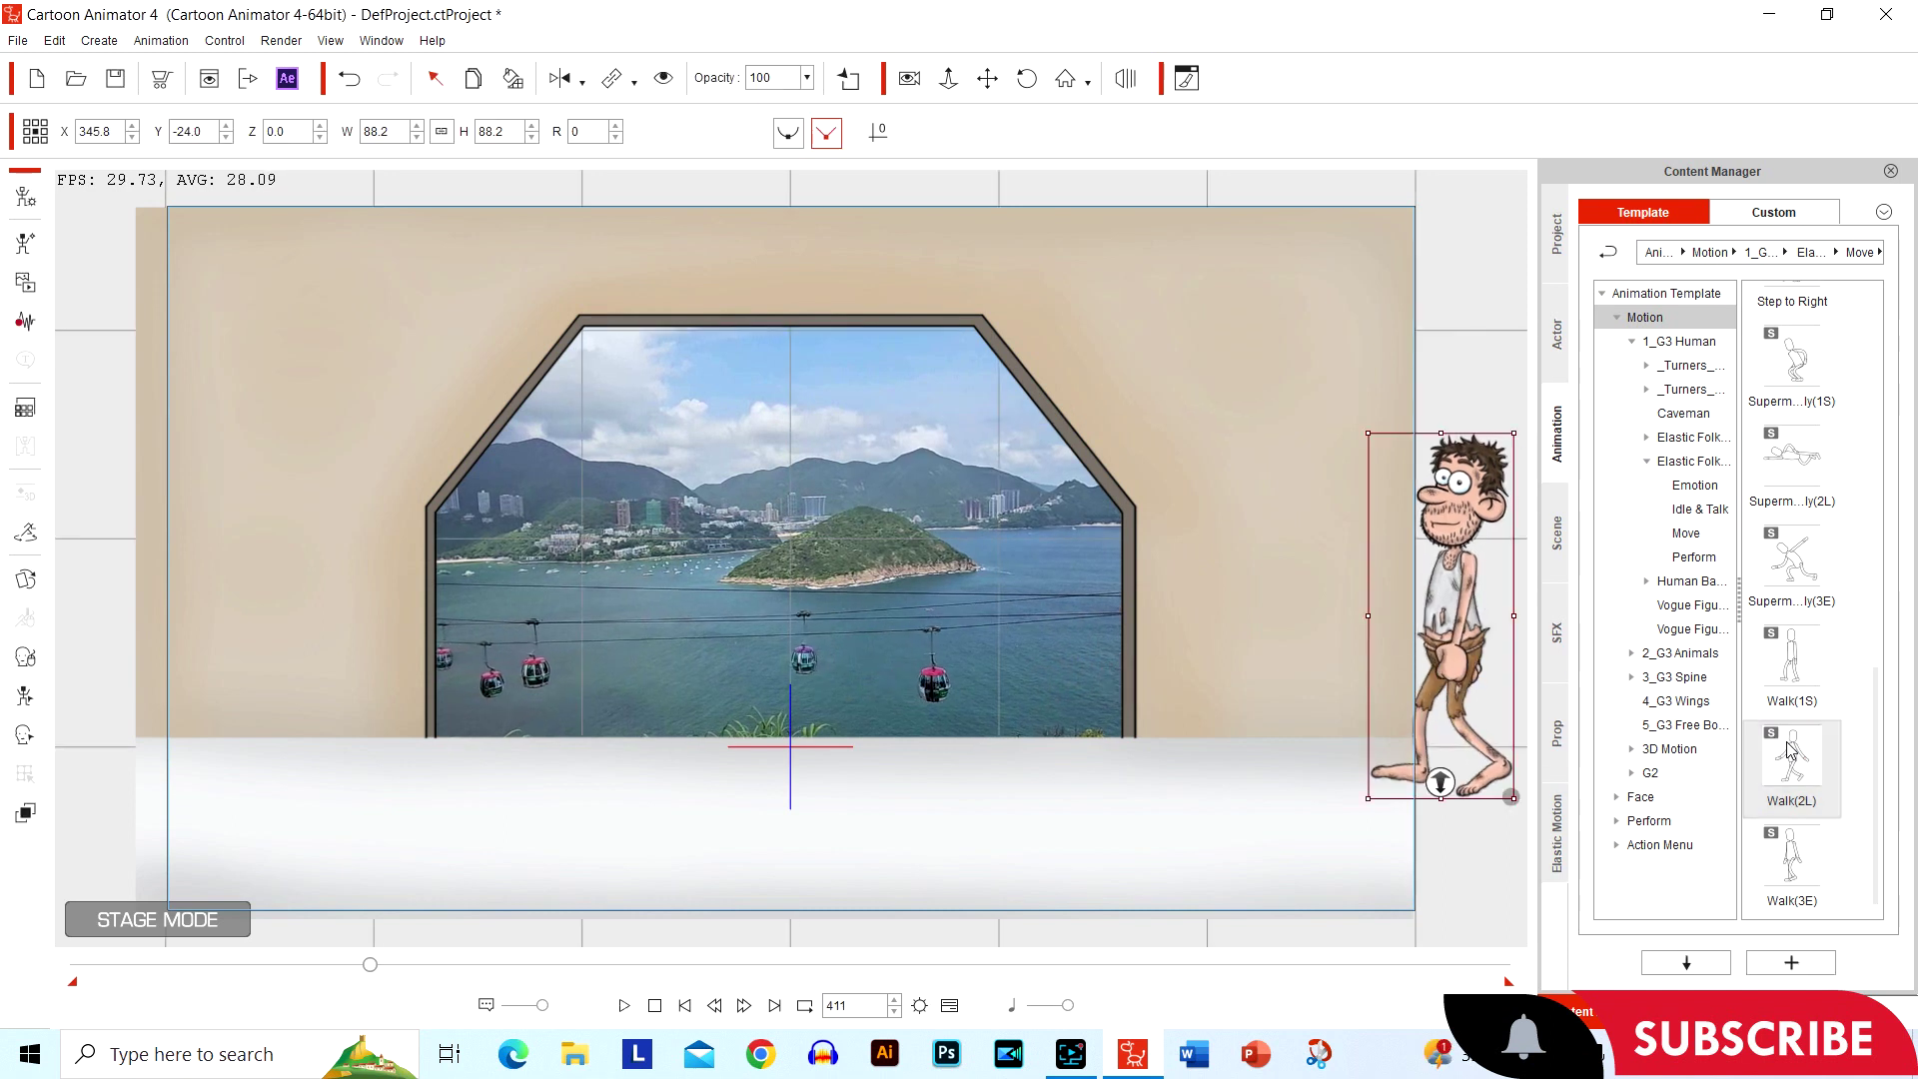
double_click(1789, 751)
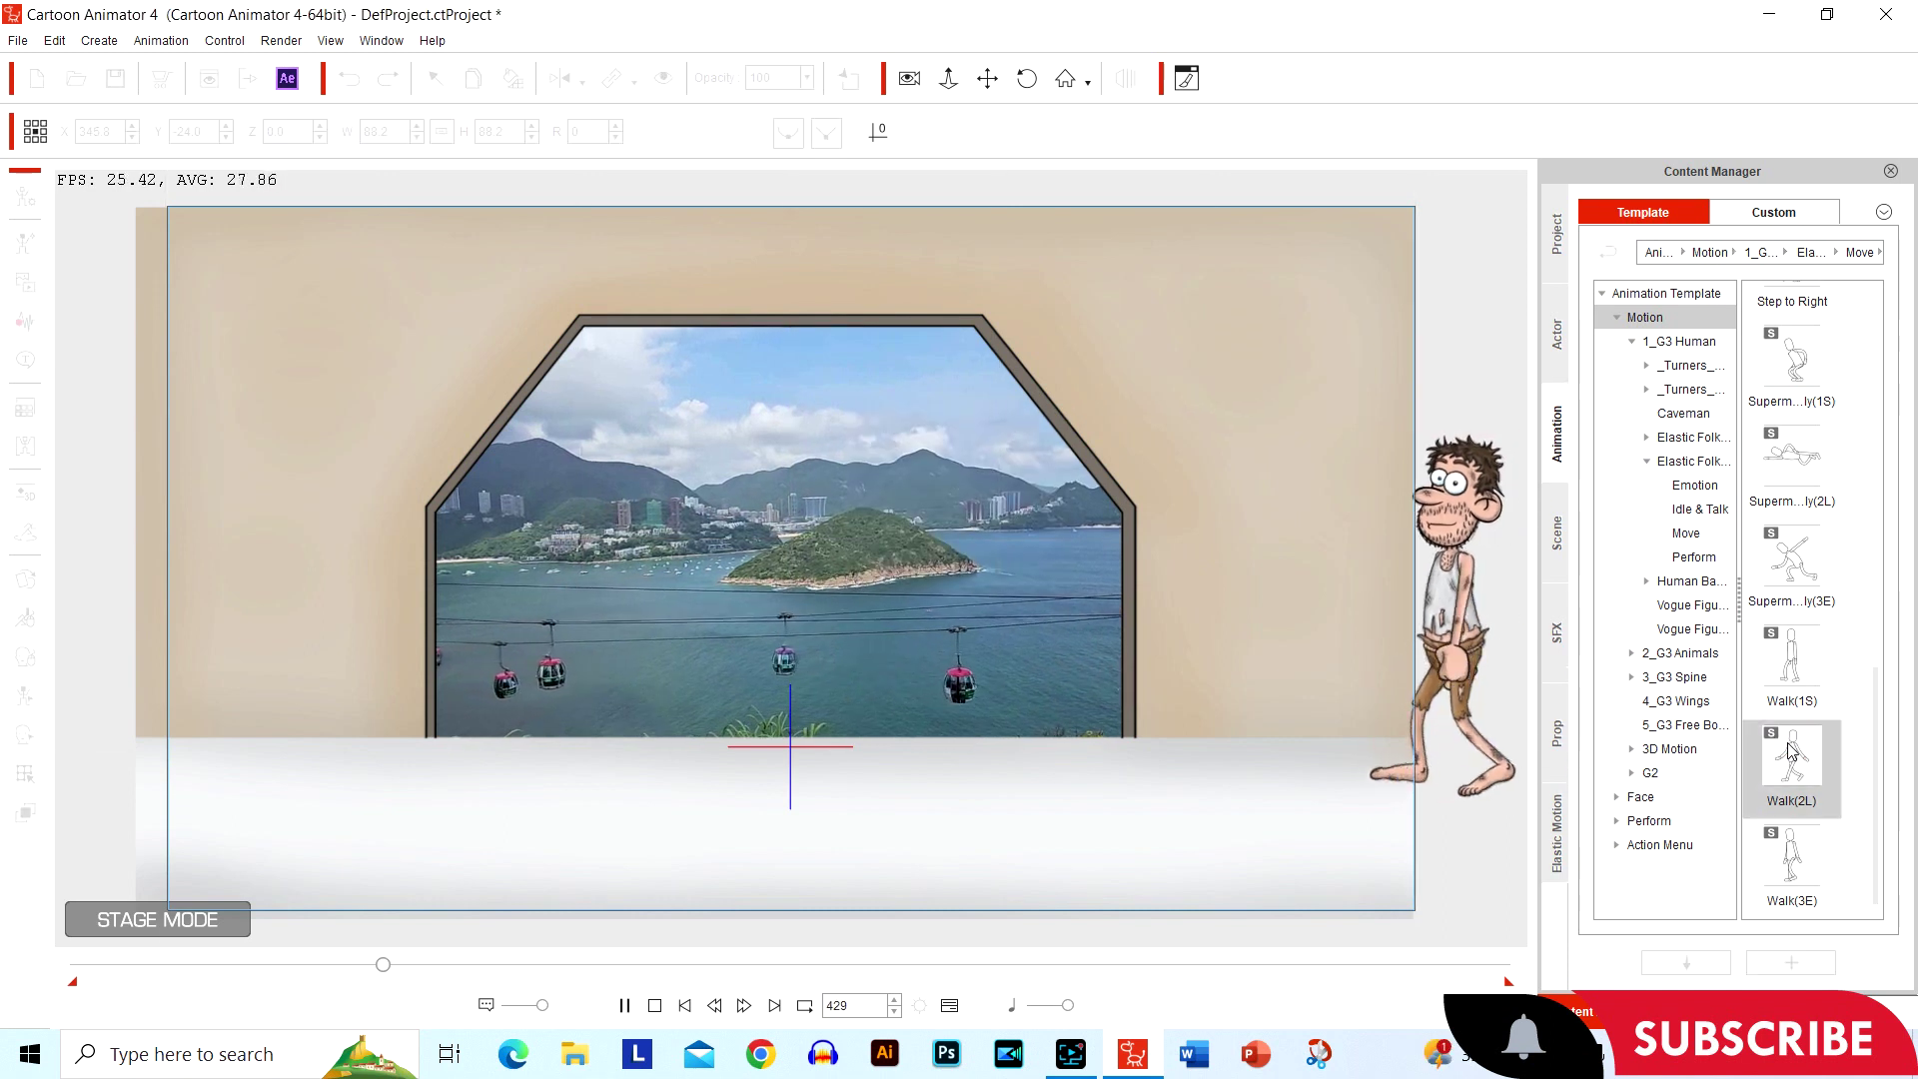
double_click(1805, 747)
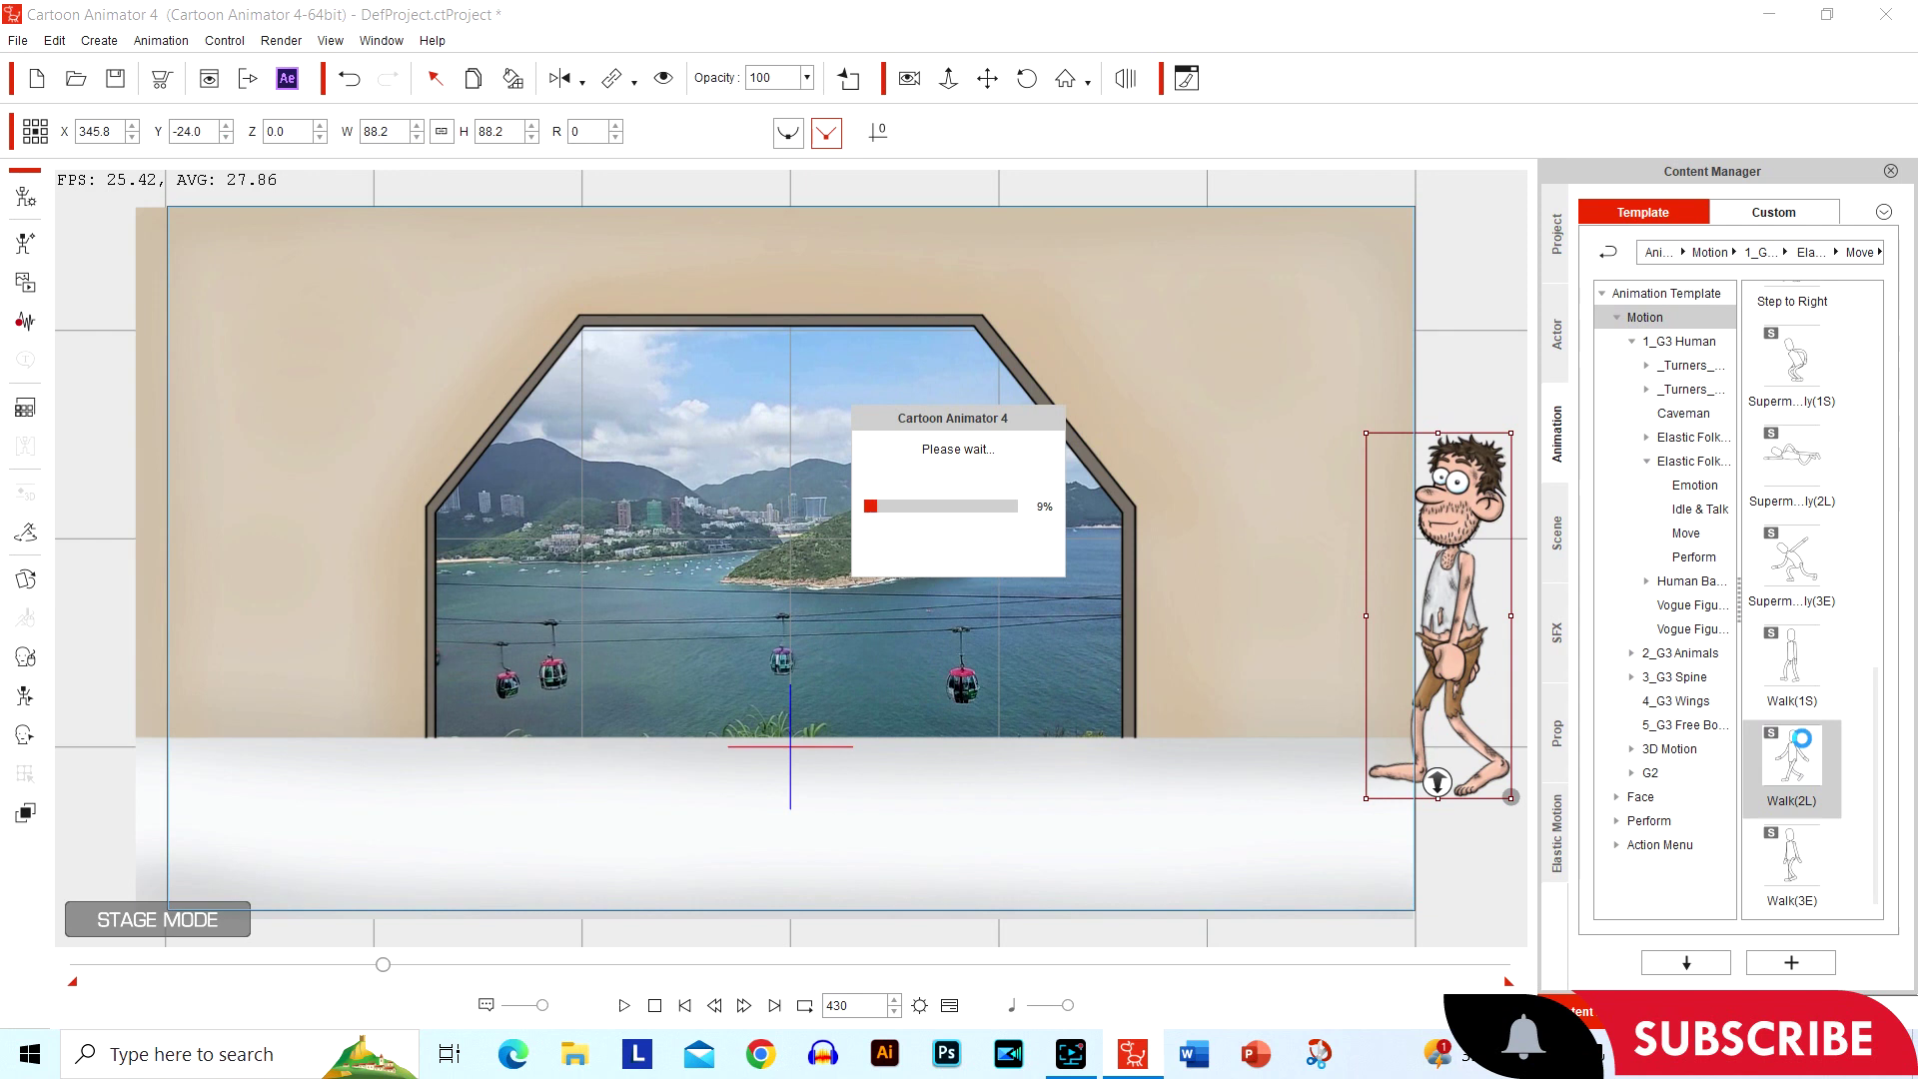
double_click(1808, 747)
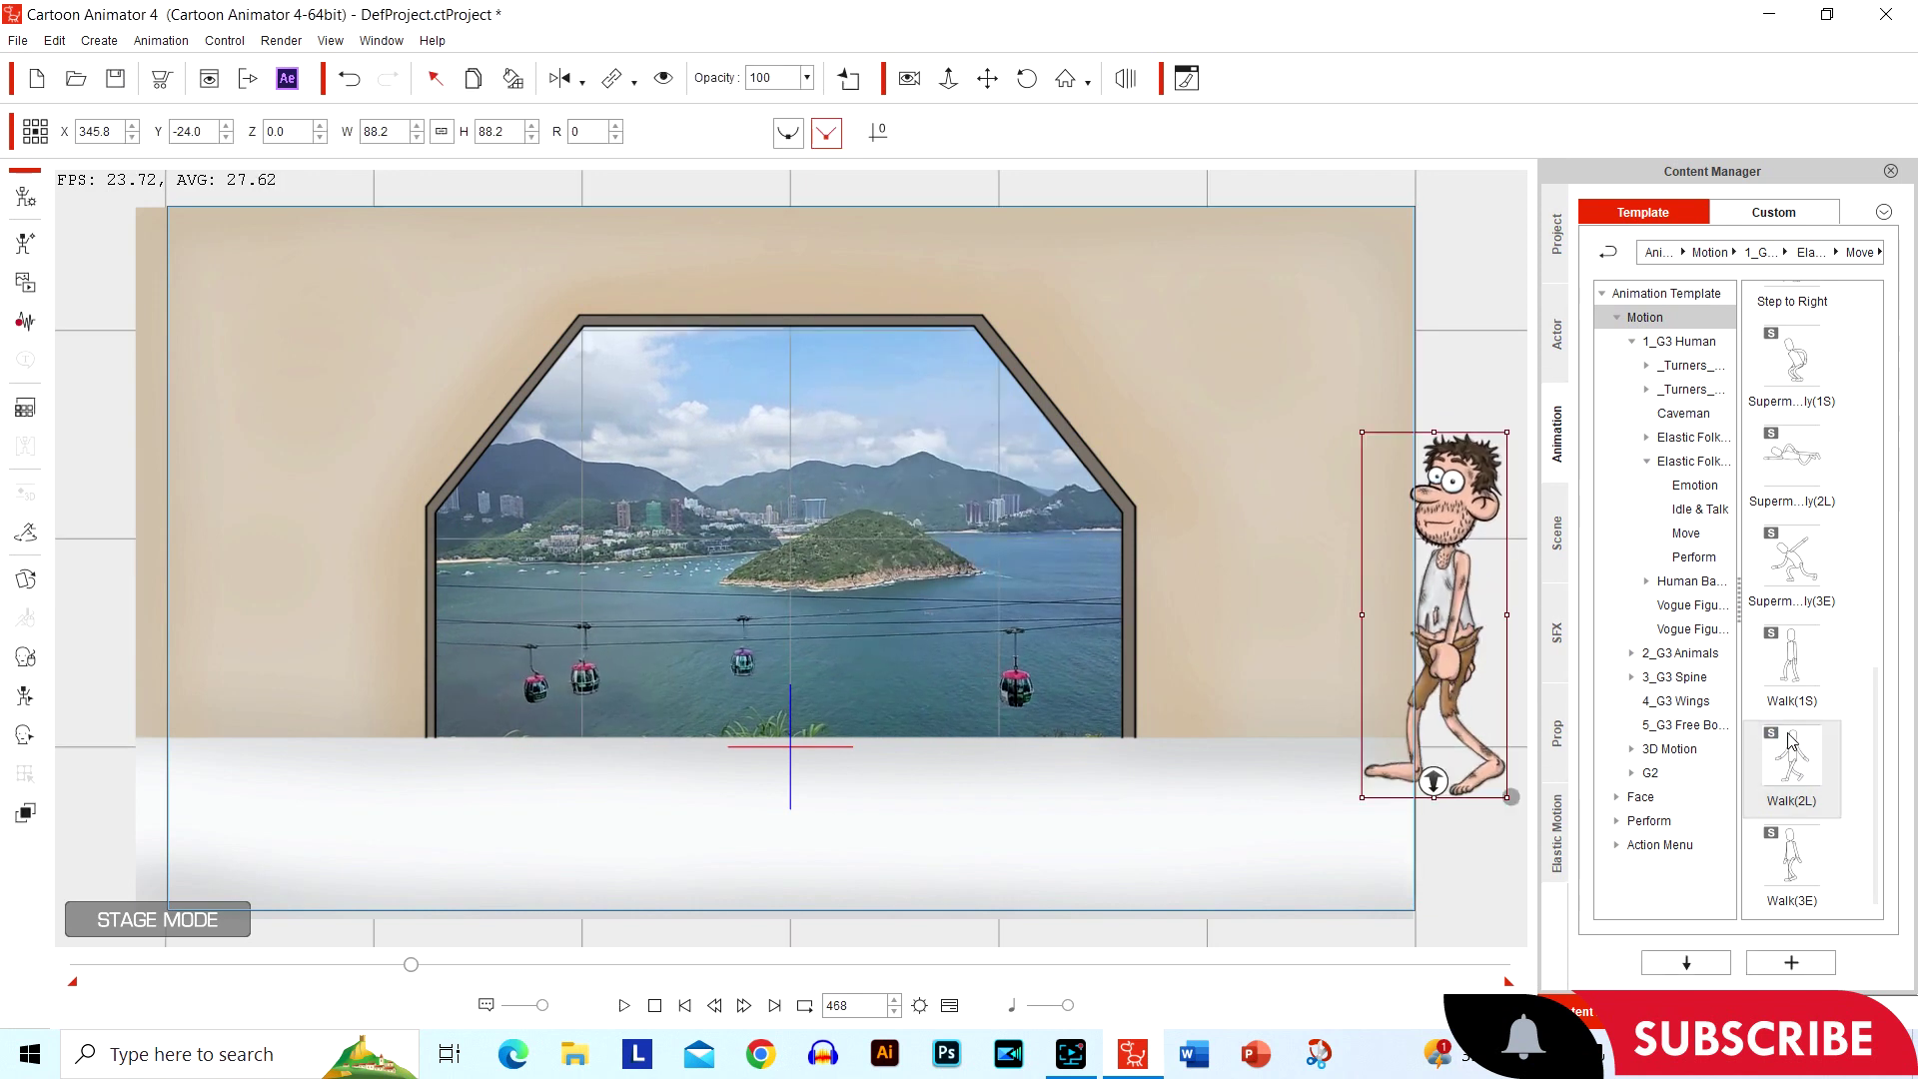
double_click(1788, 754)
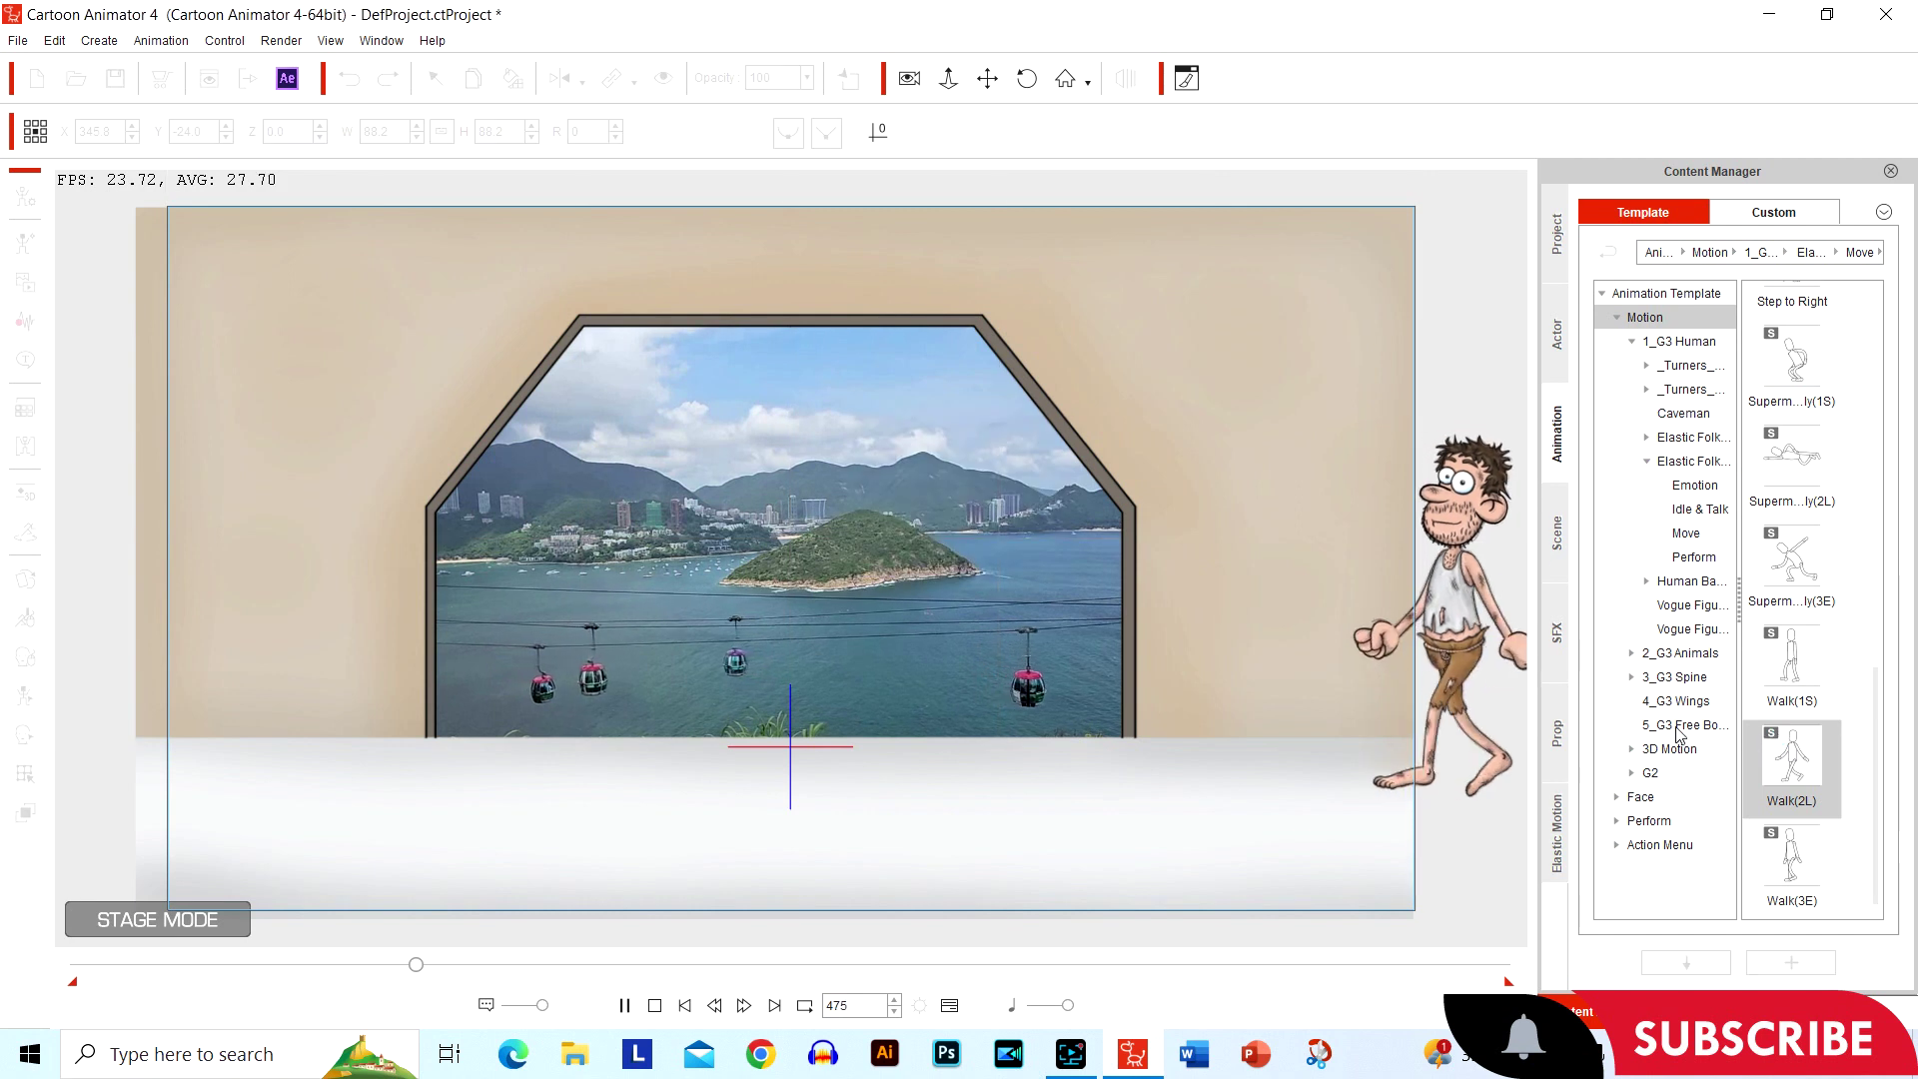
Set Fred's walk to end on the stage's left side and preview it from frame 1.
mouse_move(1449, 637)
mouse_down()
mouse_move(1159, 470)
mouse_move(115, 562)
mouse_move(85, 647)
mouse_up()
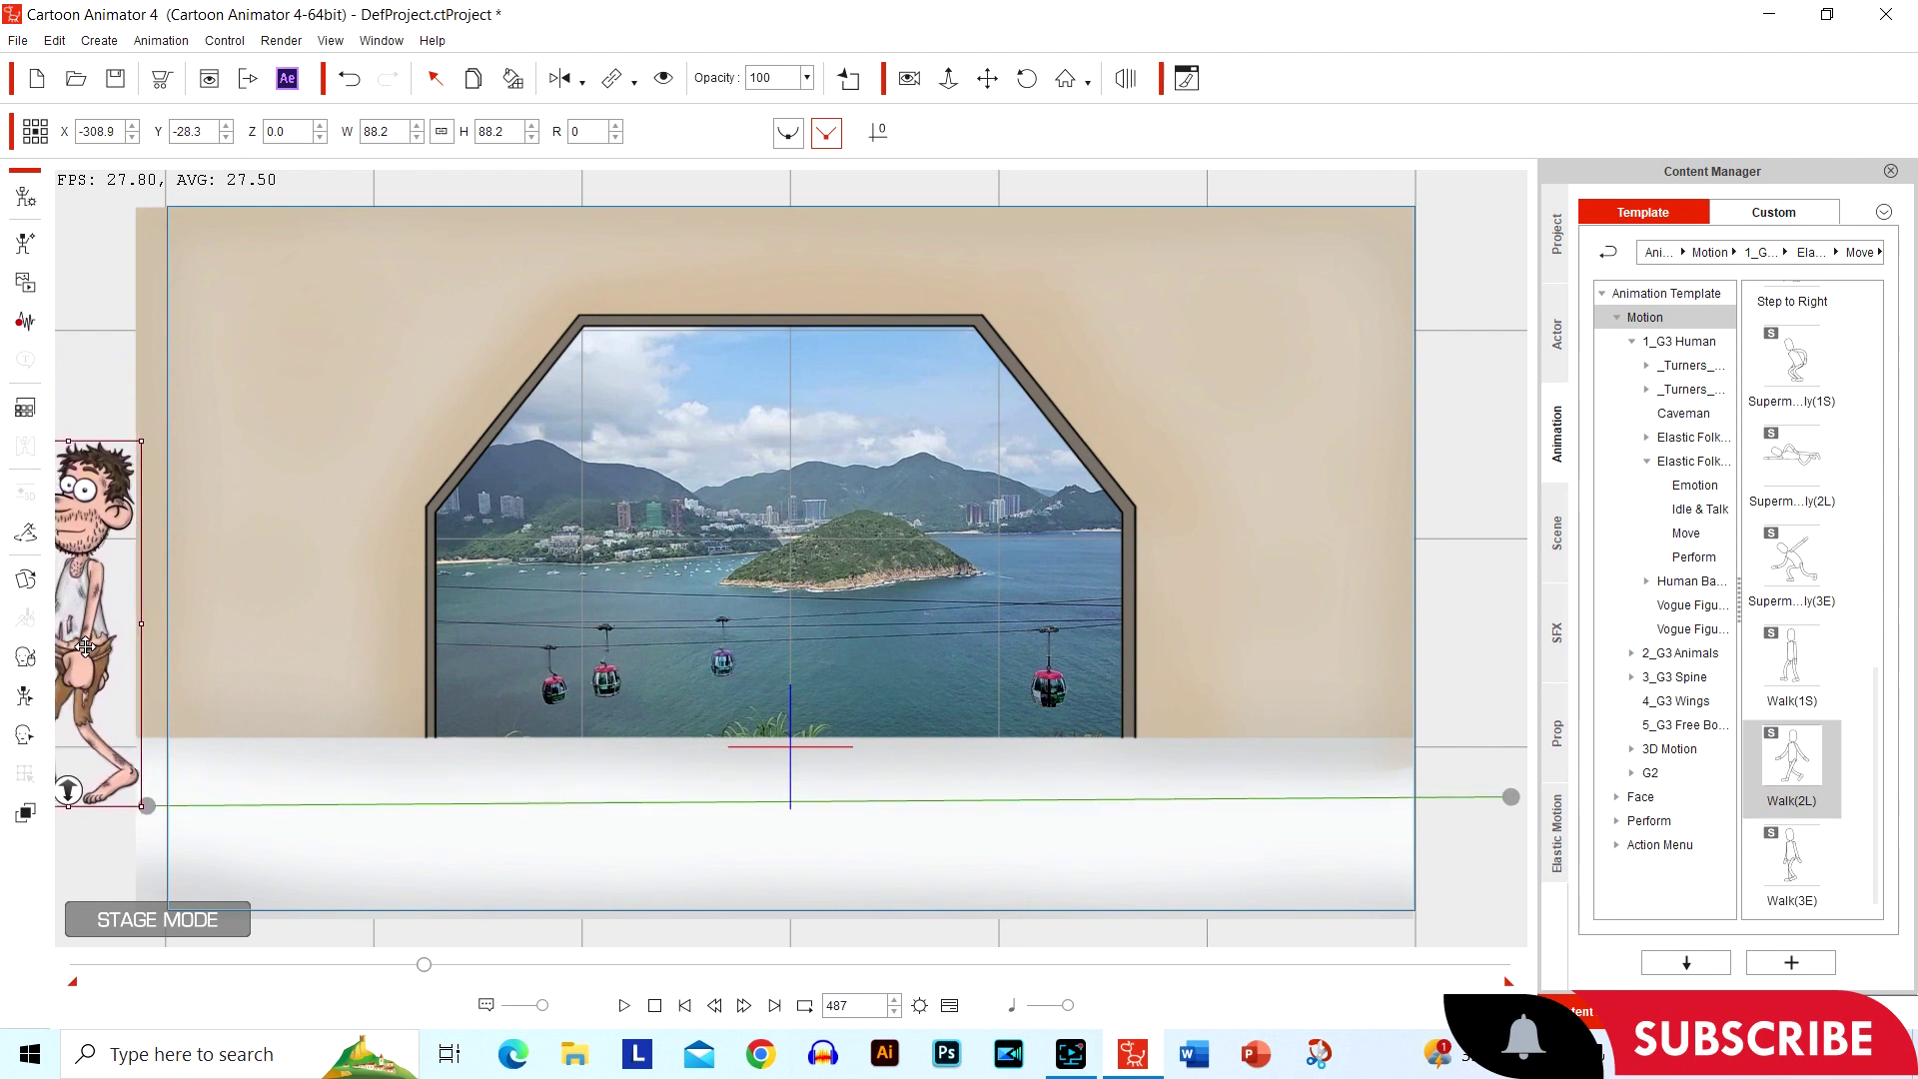
click(653, 1006)
click(624, 1006)
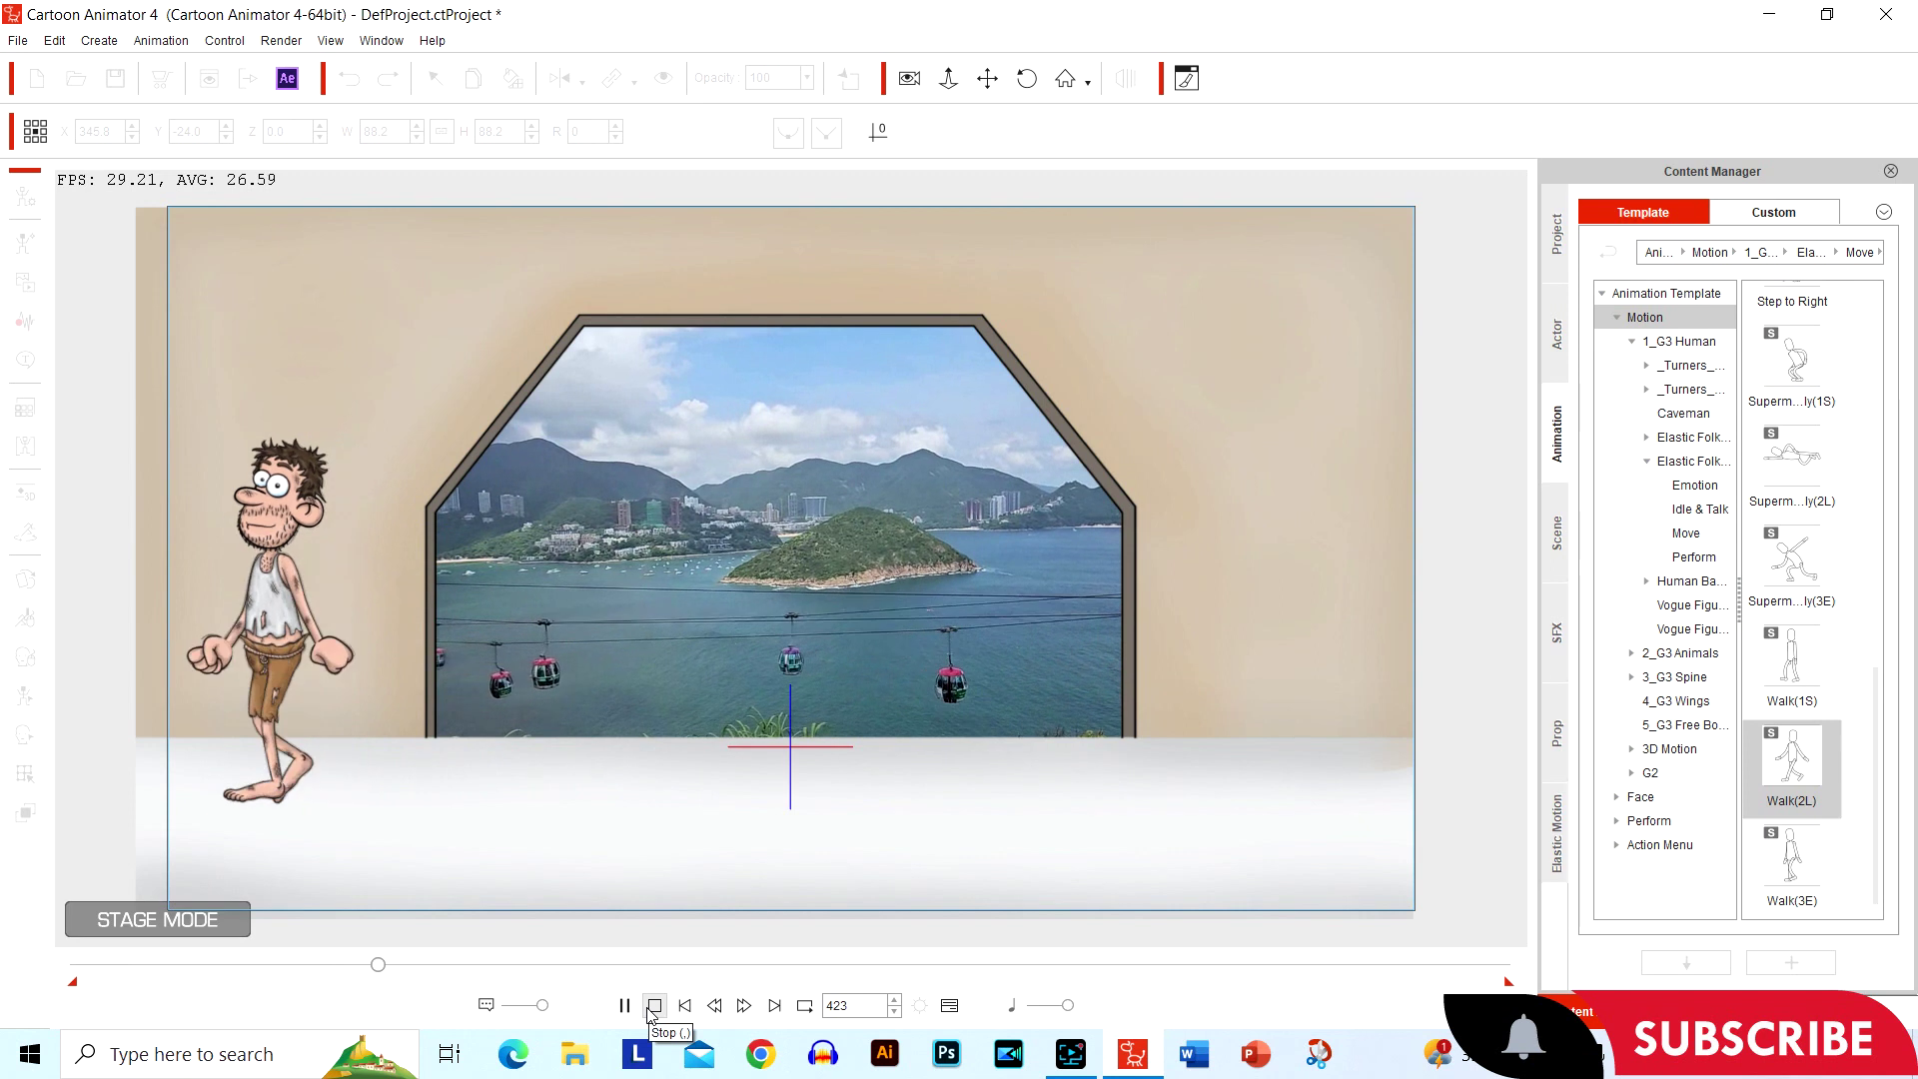
click(654, 1006)
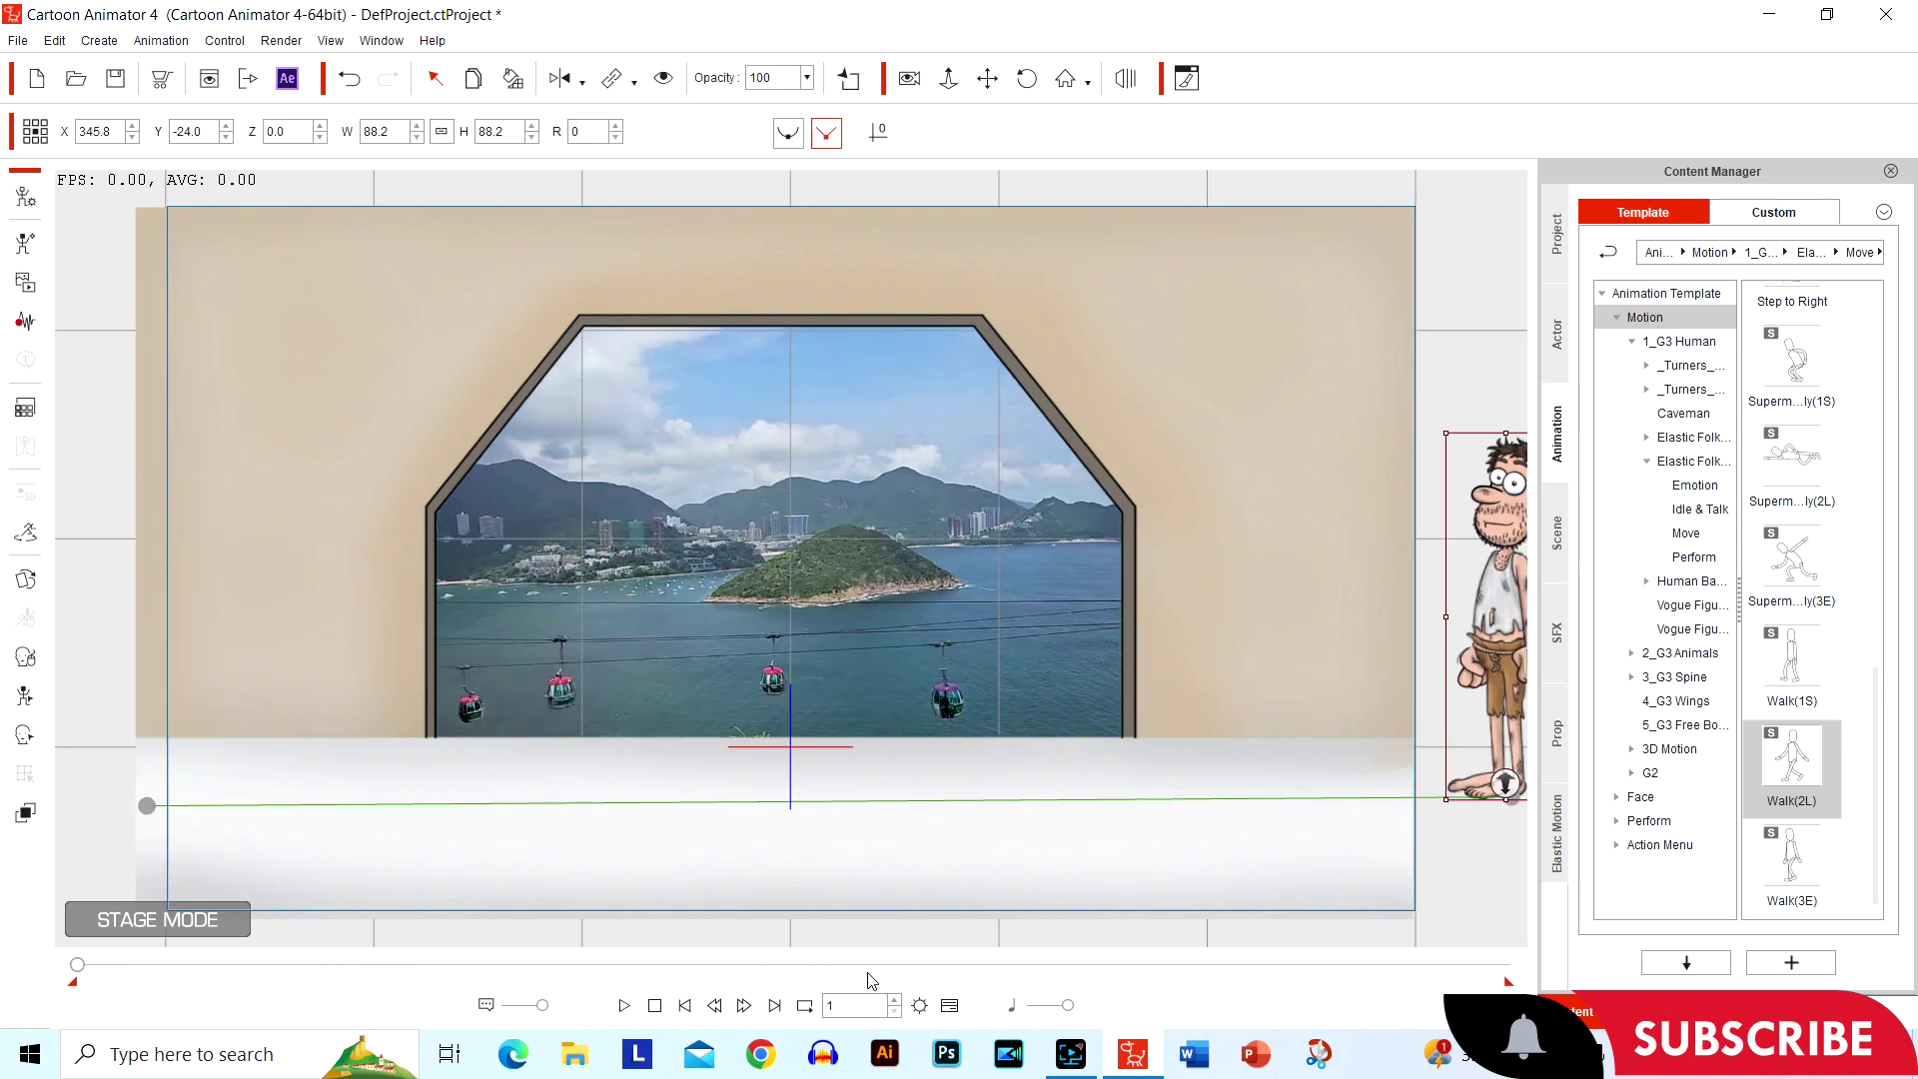
click(951, 1007)
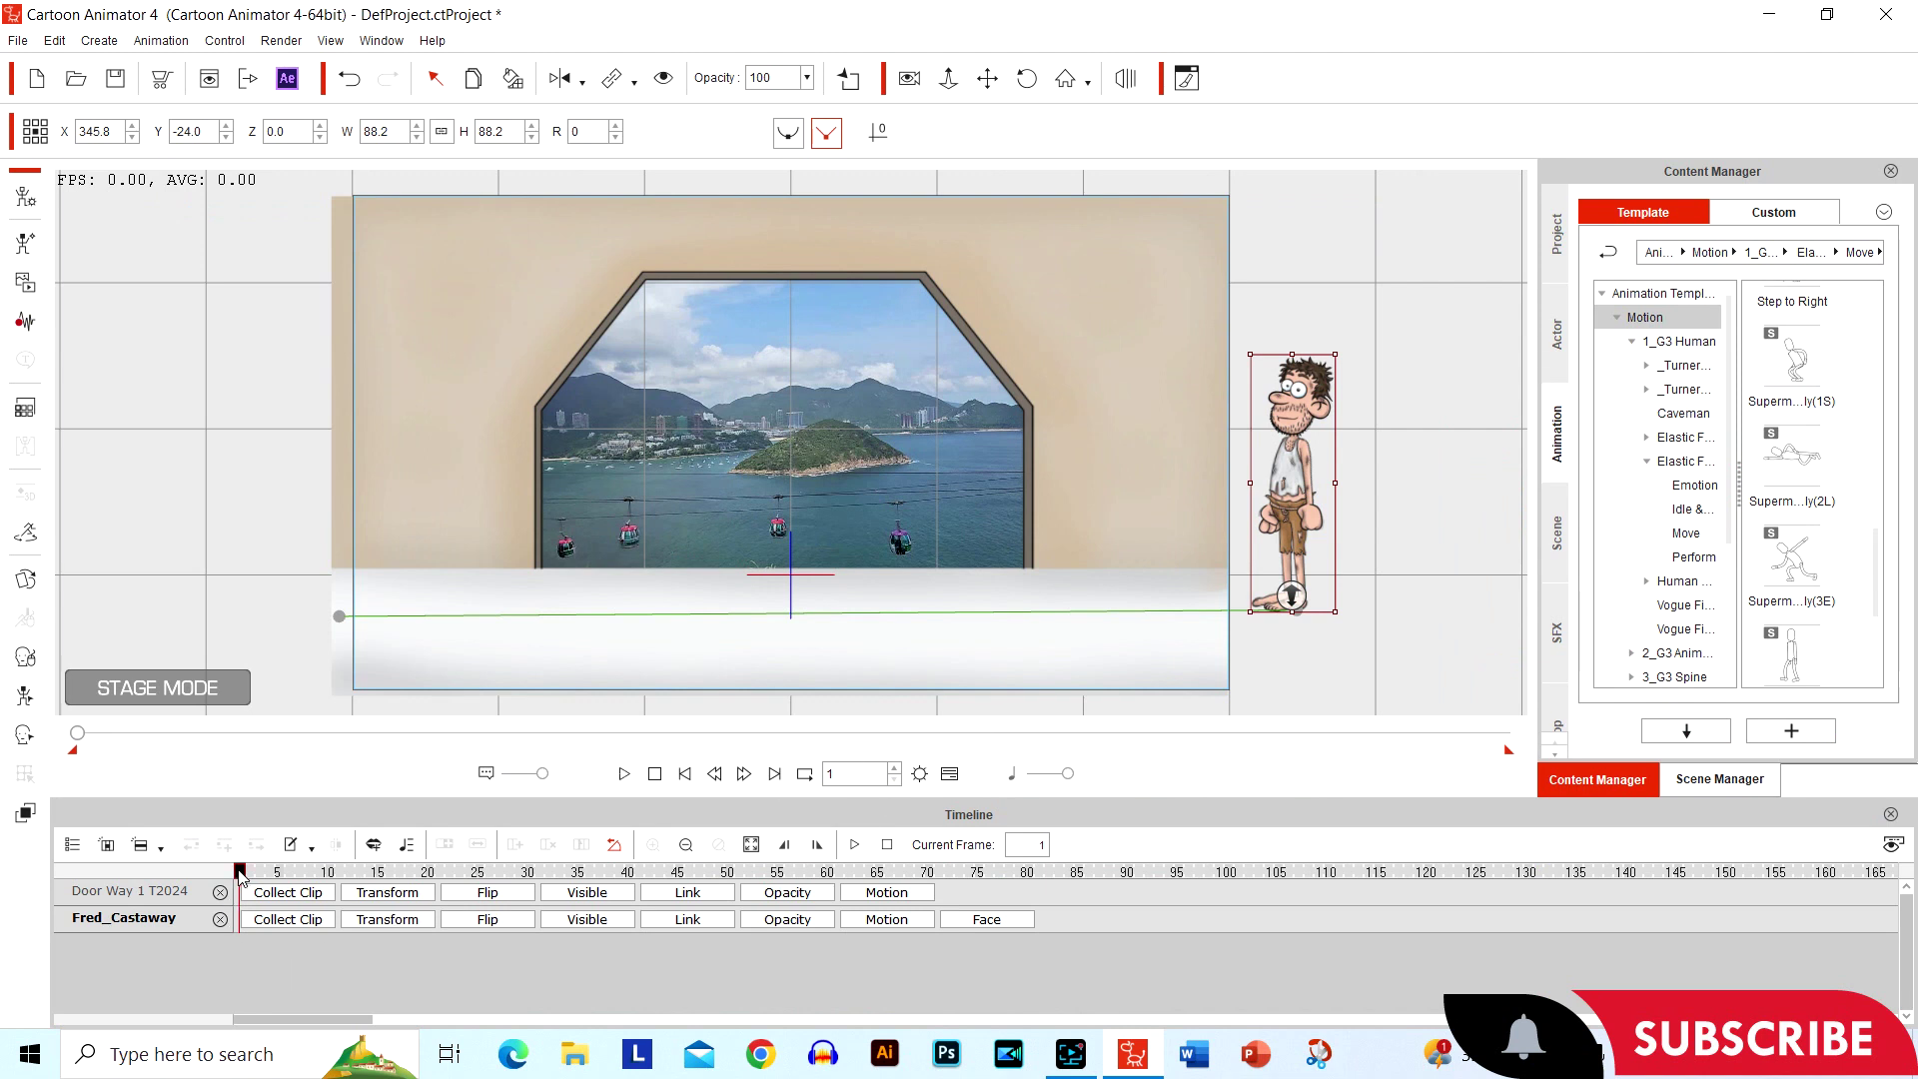
Scrub the timeline to frame 226, with Fred midway across the stage.
drag(239, 878, 1710, 857)
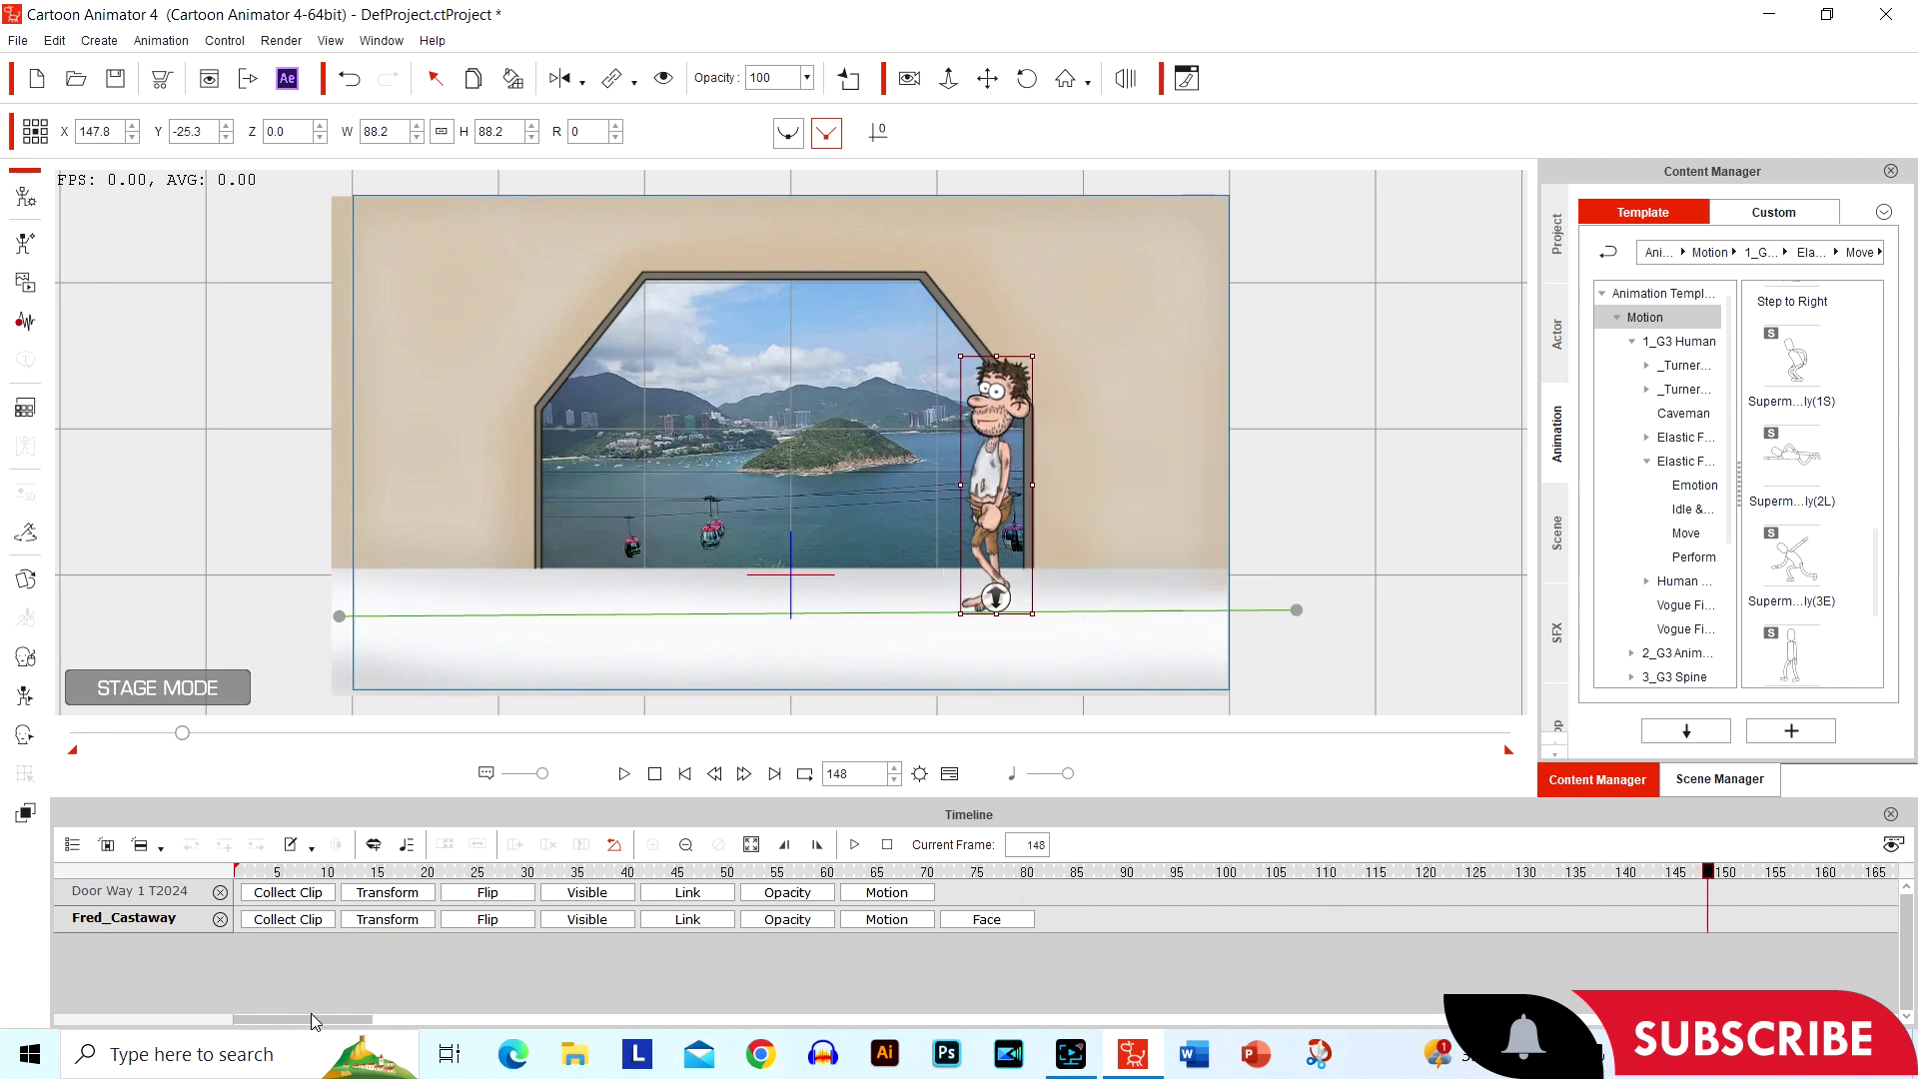
drag(310, 1013, 403, 987)
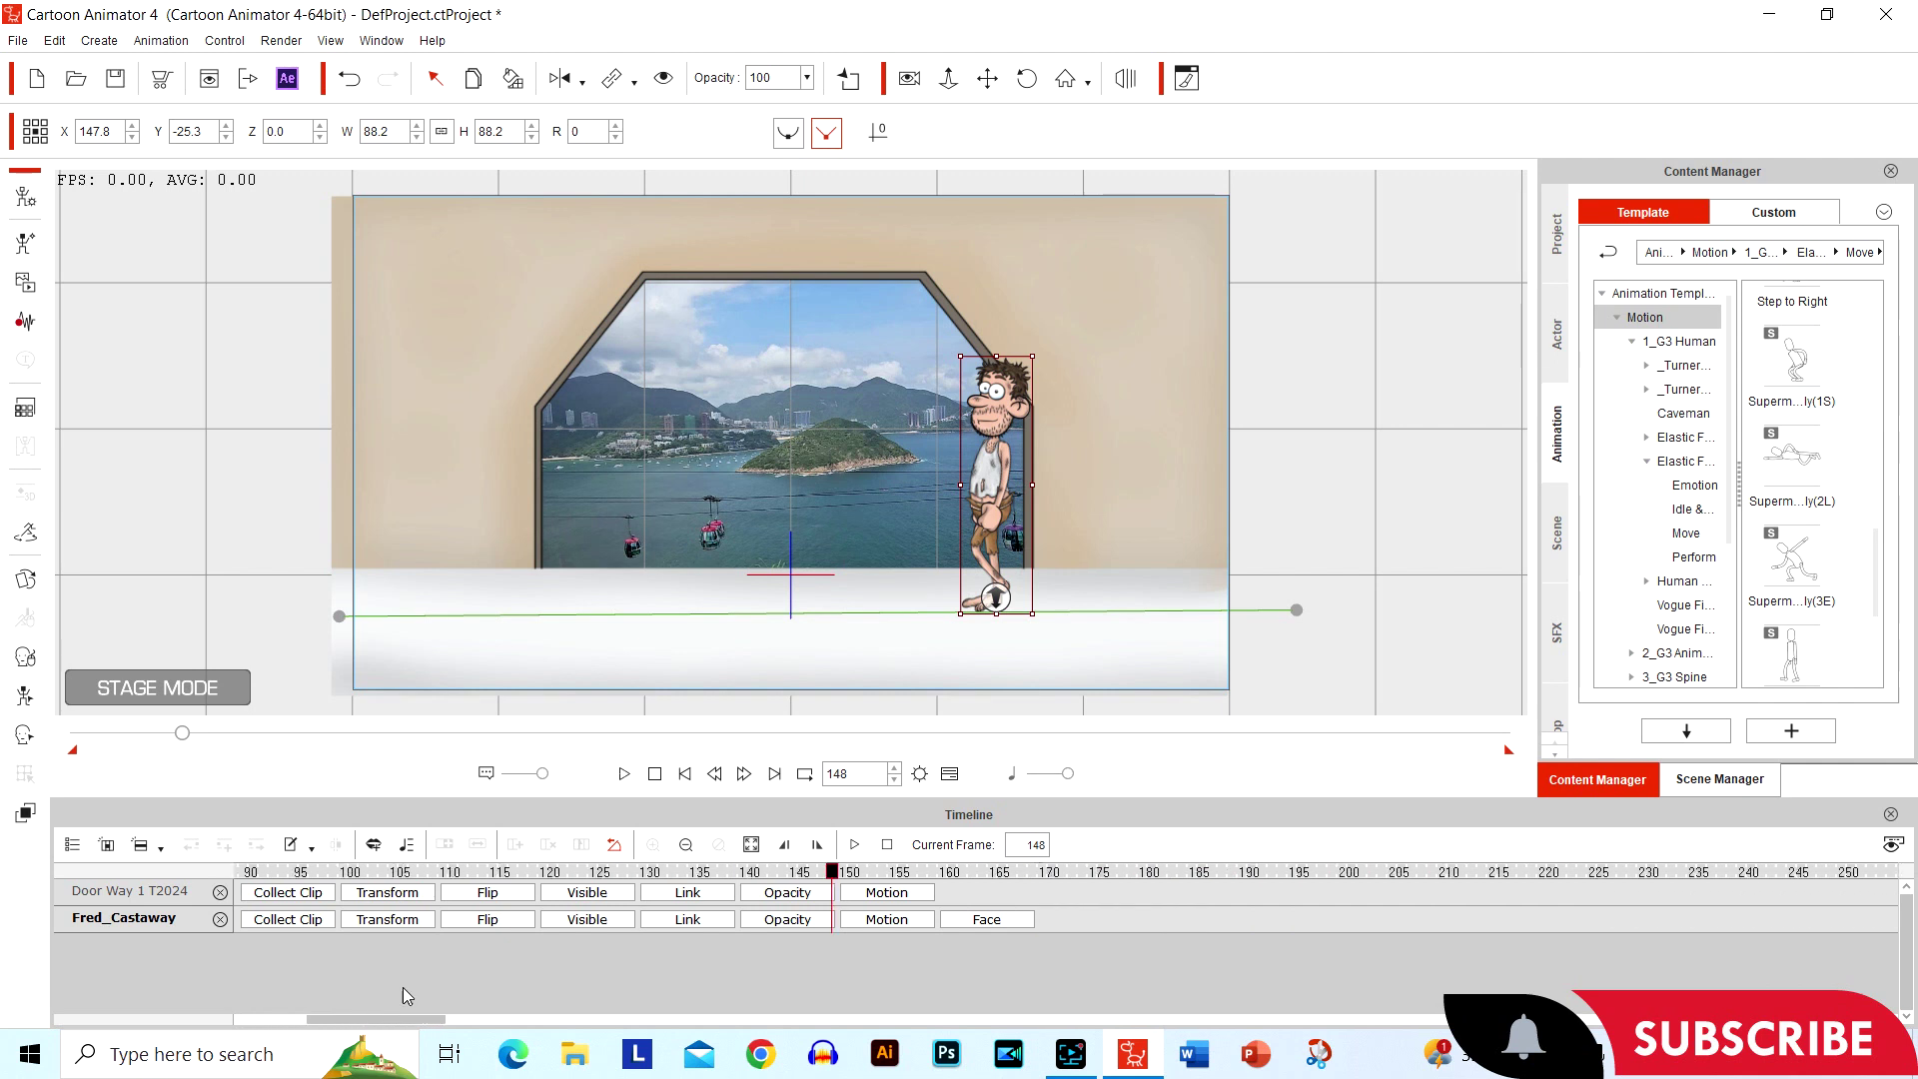
drag(842, 879, 1610, 879)
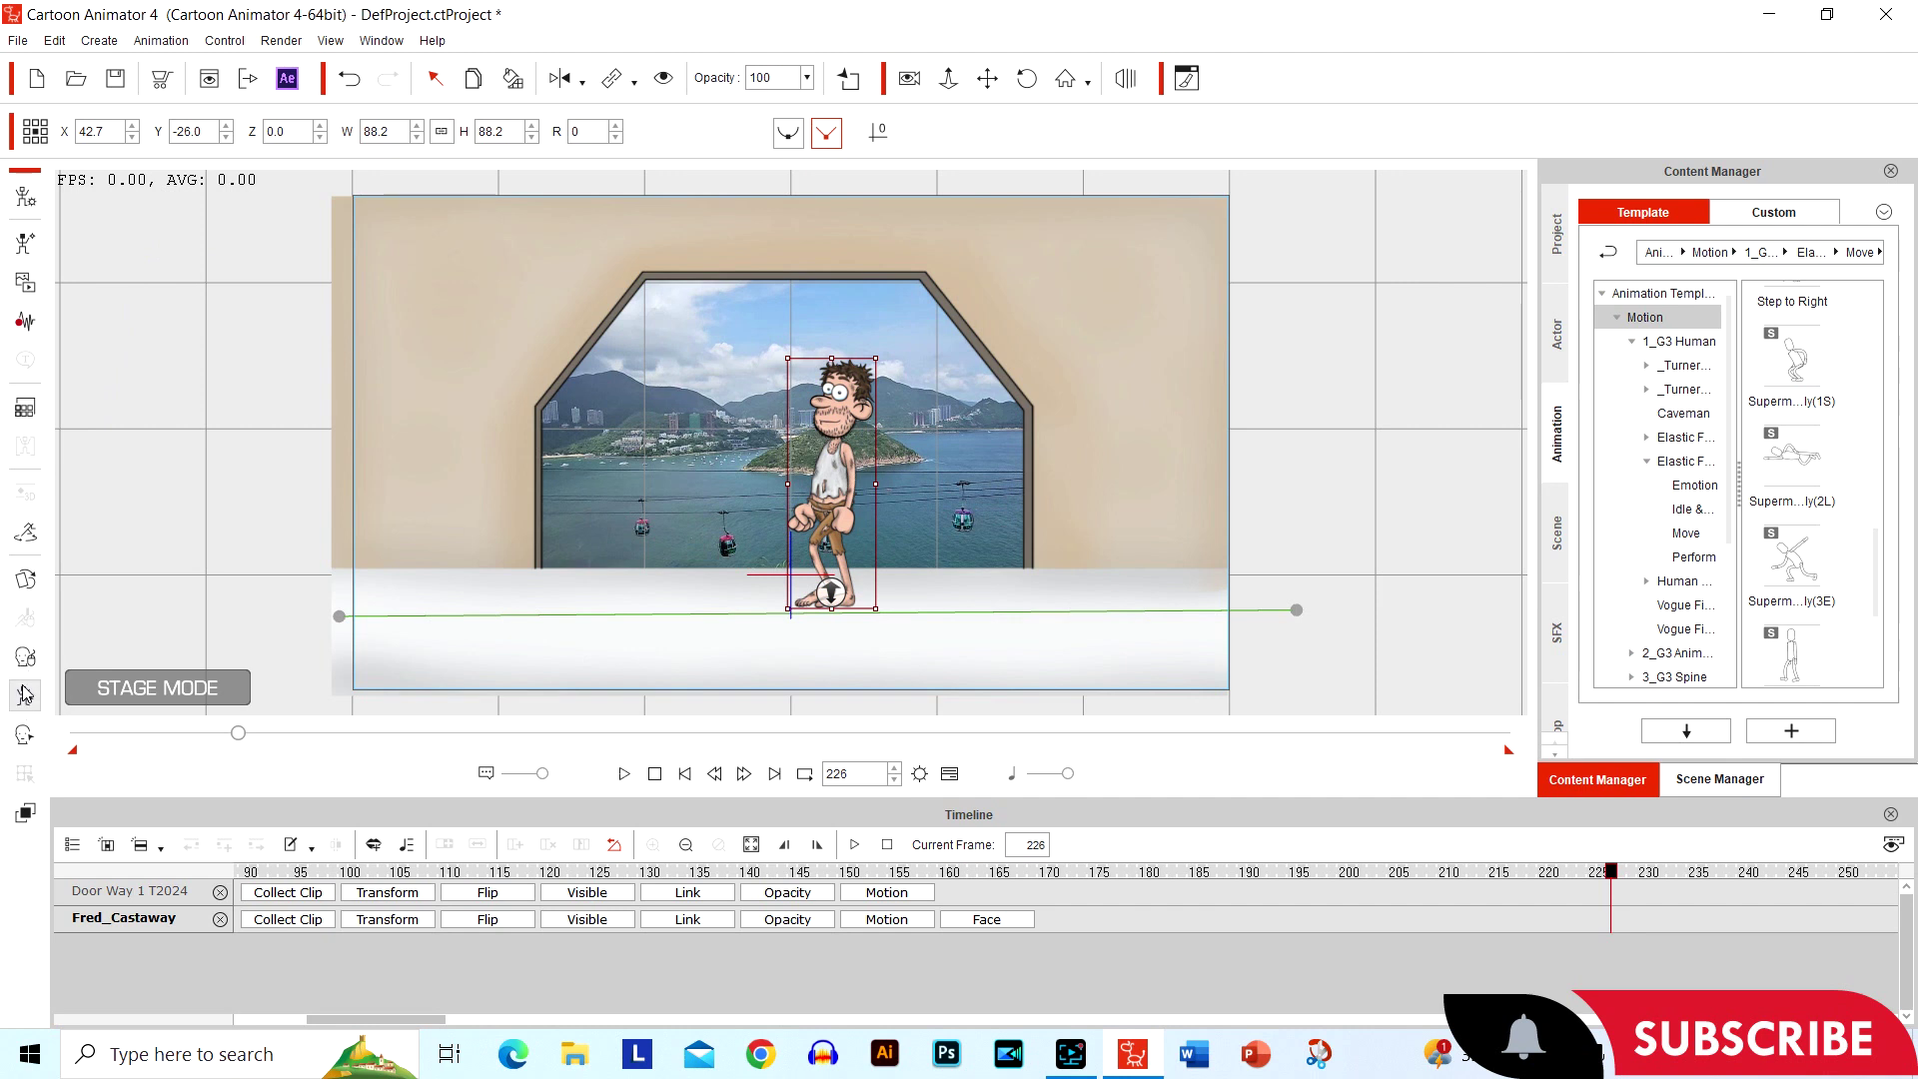
In the Sprite Editor, set Fred's left eye to EyeClose at frame 226 and Normal at 236.
click(26, 580)
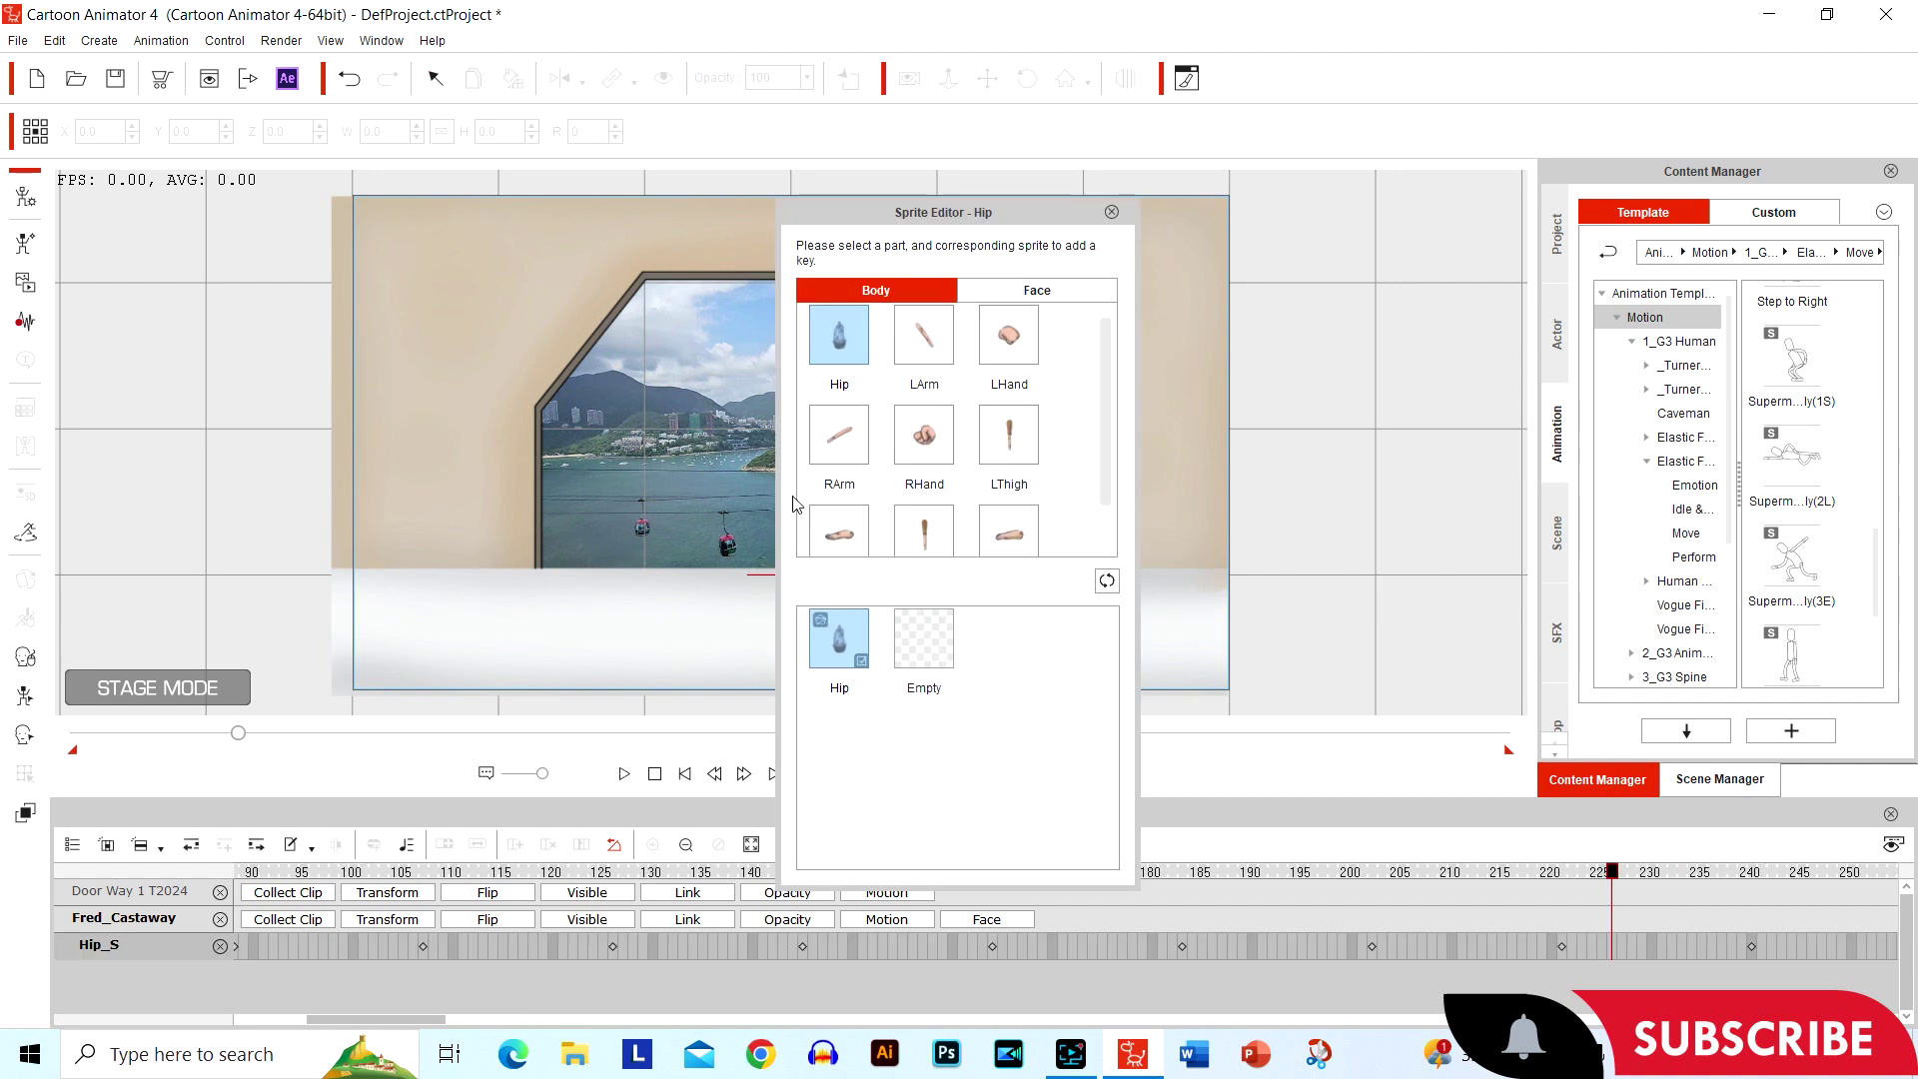
click(1059, 291)
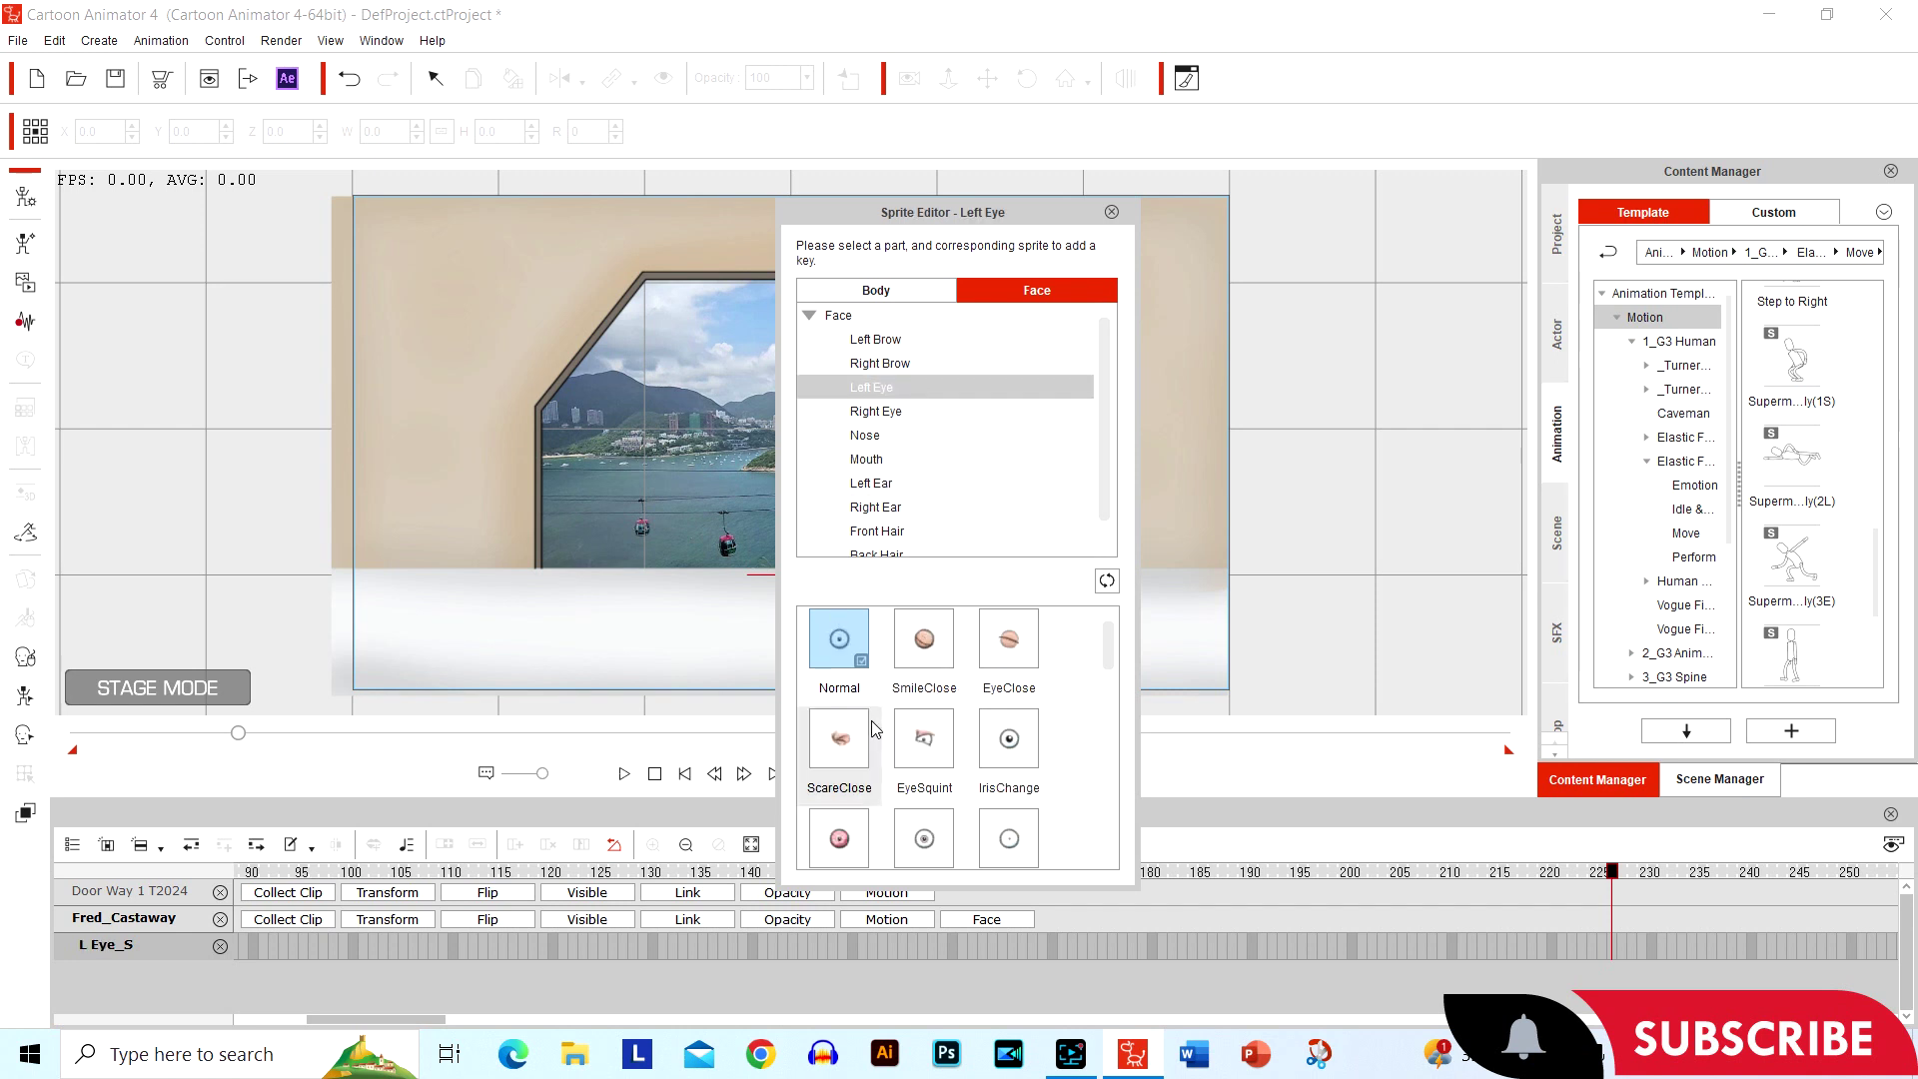
click(1005, 654)
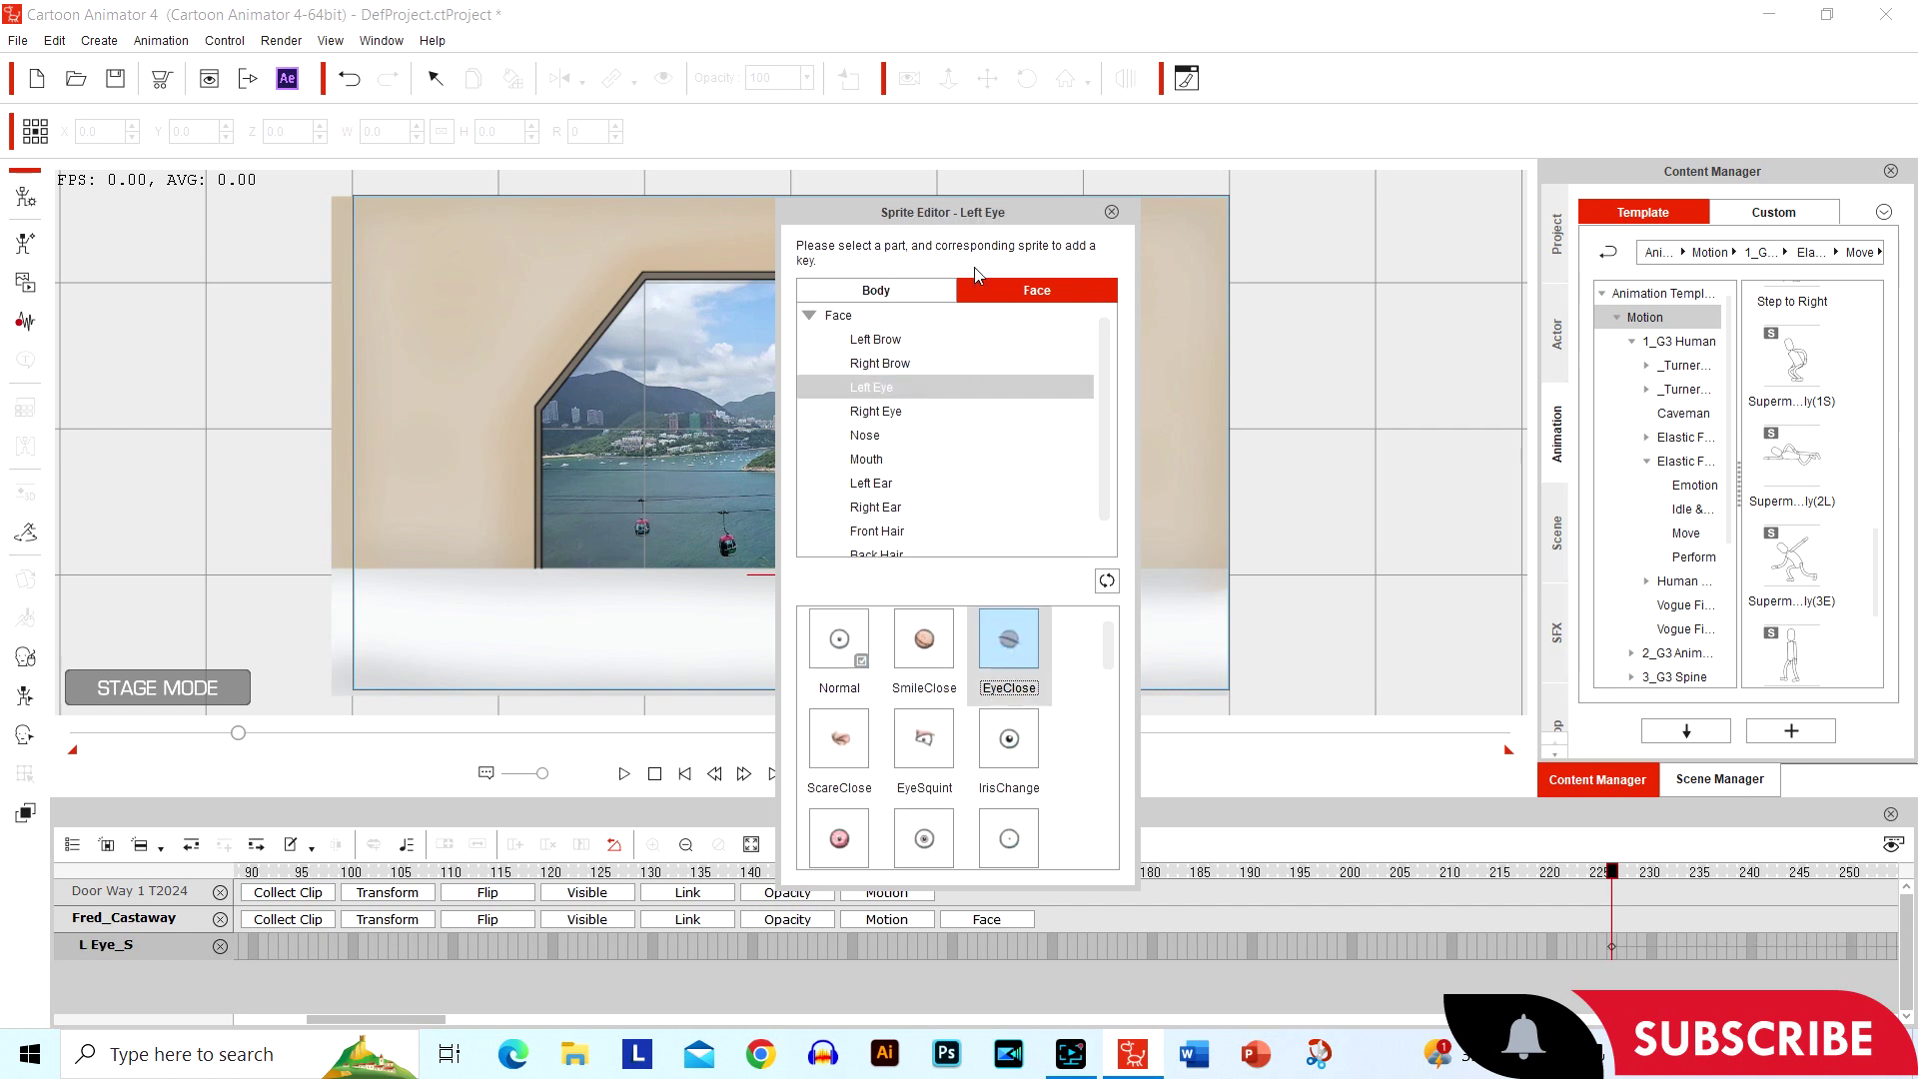
drag(967, 210, 1368, 115)
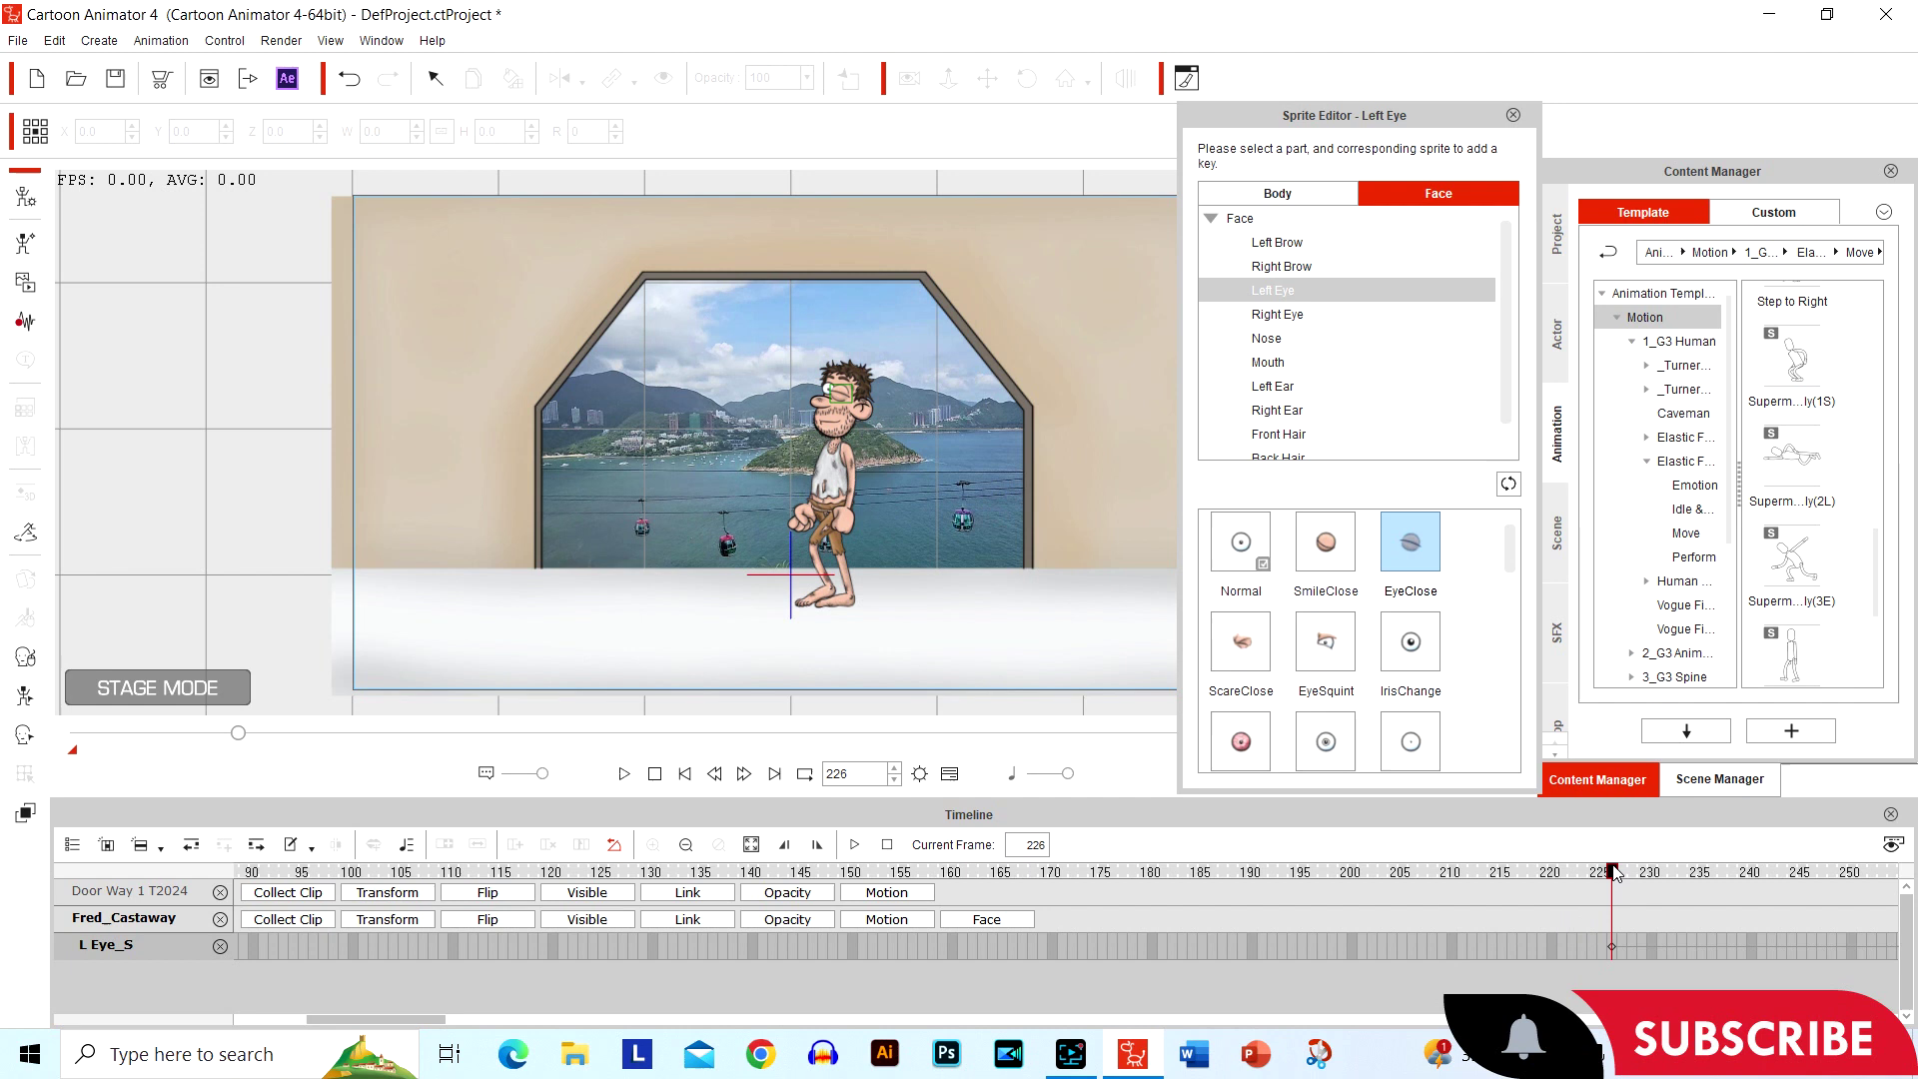
drag(1616, 872, 1712, 872)
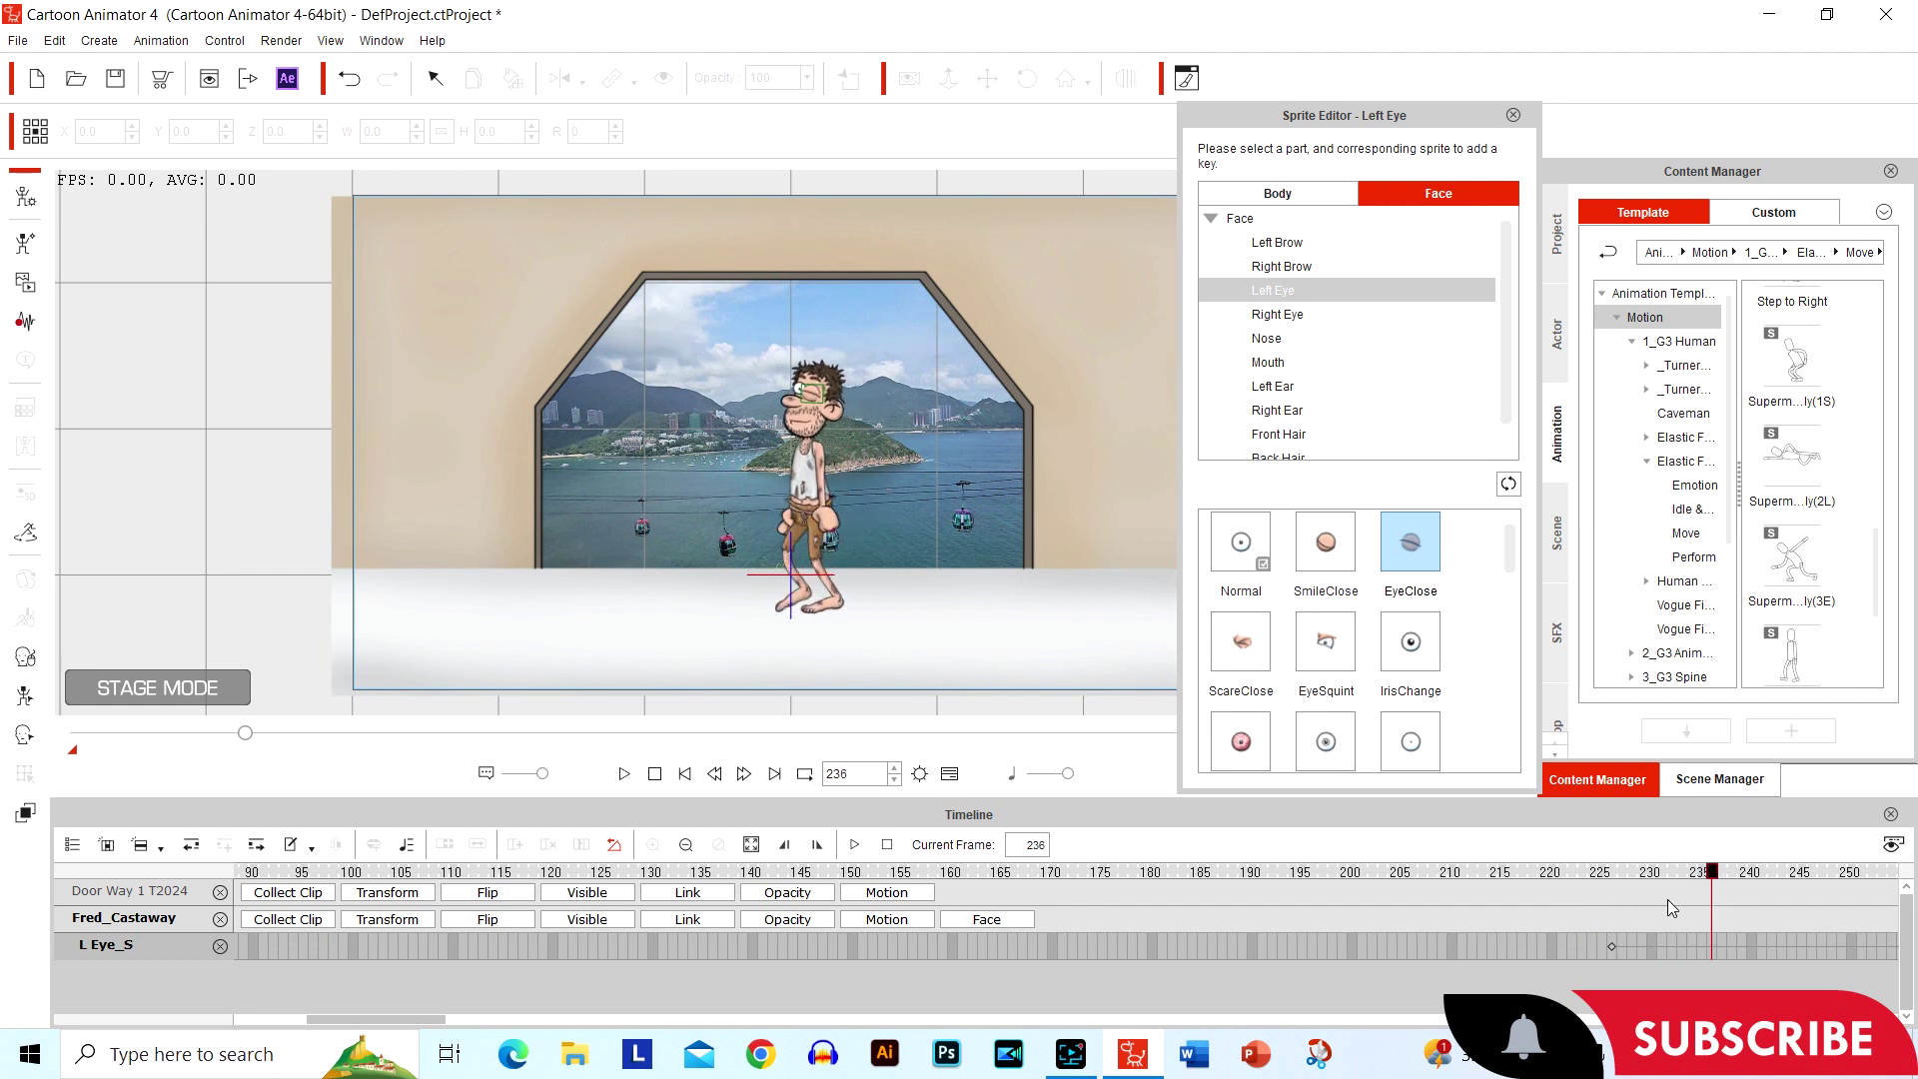
click(1249, 542)
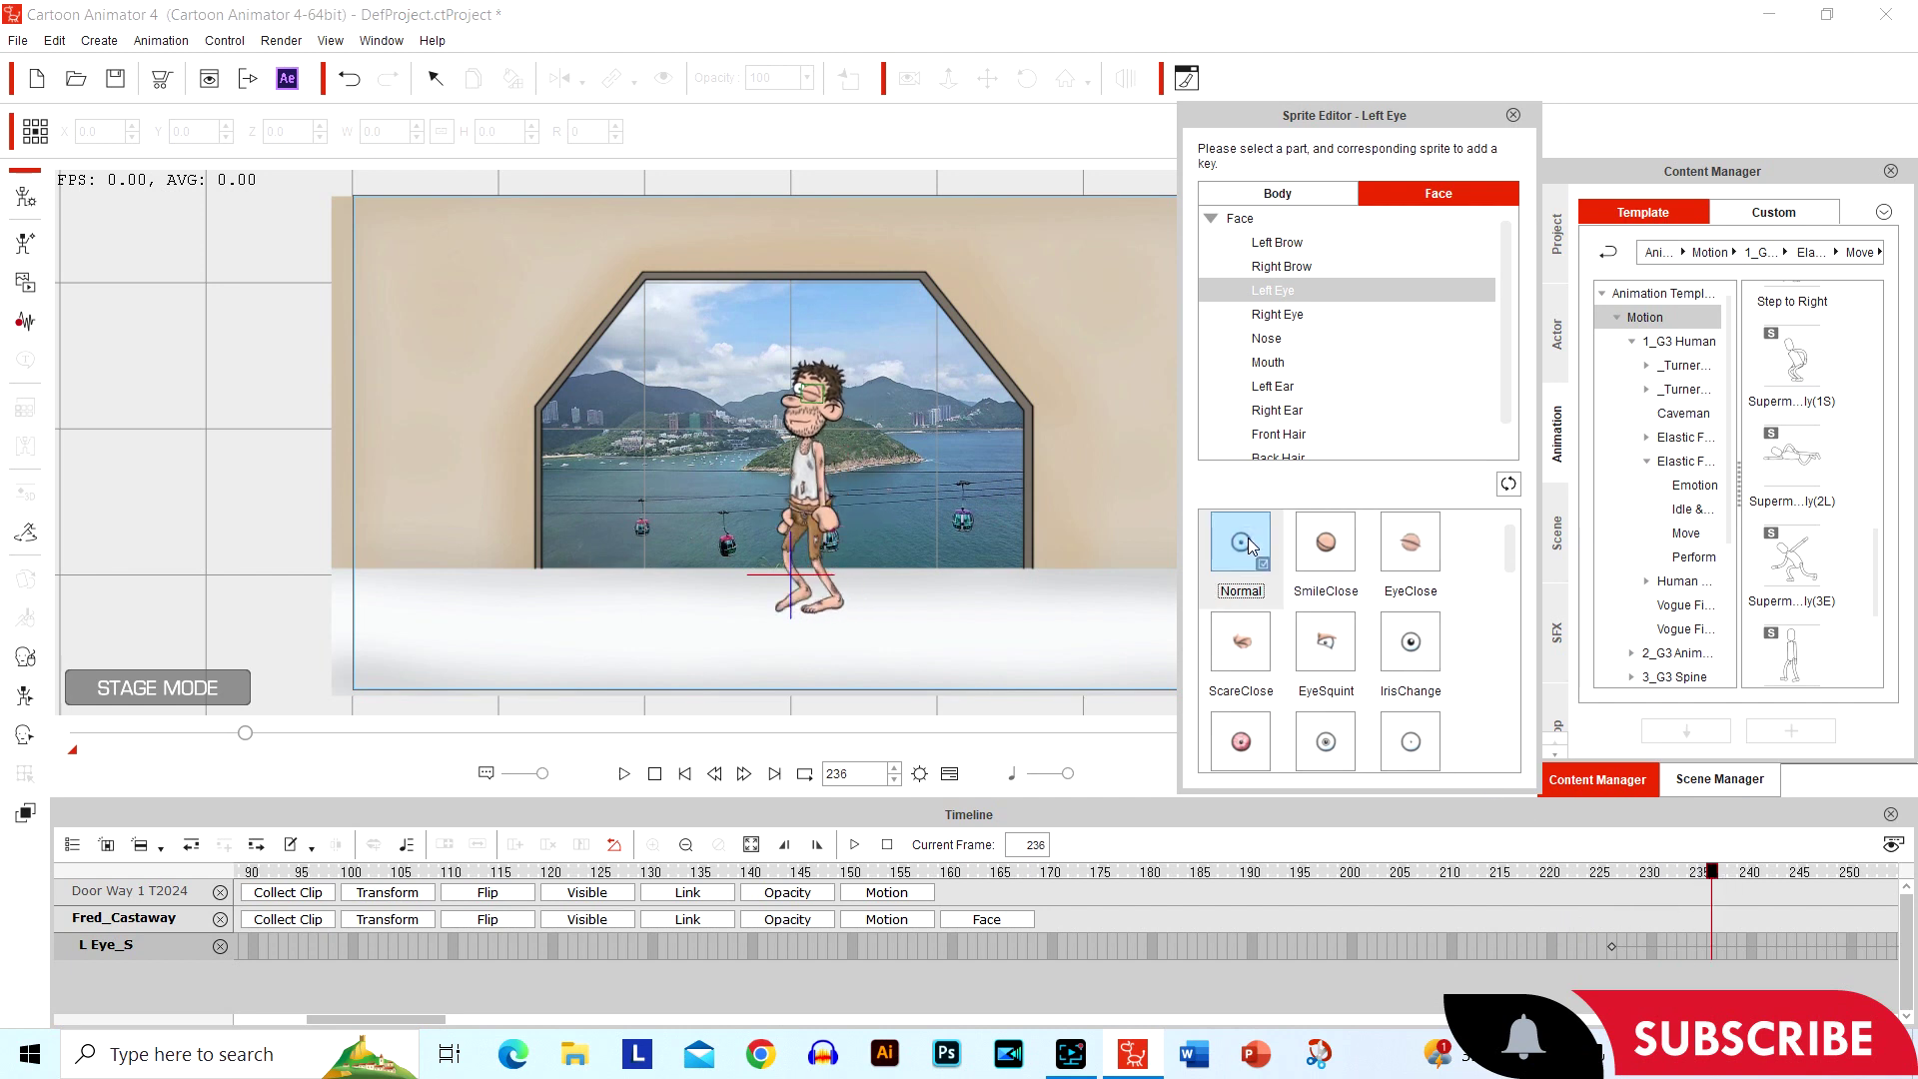
click(1514, 115)
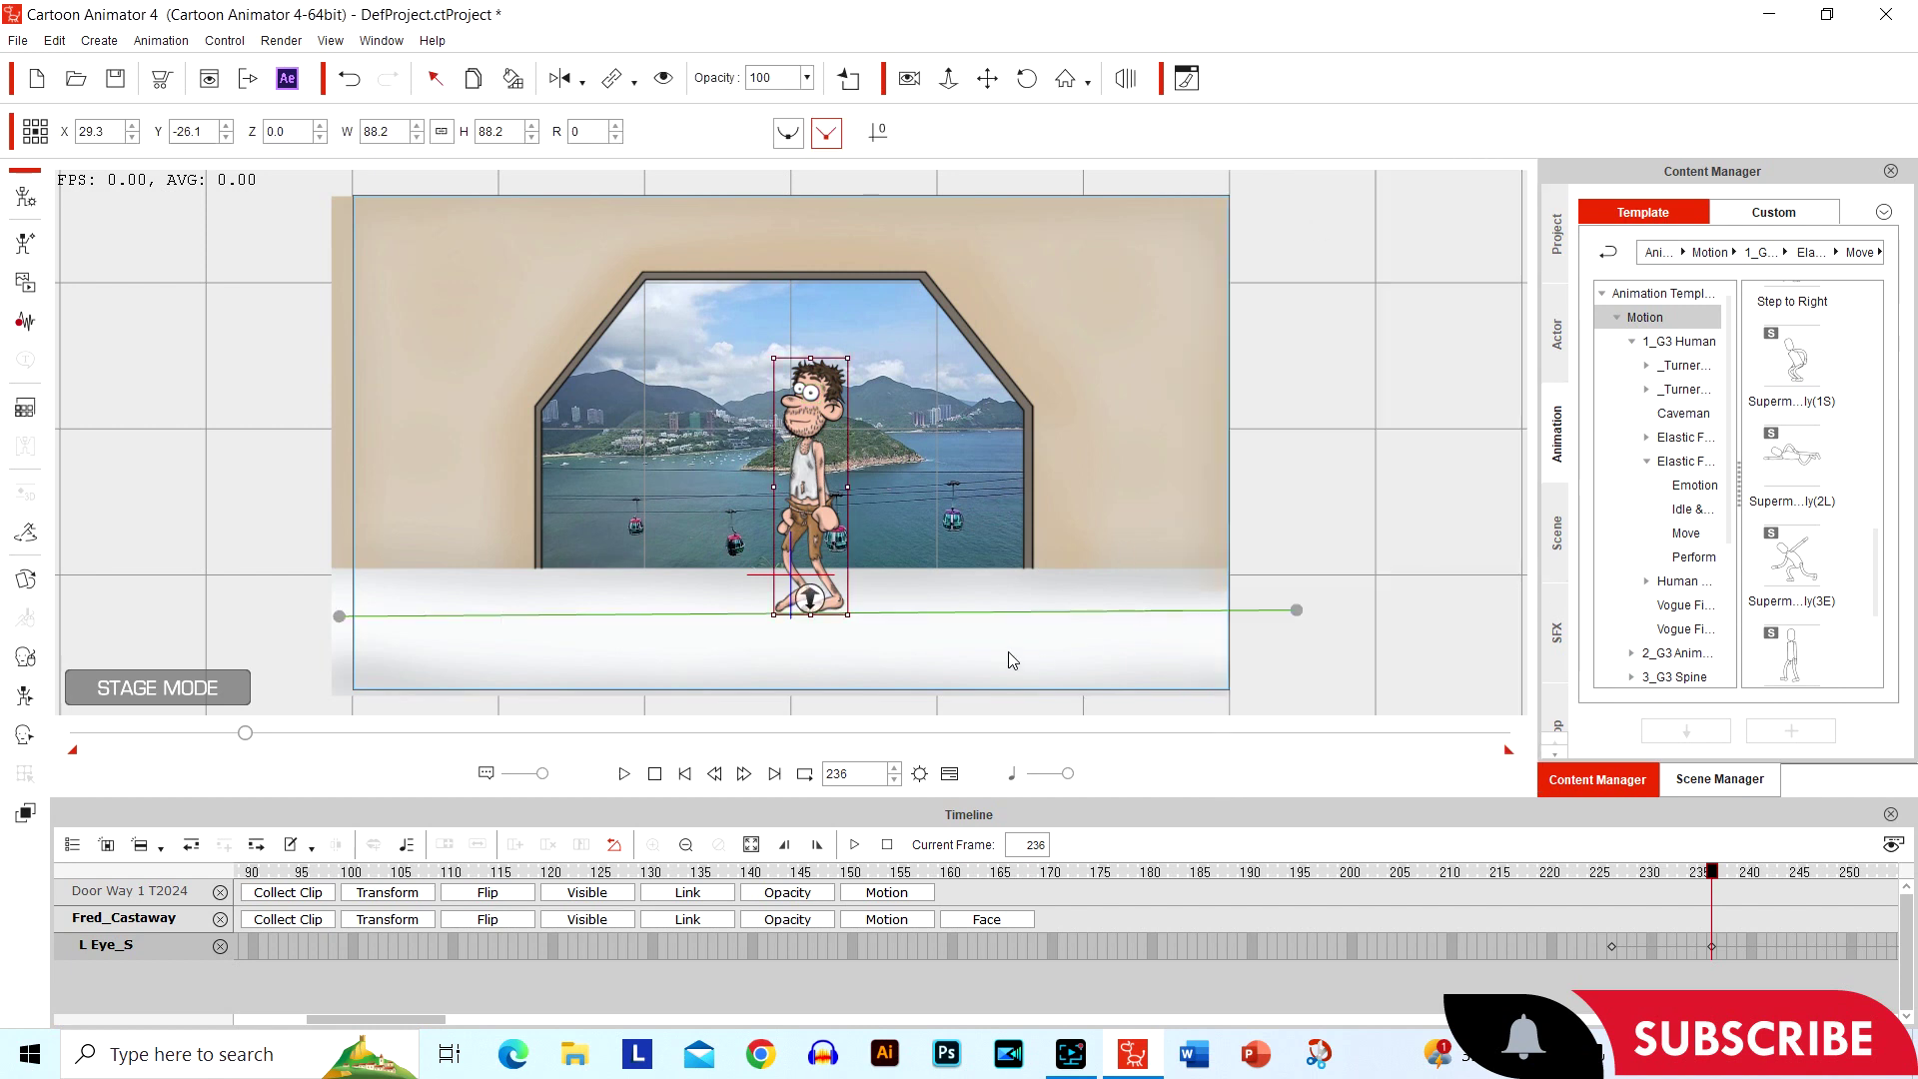
click(654, 774)
click(623, 775)
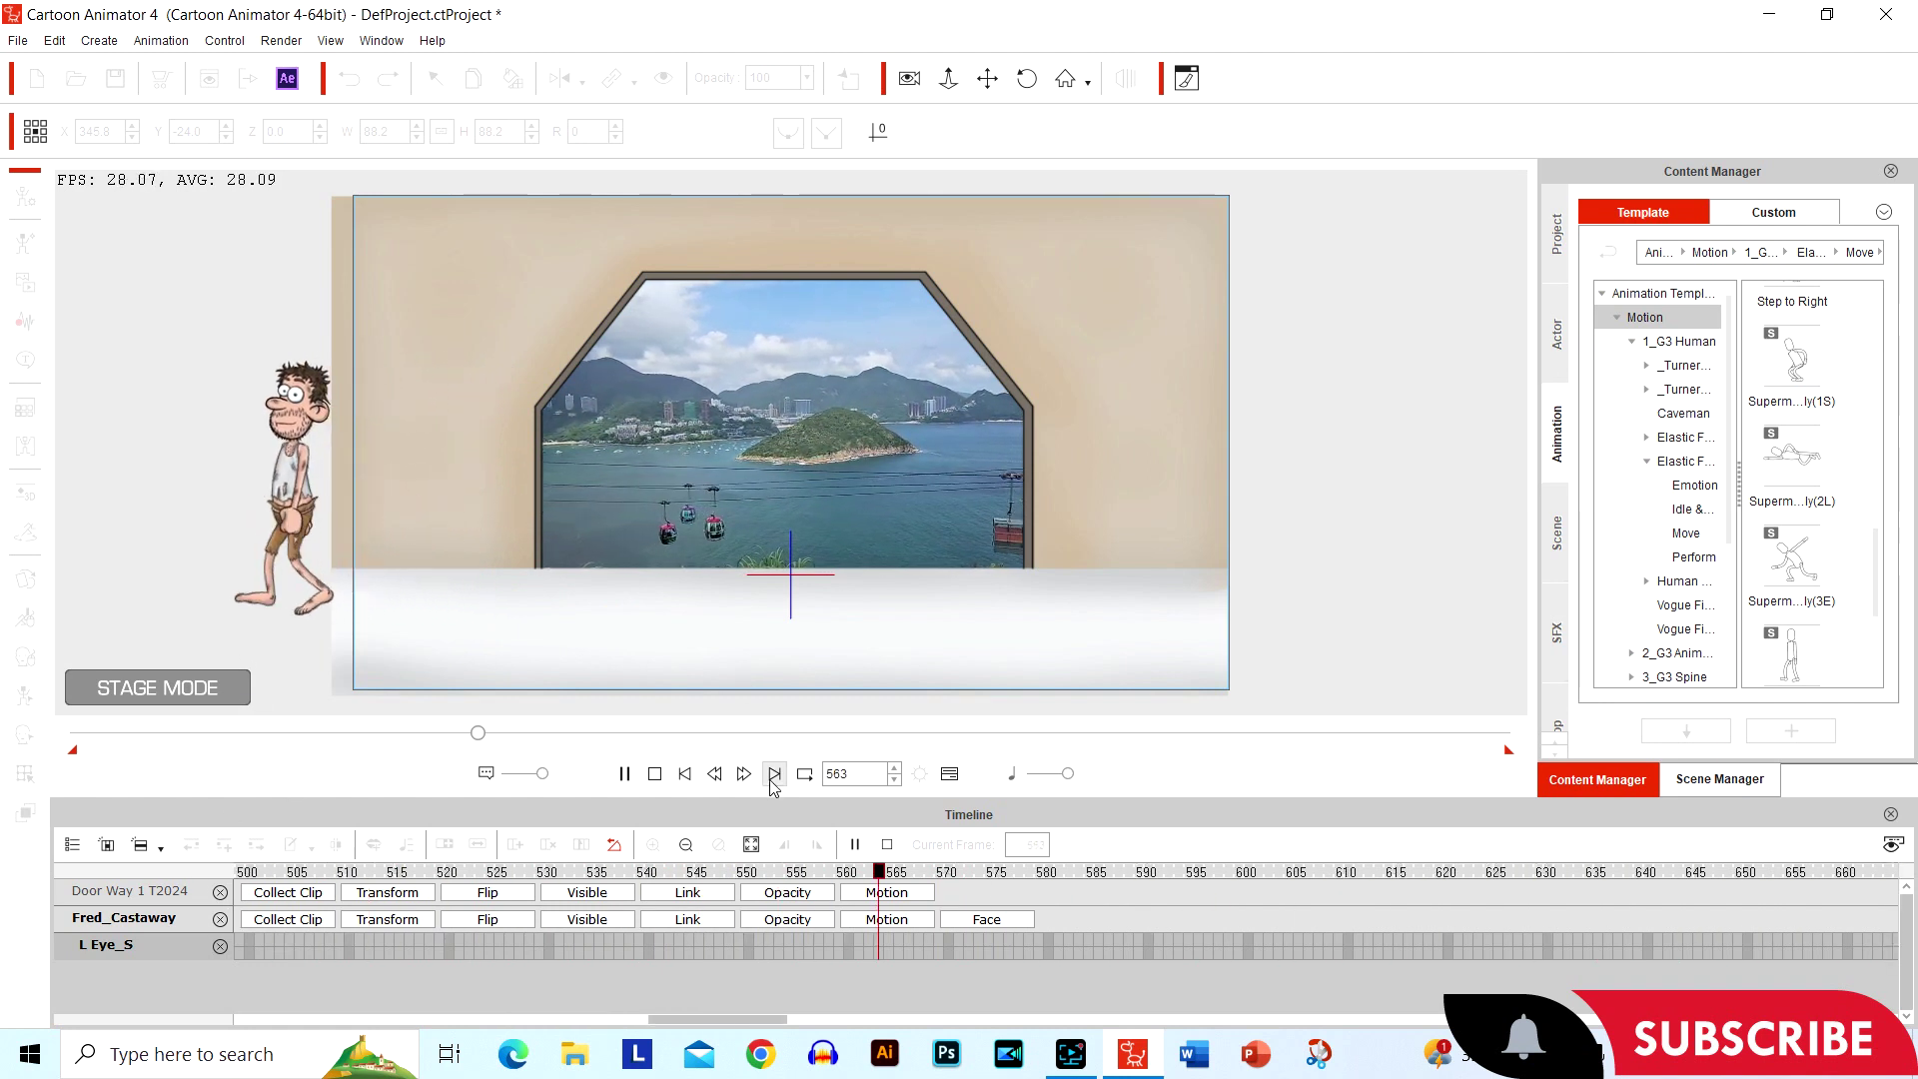
click(656, 774)
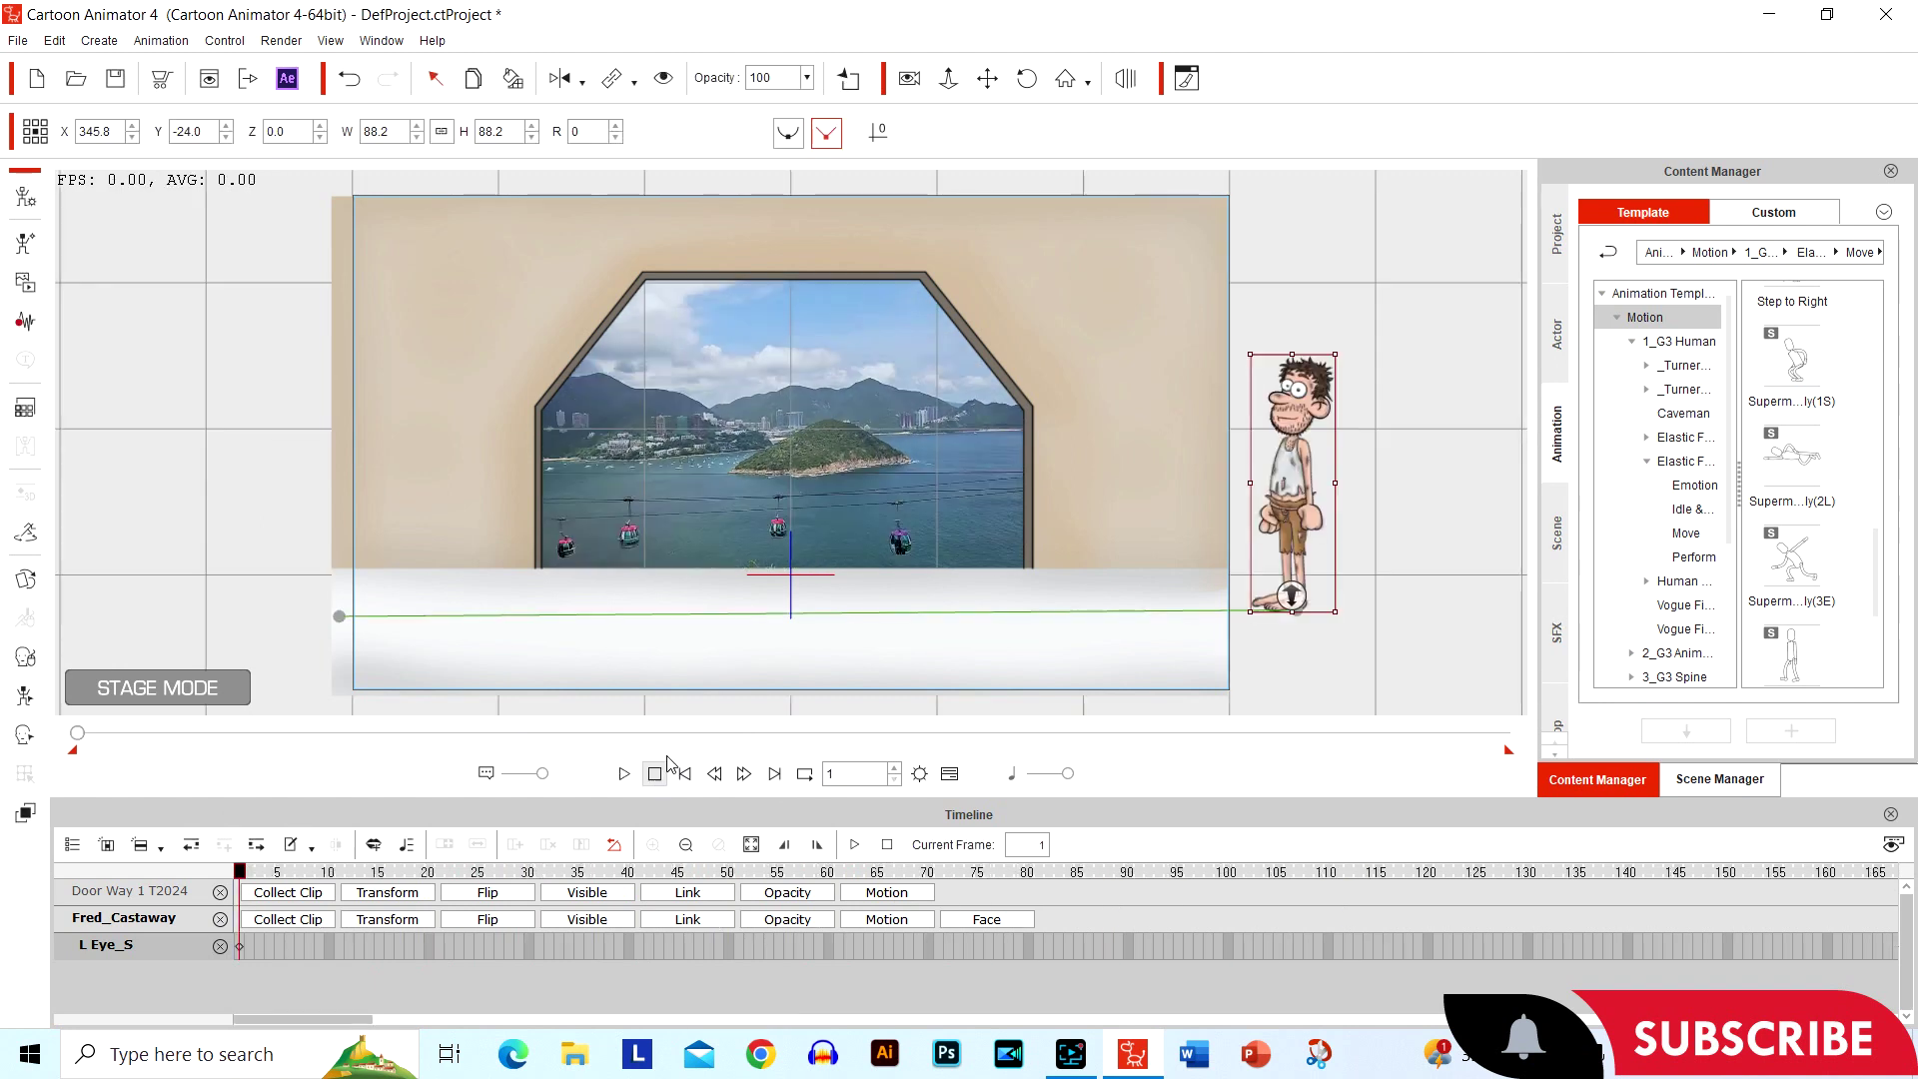